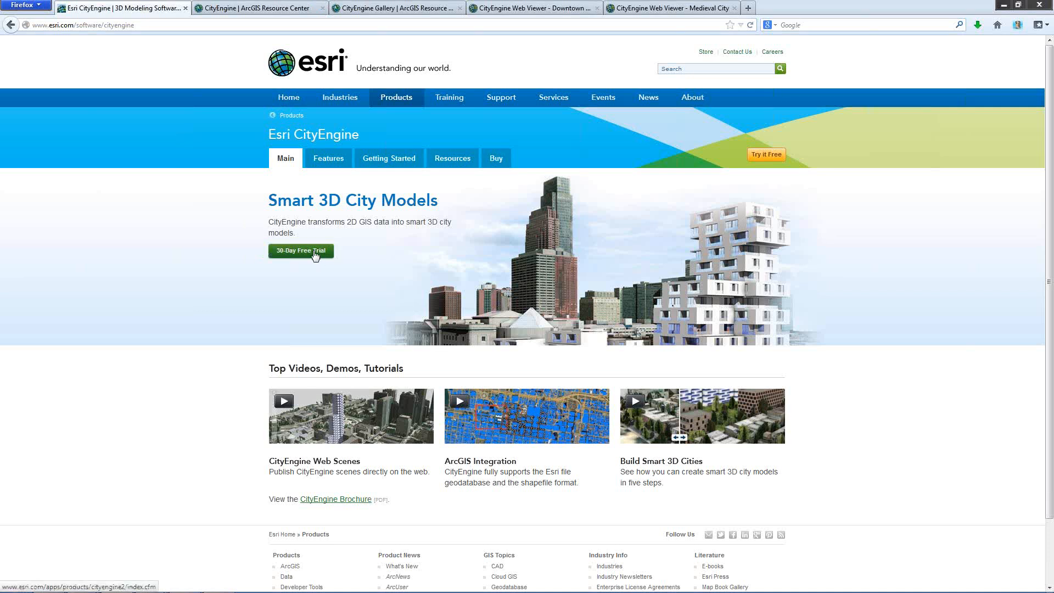
Switch to CityEngine and advance the Welcome Wizard through its introductory pages, keeping the CityEngine Default navigation, to reach the City Wizard page
{"action": "mouse_move", "coordinate": [129, 581]}
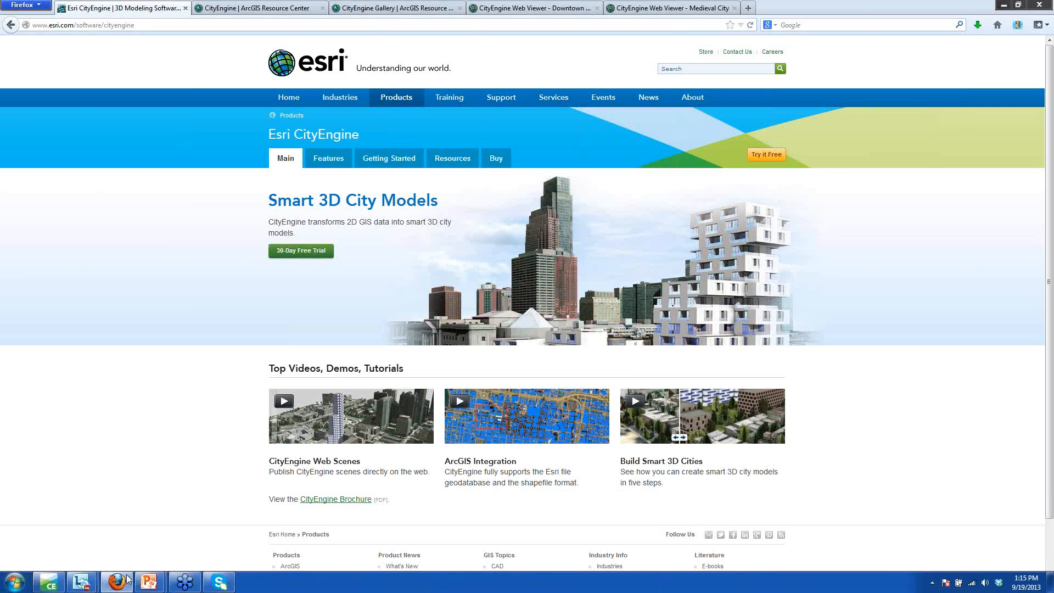
{"action": "left_click", "coordinate": [51, 584]}
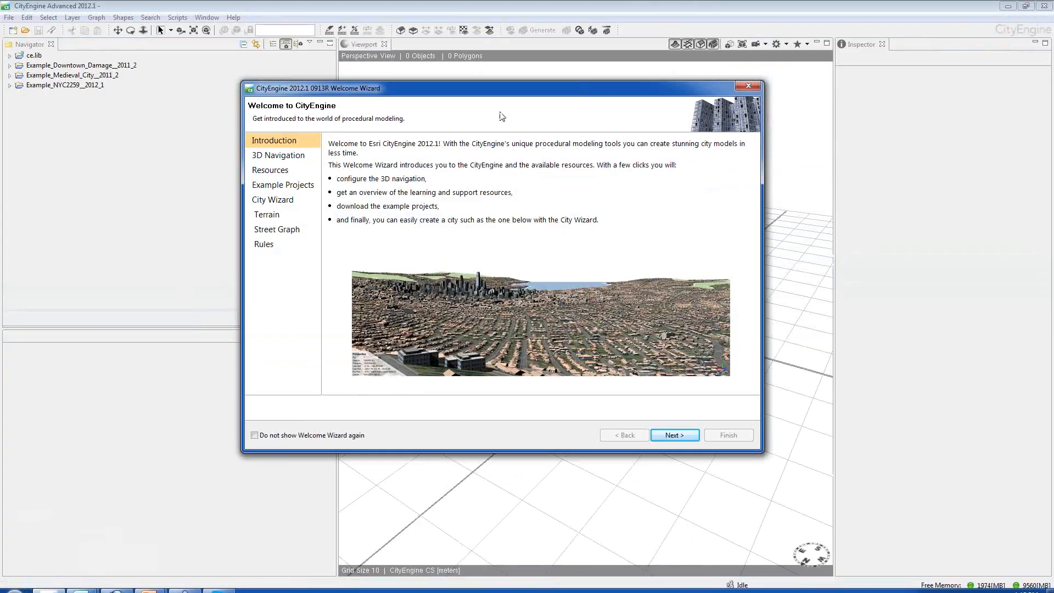
{"action": "left_click_drag", "start_coordinate": [516, 90], "coordinate": [558, 102]}
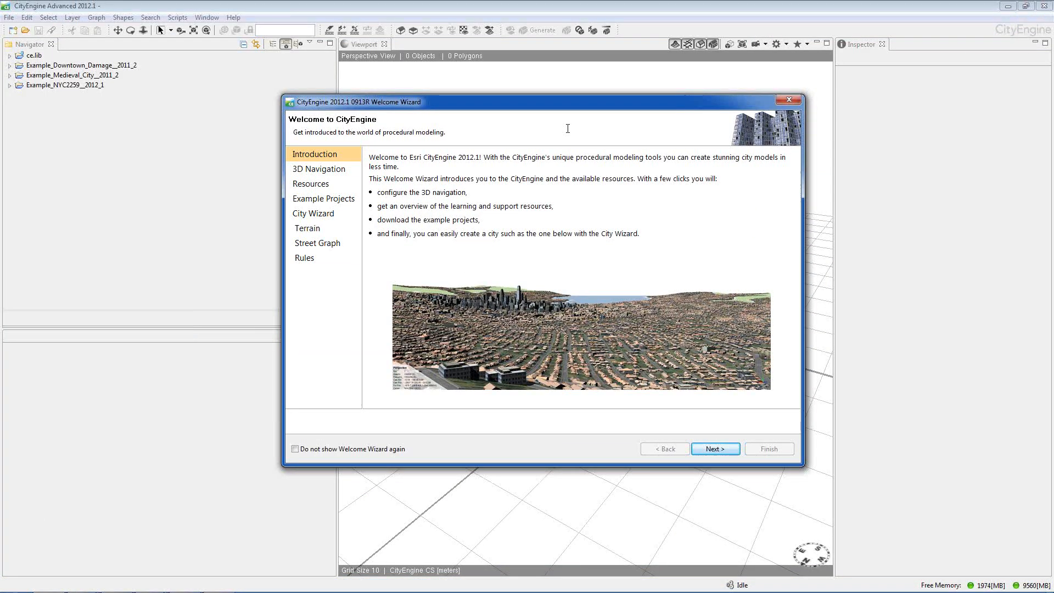
{"action": "left_click", "coordinate": [715, 449]}
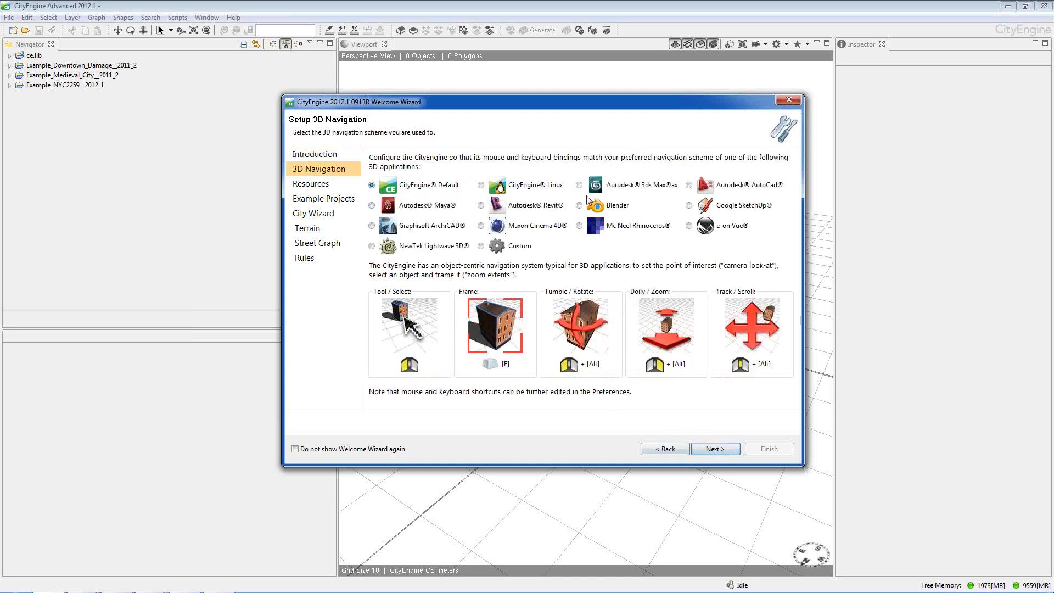
{"action": "left_click", "coordinate": [715, 448]}
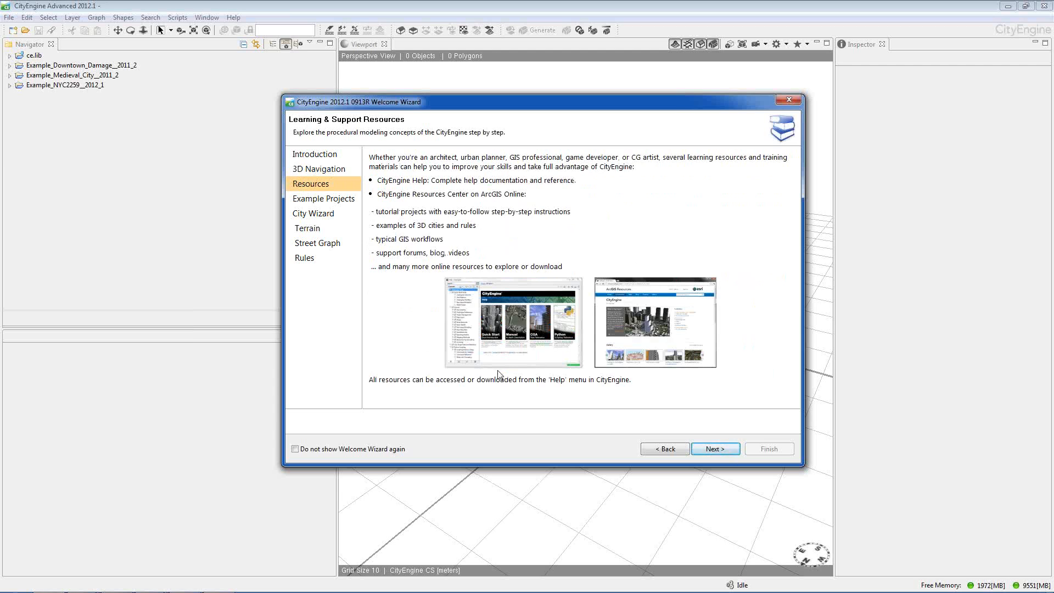
{"action": "left_click", "coordinate": [726, 448]}
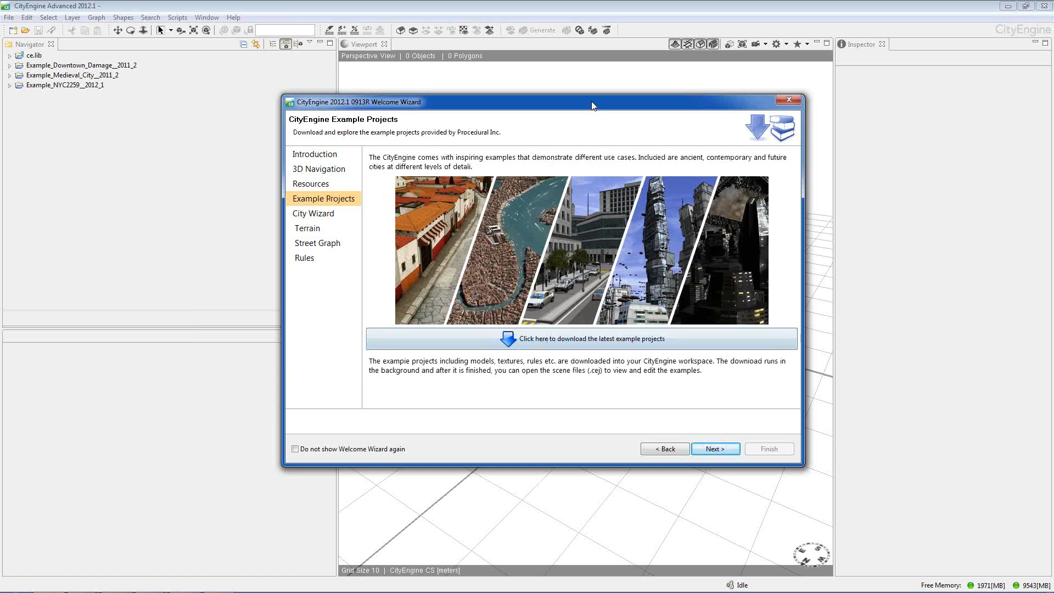
{"action": "left_click", "coordinate": [713, 449]}
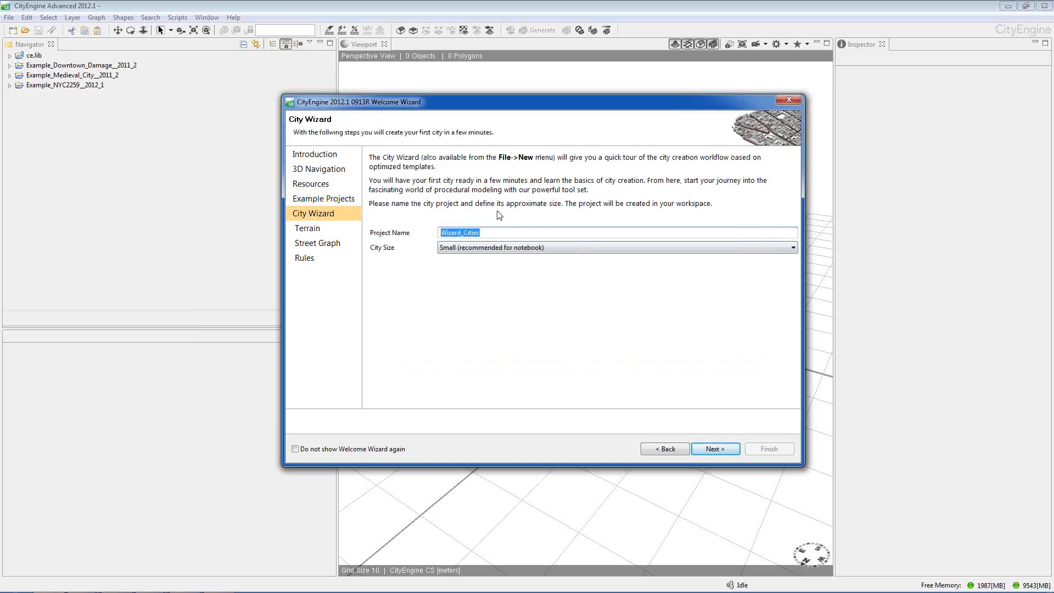
Name the new city project City1, enter a new scene name and accept the default Zurich terrain settings
{"action": "type", "text": "City1"}
{"action": "left_click", "coordinate": [715, 448]}
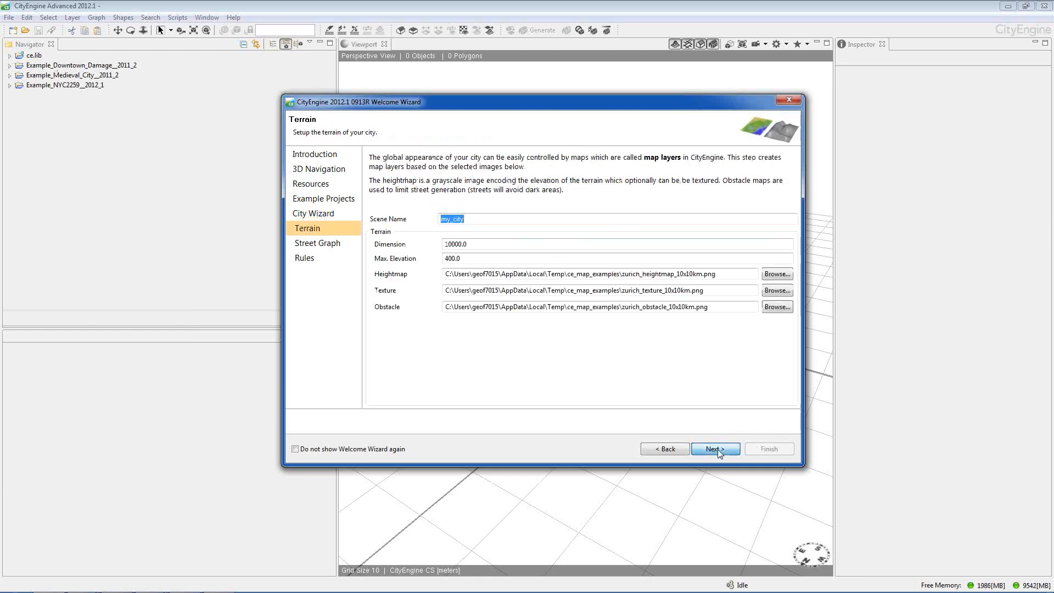
{"action": "left_click", "coordinate": [488, 221]}
{"action": "double_click", "coordinate": [488, 220]}
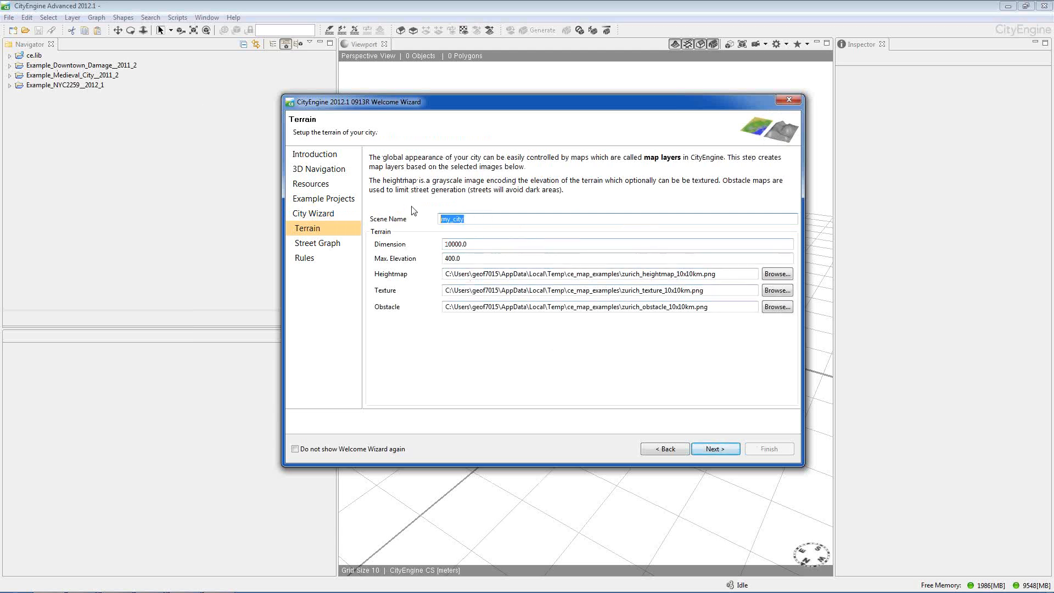
{"action": "type", "text": "Scene1"}
{"action": "left_click", "coordinate": [724, 451]}
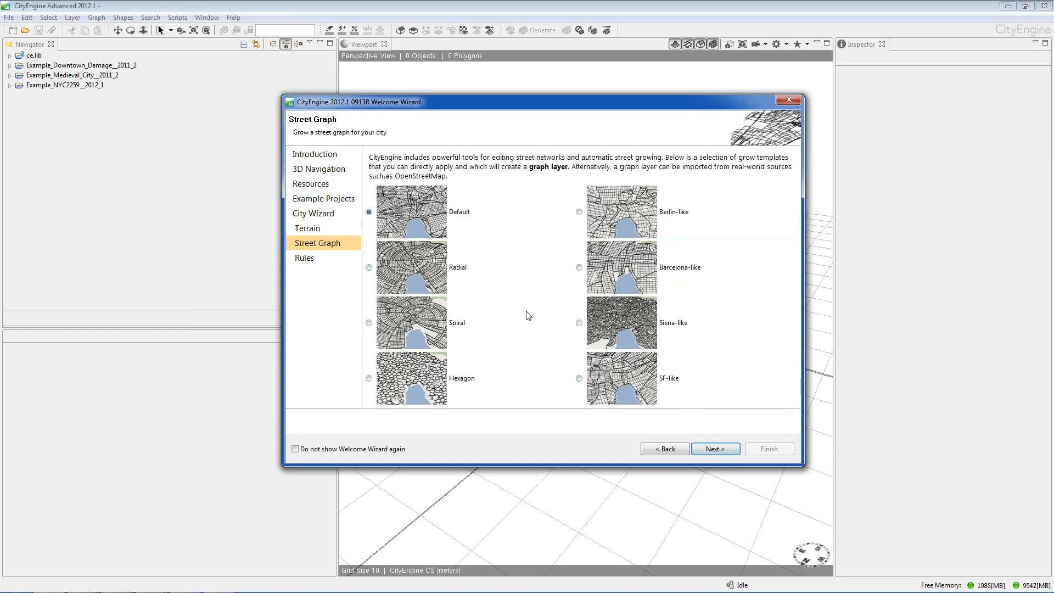
Choose the SF-like street graph with the Textured City rules, and finish the wizard to generate the city
{"action": "left_click", "coordinate": [579, 378]}
{"action": "left_click", "coordinate": [710, 449]}
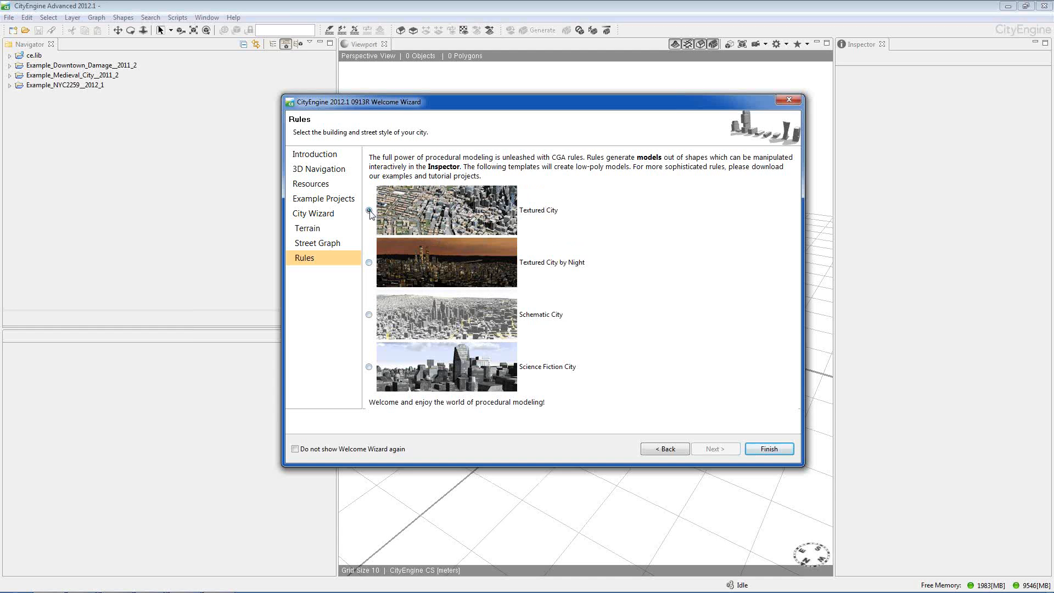
{"action": "left_click", "coordinate": [768, 449]}
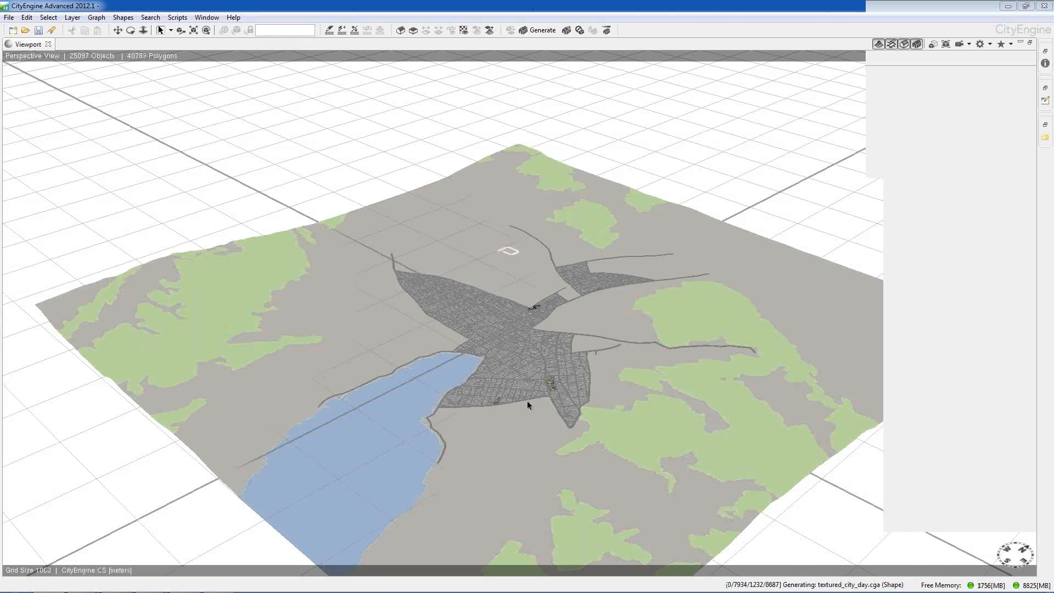
Examine the generating city from closer up and from different angles, focusing on the downtown high-rises and surrounding streets
{"action": "scroll", "coordinate": [527, 401], "scroll_direction": "up", "scroll_amount": 1}
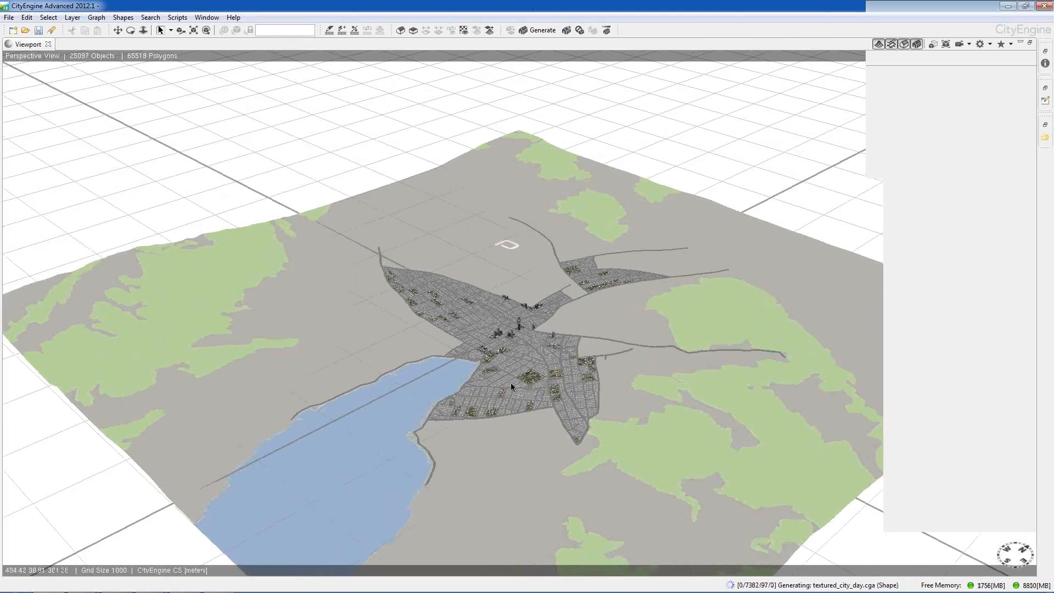
{"action": "left_click", "coordinate": [508, 400]}
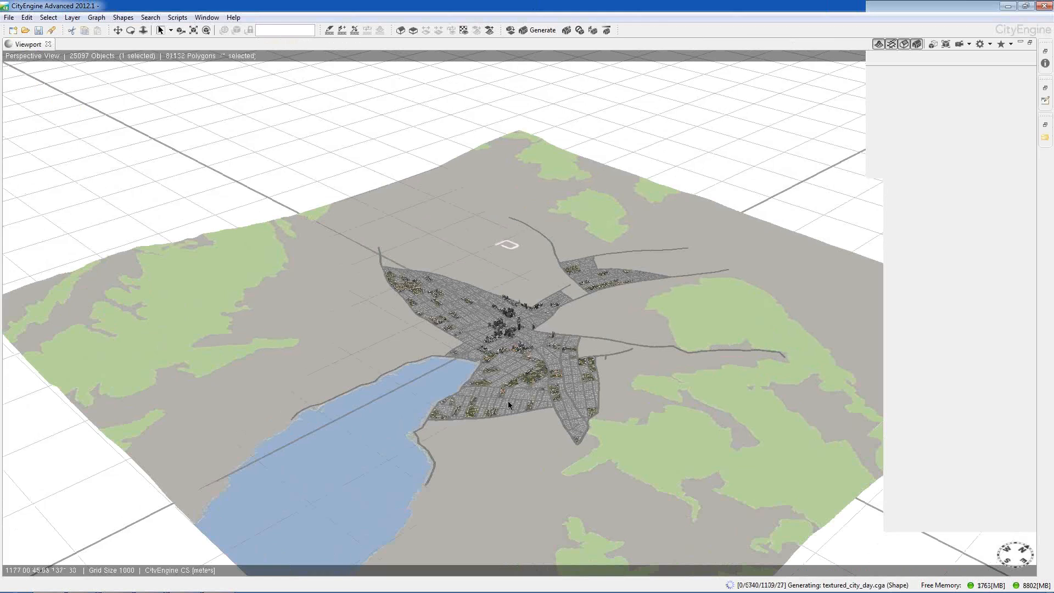
{"action": "scroll", "coordinate": [525, 396], "scroll_direction": "up", "scroll_amount": 5}
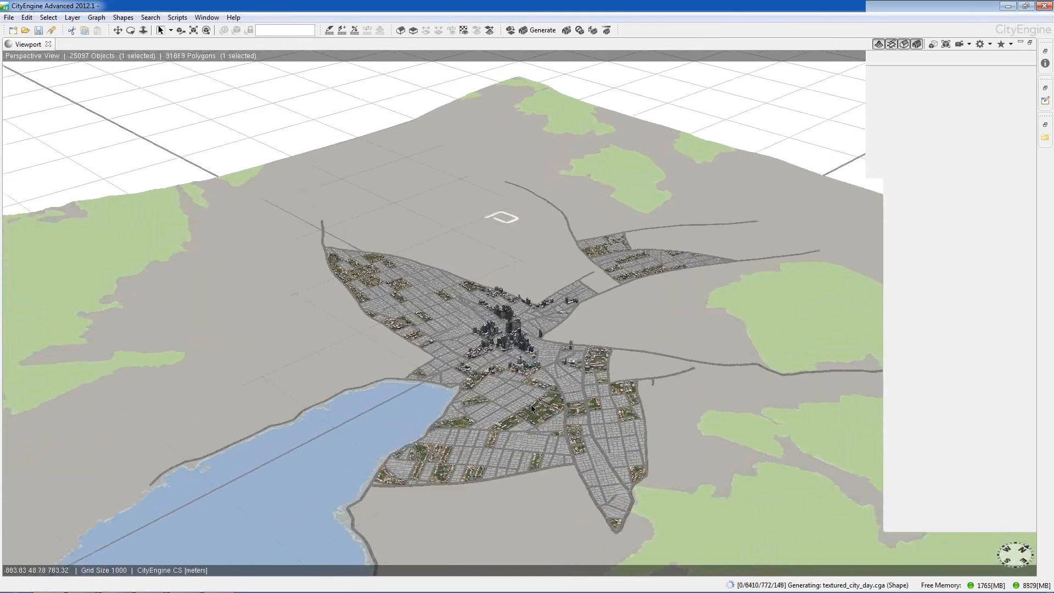
{"action": "scroll", "coordinate": [541, 413], "scroll_direction": "up", "scroll_amount": 3}
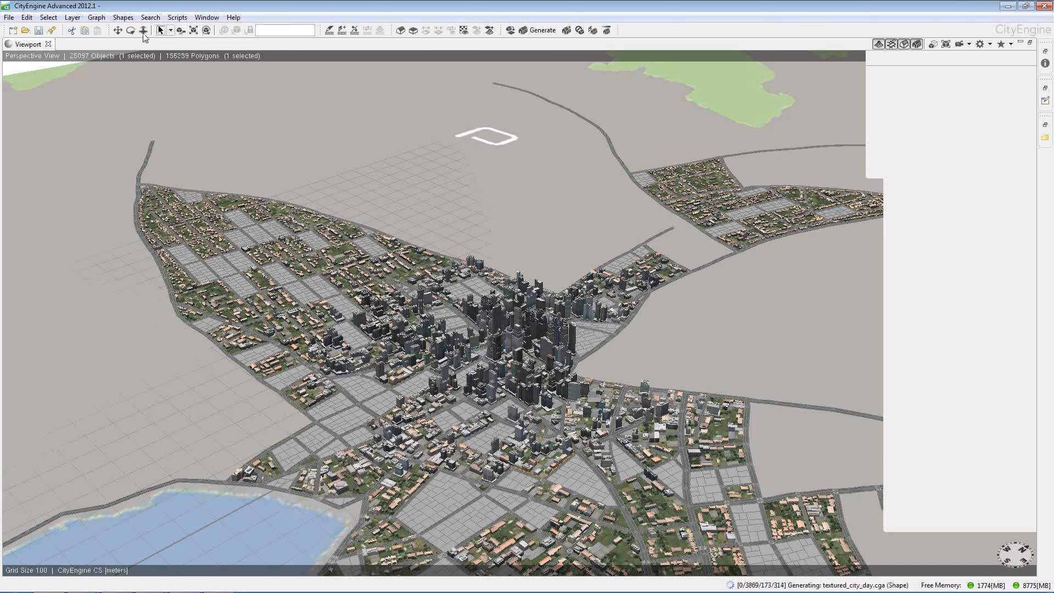
{"action": "left_click", "coordinate": [118, 30]}
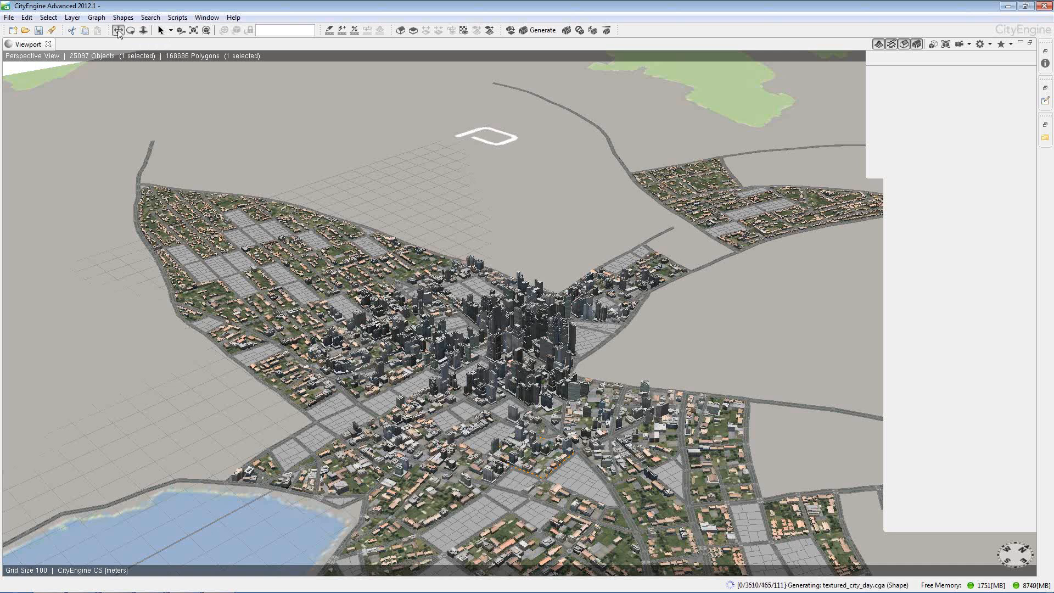
{"action": "left_click_drag", "start_coordinate": [549, 384], "coordinate": [345, 245]}
{"action": "left_click", "coordinate": [131, 30]}
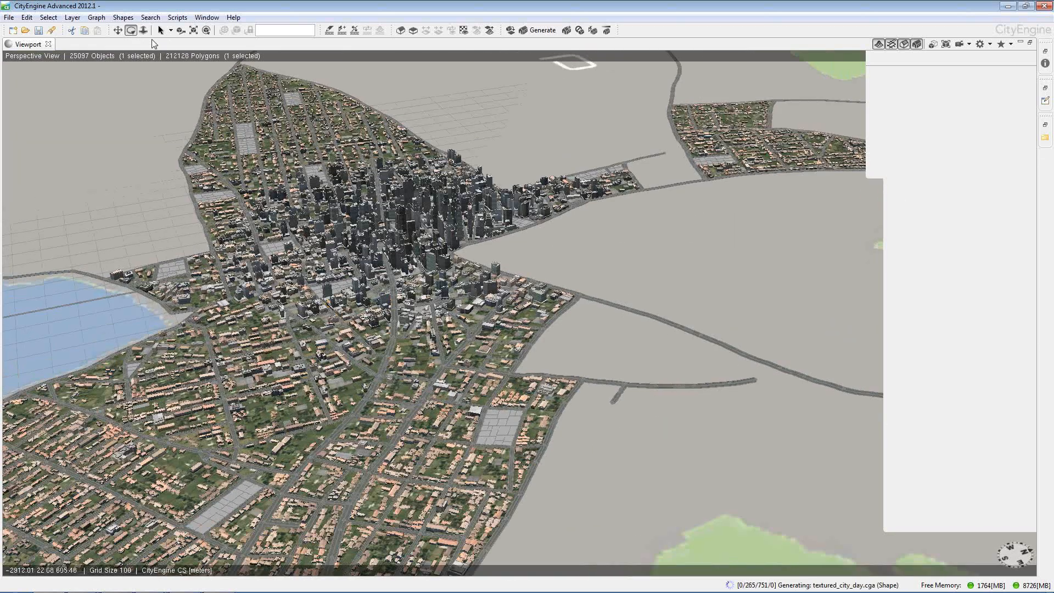
{"action": "left_click", "coordinate": [144, 31]}
{"action": "left_click_drag", "start_coordinate": [352, 247], "coordinate": [407, 245]}
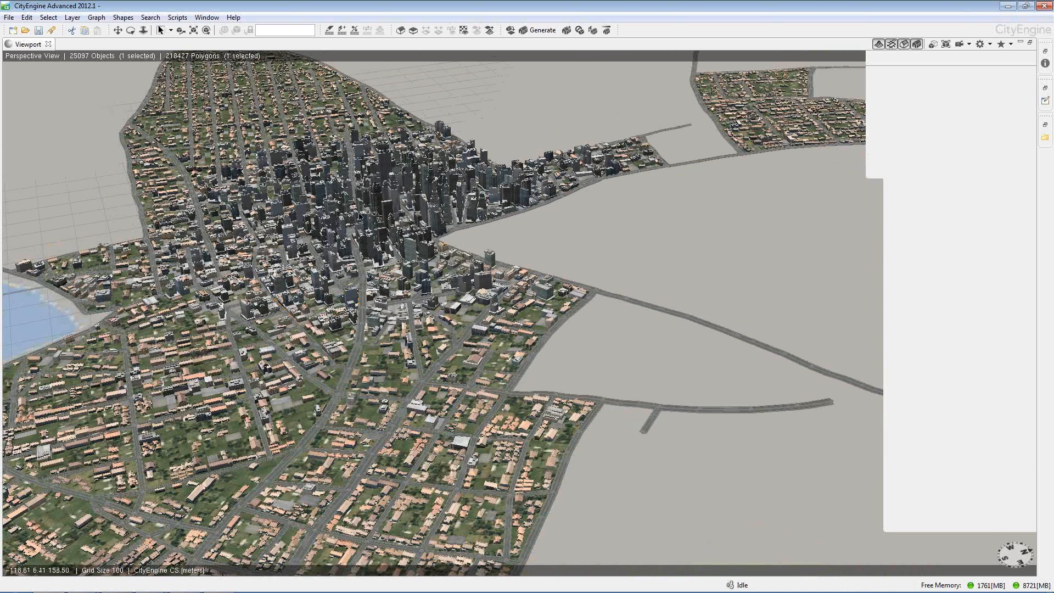
Frame a cluster of downtown buildings, then select only the blue twin-tower building at its edge and view it from a lower angle
{"action": "left_click_drag", "start_coordinate": [423, 257], "coordinate": [379, 228]}
{"action": "key", "text": "f"}
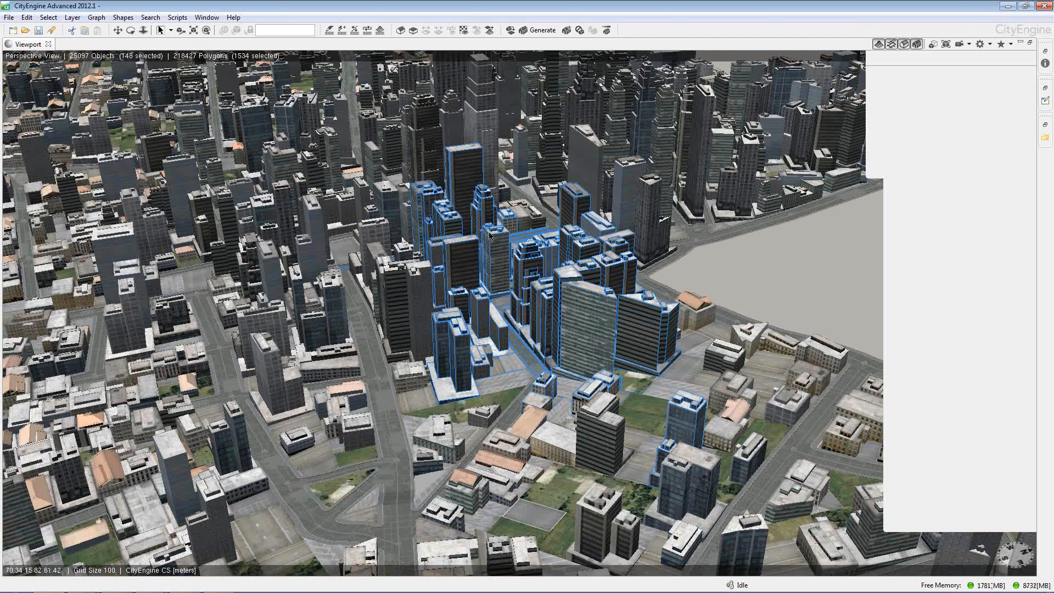
{"action": "left_click", "coordinate": [797, 239]}
{"action": "scroll", "coordinate": [795, 239], "scroll_direction": "up", "scroll_amount": 1}
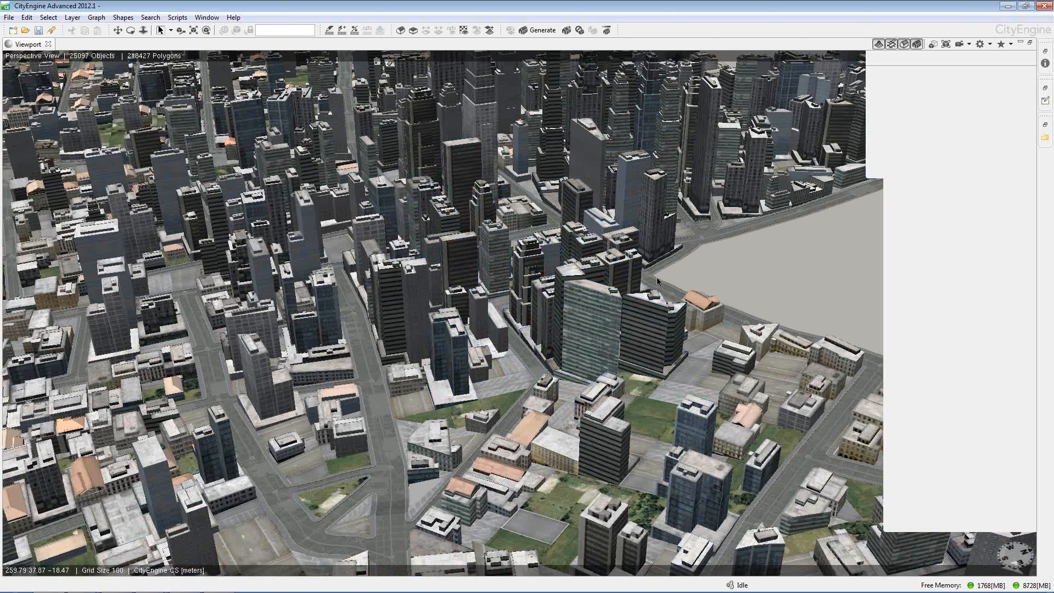
{"action": "scroll", "coordinate": [465, 340], "scroll_direction": "up", "scroll_amount": 3}
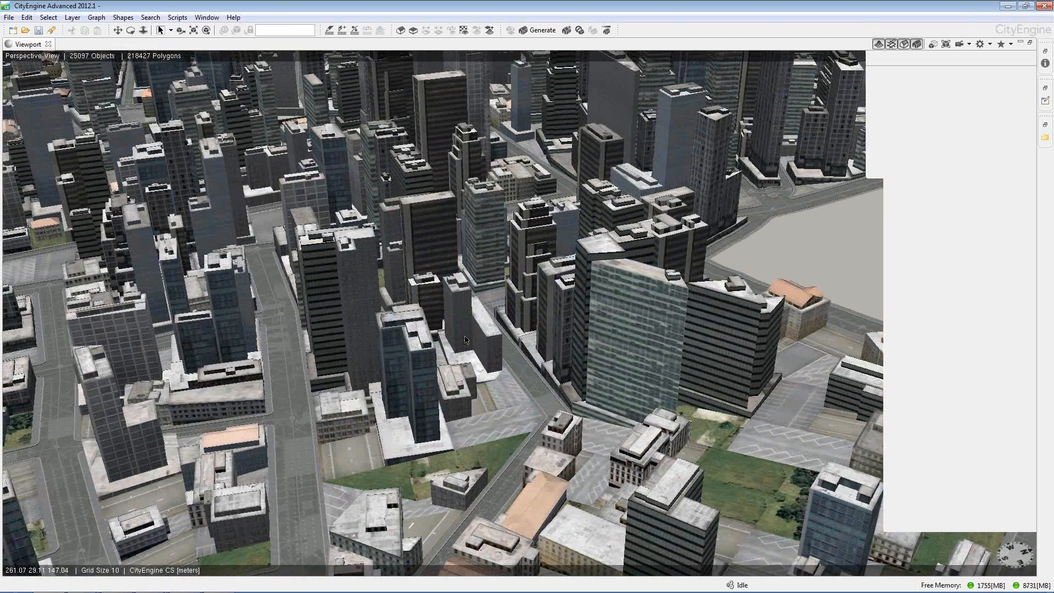
{"action": "left_click", "coordinate": [431, 358]}
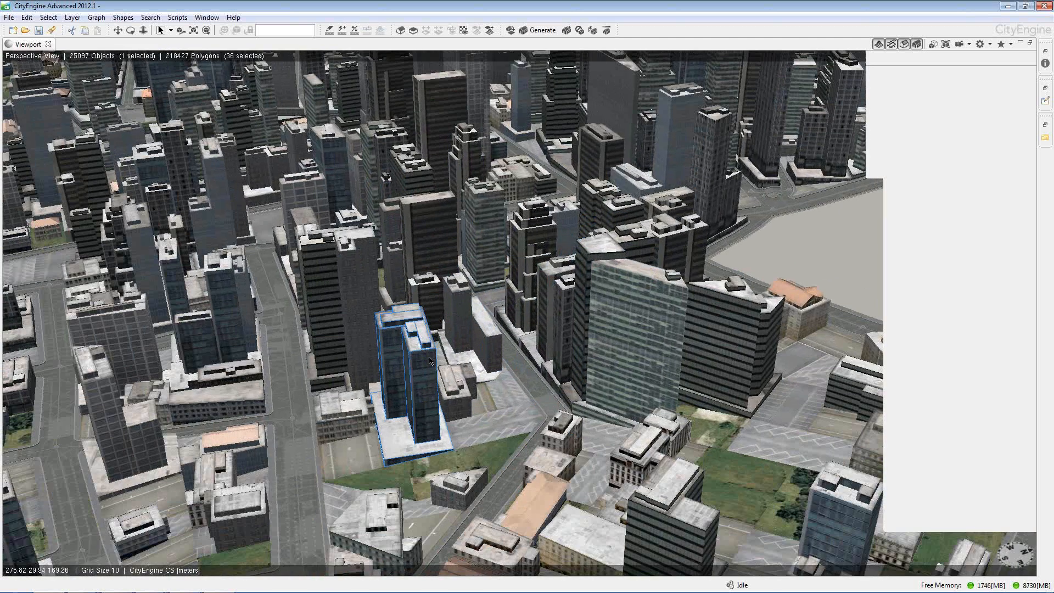
{"action": "left_click_drag", "start_coordinate": [445, 368], "coordinate": [502, 365], "text": "alt"}
{"action": "middle_click_drag", "start_coordinate": [502, 364], "coordinate": [511, 246], "text": "alt"}
{"action": "scroll", "coordinate": [510, 246], "scroll_direction": "up", "scroll_amount": 2}
{"action": "scroll", "coordinate": [511, 247], "scroll_direction": "down", "scroll_amount": 3}
Restore the multi-panel layout from the maximized viewport, narrow the Navigator and Scene area, and widen the Inspector
{"action": "key", "text": "ctrl+m"}
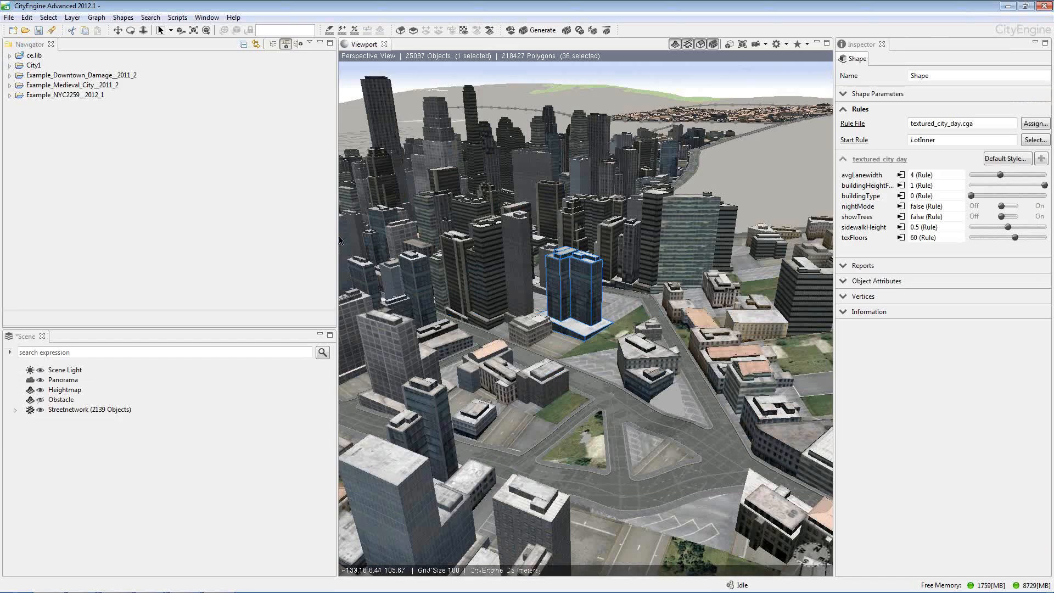
{"action": "left_click_drag", "start_coordinate": [337, 240], "coordinate": [193, 216]}
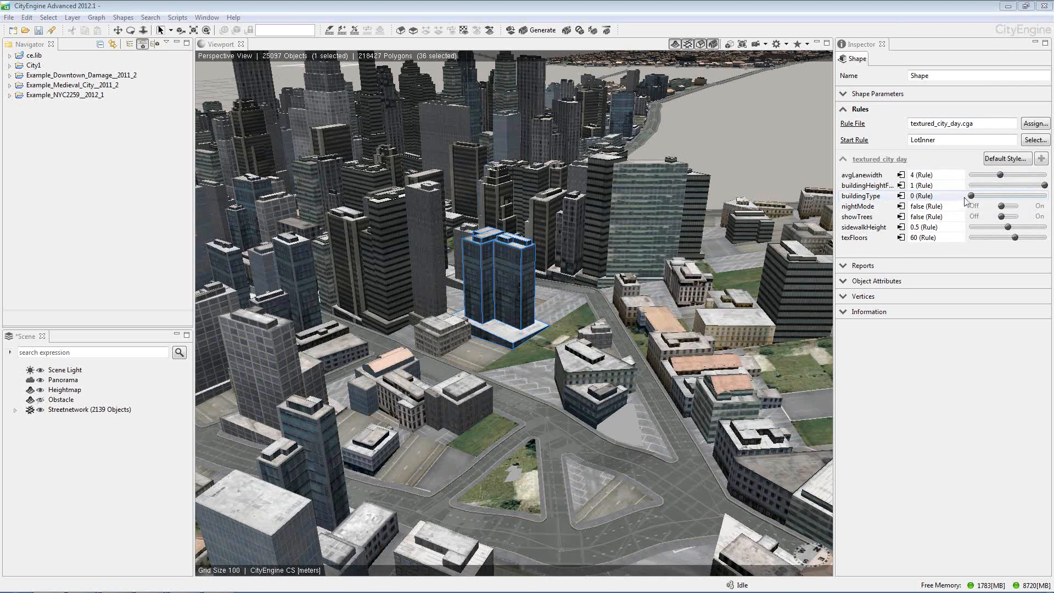
{"action": "left_click_drag", "start_coordinate": [833, 175], "coordinate": [779, 175]}
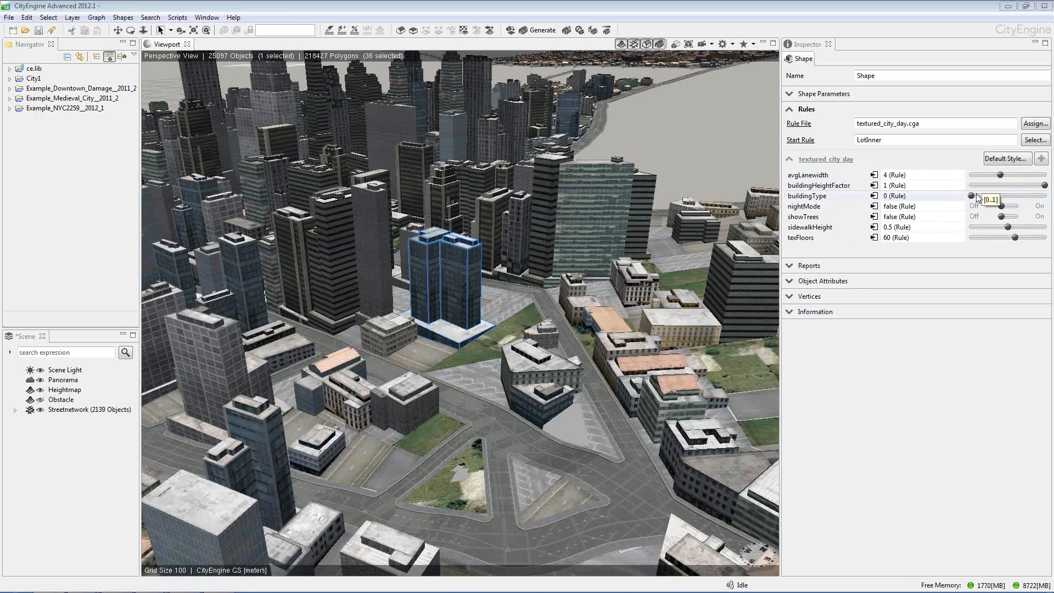
Set the selected tower's buildingHeightFactor to 2
{"action": "mouse_move", "coordinate": [1044, 185]}
{"action": "left_mouse_down"}
{"action": "mouse_move", "coordinate": [1015, 190]}
{"action": "mouse_move", "coordinate": [1046, 188]}
{"action": "left_mouse_up"}
{"action": "left_click", "coordinate": [947, 186]}
{"action": "type", "text": "2"}
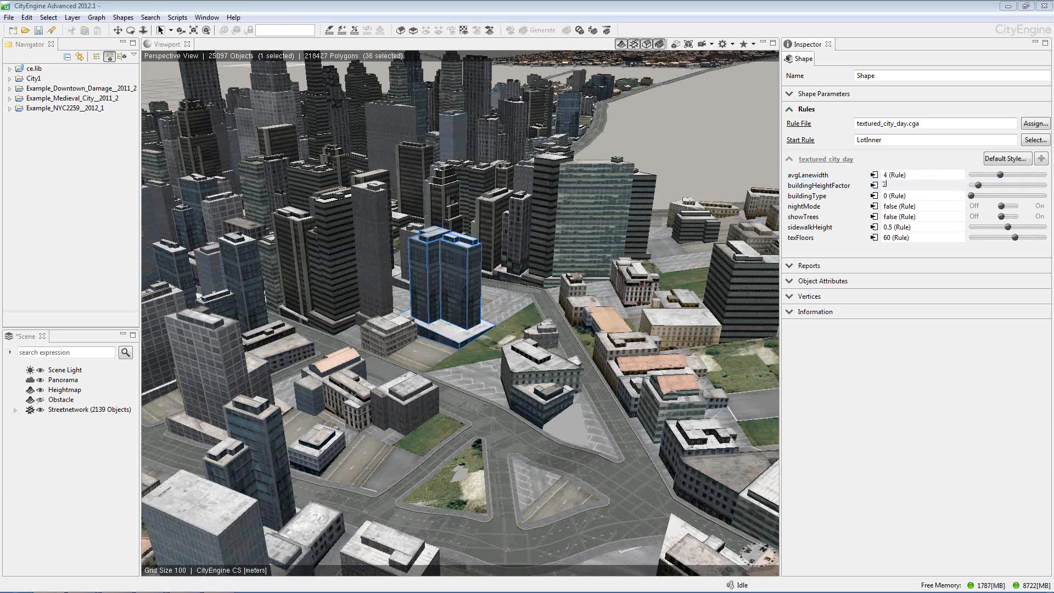
{"action": "key", "text": "Return"}
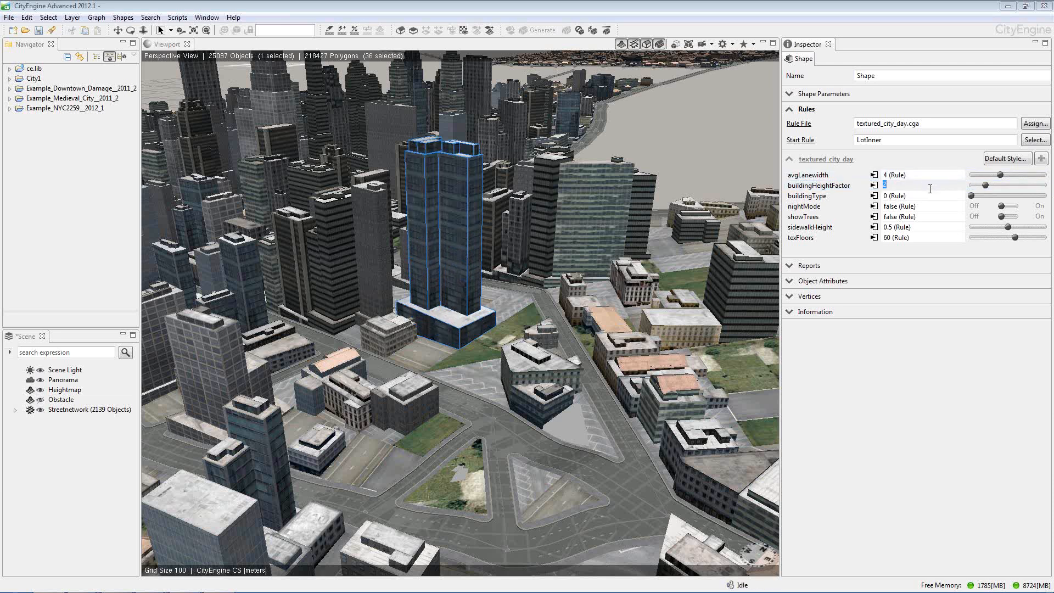
Turn on nightMode for the selected tower, set its buildingType to 0, and deselect it
{"action": "left_click", "coordinate": [1011, 207]}
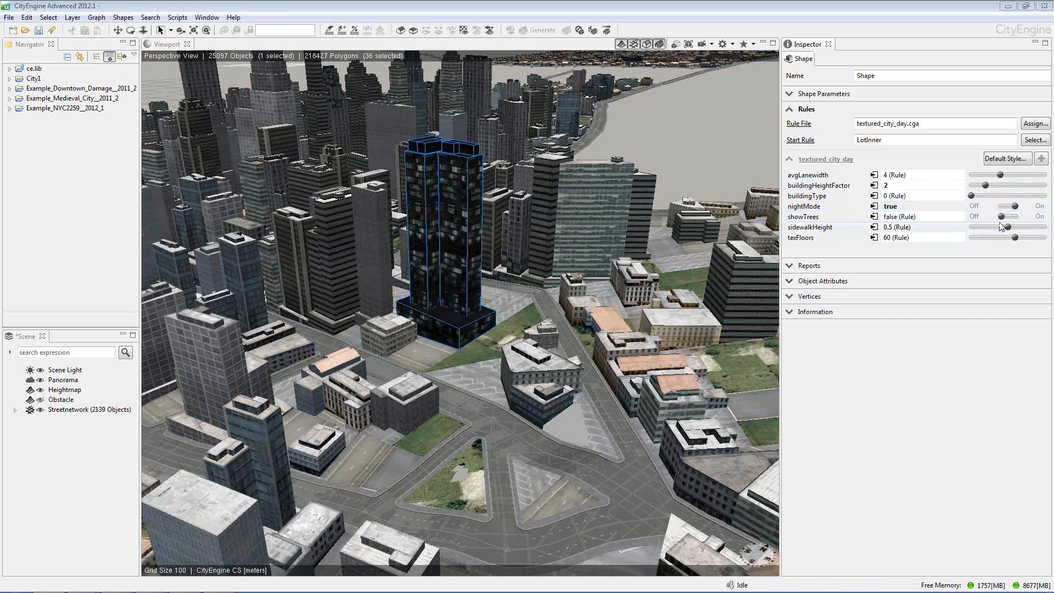
{"action": "left_click_drag", "start_coordinate": [972, 195], "coordinate": [974, 203]}
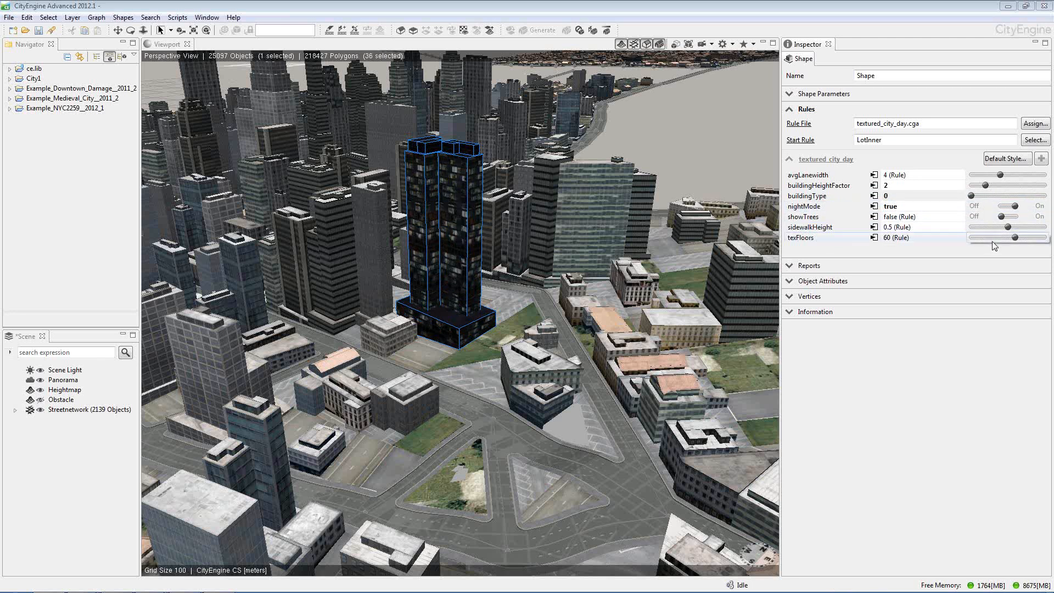
{"action": "left_click", "coordinate": [640, 130]}
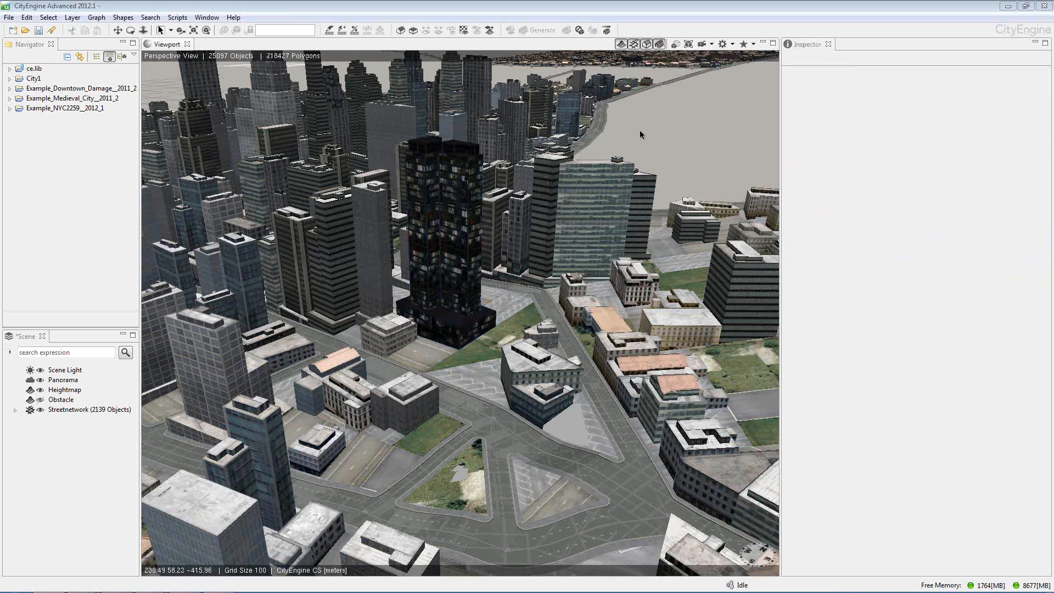
Draw a curved freehand street looping across the empty land beside downtown and back to the road network, then select one of its segments
{"action": "scroll", "coordinate": [648, 137], "scroll_direction": "down", "scroll_amount": 2}
{"action": "left_click_drag", "start_coordinate": [656, 156], "coordinate": [576, 231], "text": "alt"}
{"action": "middle_click_drag", "start_coordinate": [576, 231], "coordinate": [486, 217], "text": "alt"}
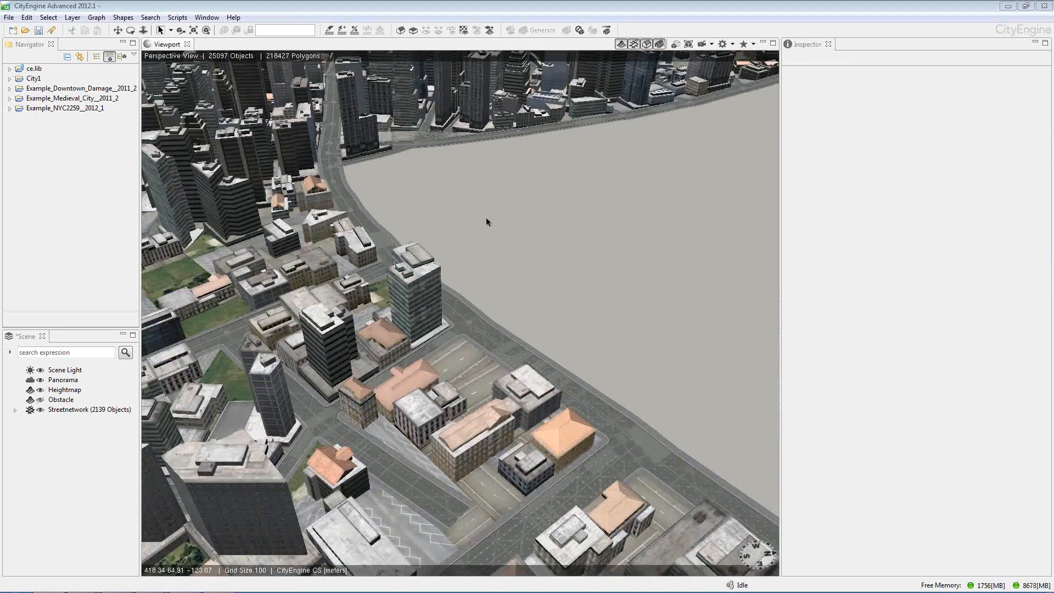
{"action": "scroll", "coordinate": [485, 218], "scroll_direction": "down", "scroll_amount": 3}
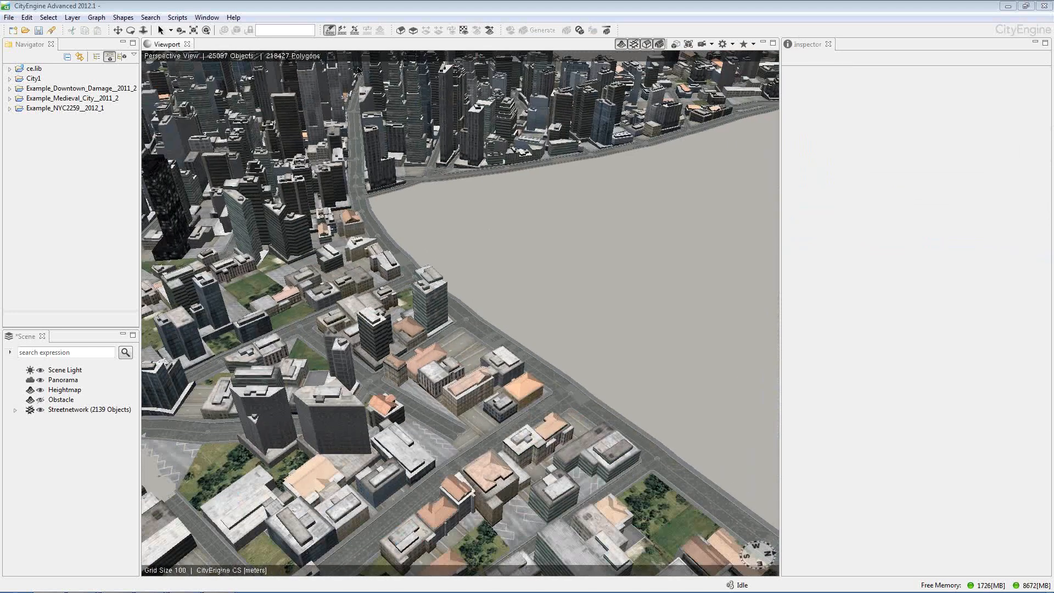
{"action": "mouse_move", "coordinate": [491, 313]}
{"action": "left_mouse_down"}
{"action": "mouse_move", "coordinate": [634, 325]}
{"action": "mouse_move", "coordinate": [710, 274]}
{"action": "left_mouse_up"}
{"action": "left_click_drag", "start_coordinate": [624, 170], "coordinate": [623, 147]}
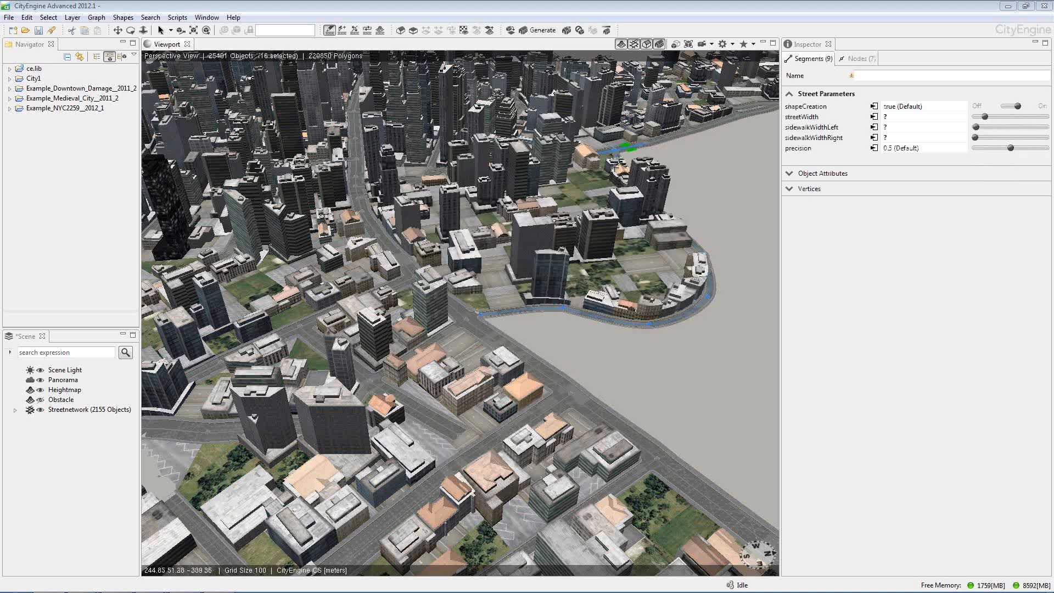
{"action": "key", "text": "q"}
{"action": "left_click", "coordinate": [592, 319]}
Draw a straight-segmented street through the block enclosed by the curved street, connecting it to the loop's outer stretch
{"action": "left_click_drag", "start_coordinate": [652, 341], "coordinate": [556, 328], "text": "alt"}
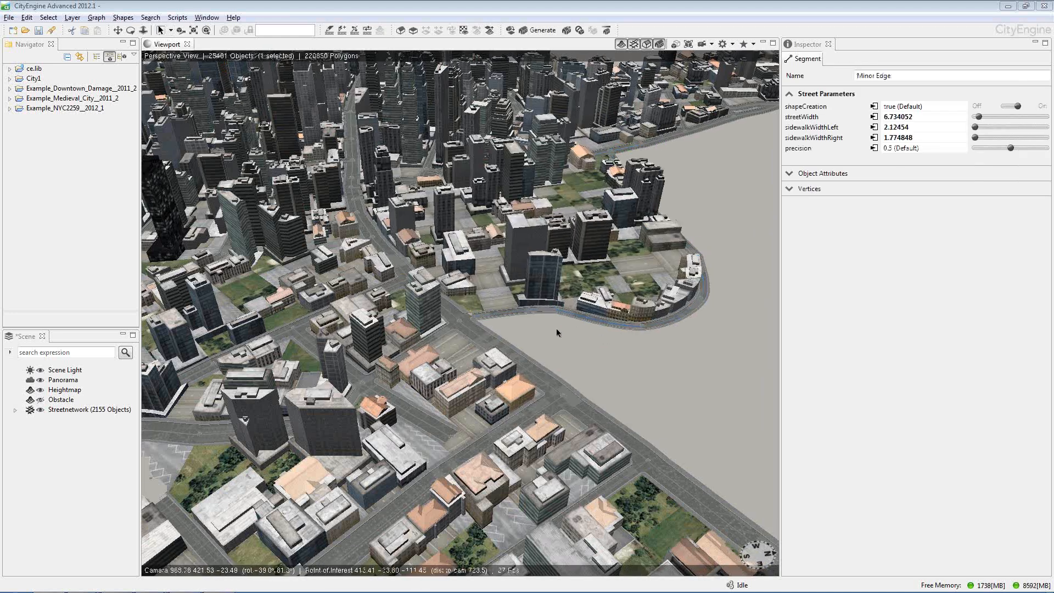
{"action": "middle_click_drag", "start_coordinate": [555, 328], "coordinate": [445, 278], "text": "alt"}
{"action": "scroll", "coordinate": [446, 279], "scroll_direction": "up", "scroll_amount": 3}
{"action": "left_click", "coordinate": [342, 30]}
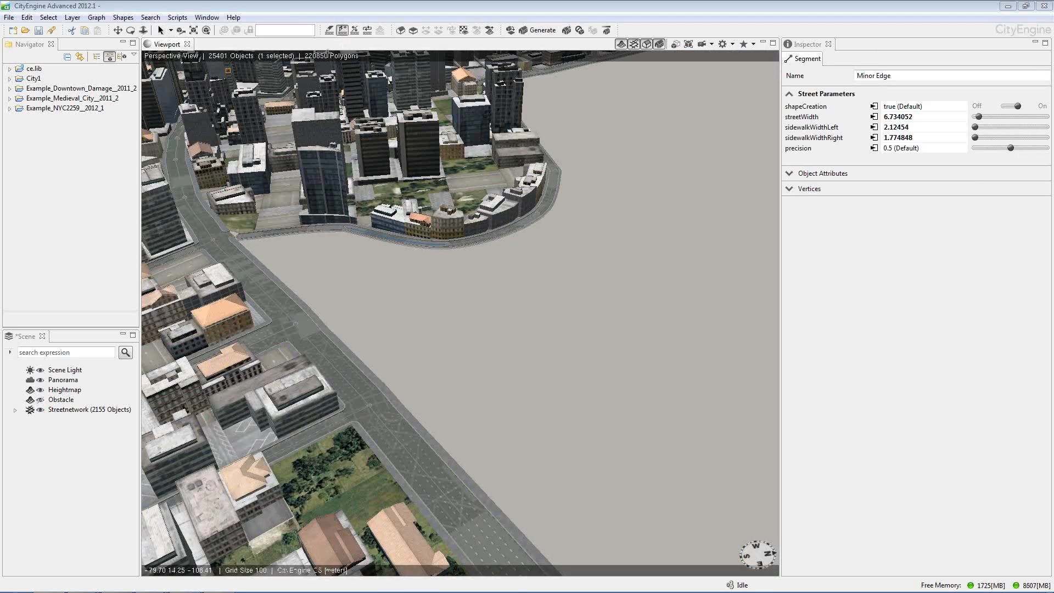
{"action": "left_click", "coordinate": [394, 117]}
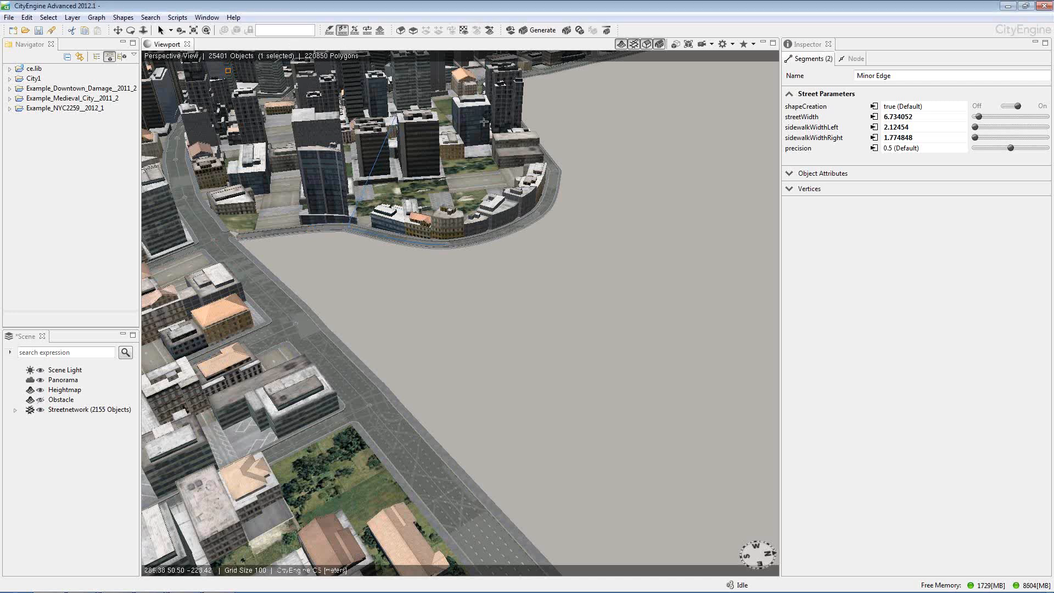
{"action": "double_click", "coordinate": [514, 120]}
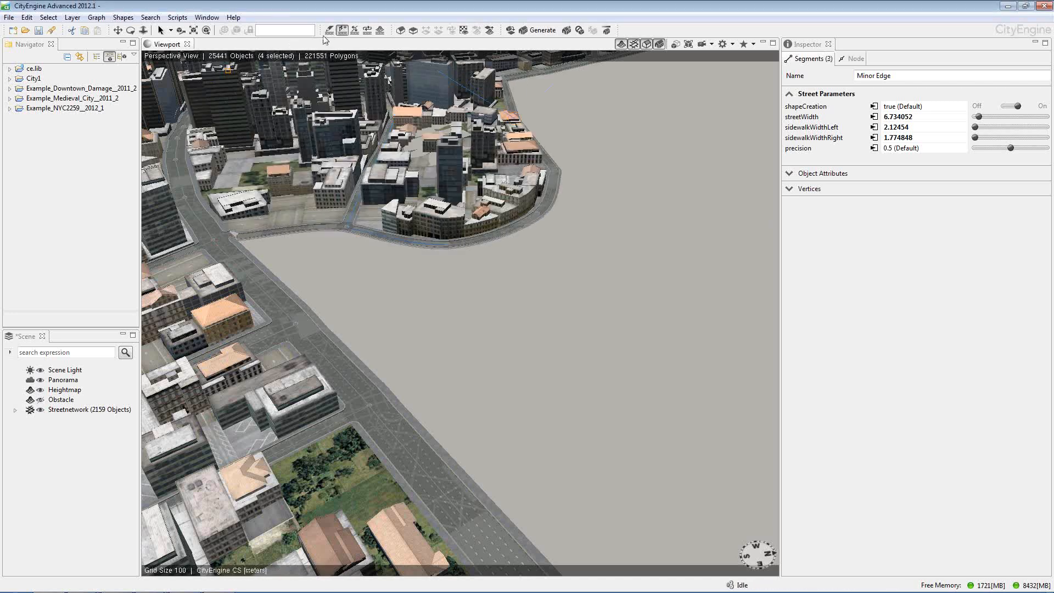
Select the new street running through the waterfront block with its node, move it by -16.32 along the Z axis, and deselect it
{"action": "left_click", "coordinate": [160, 30]}
{"action": "left_click", "coordinate": [367, 312]}
{"action": "left_click_drag", "start_coordinate": [394, 194], "coordinate": [426, 269], "text": "alt"}
{"action": "middle_click_drag", "start_coordinate": [456, 181], "coordinate": [472, 296], "text": "alt"}
{"action": "left_click_drag", "start_coordinate": [472, 296], "coordinate": [525, 281], "text": "alt"}
{"action": "left_click", "coordinate": [415, 261]}
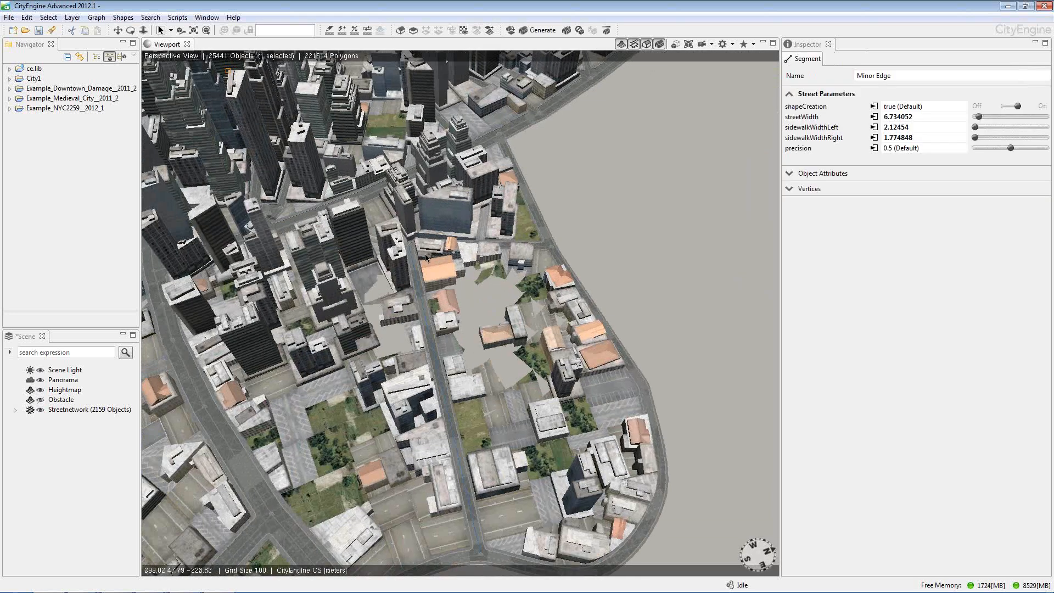
{"action": "left_click_drag", "start_coordinate": [406, 240], "coordinate": [406, 240]}
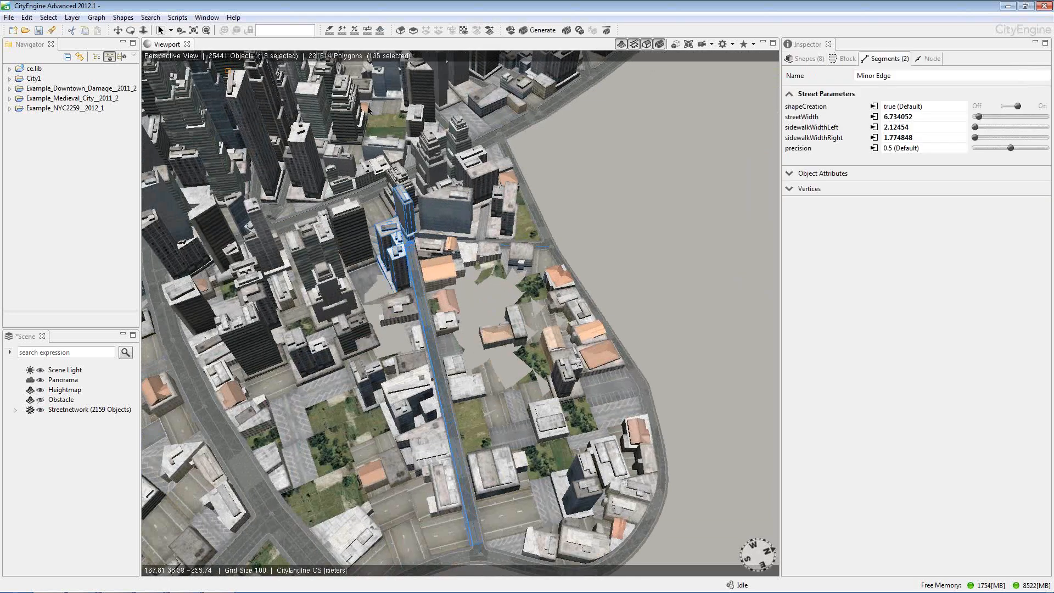
{"action": "left_click", "coordinate": [181, 30]}
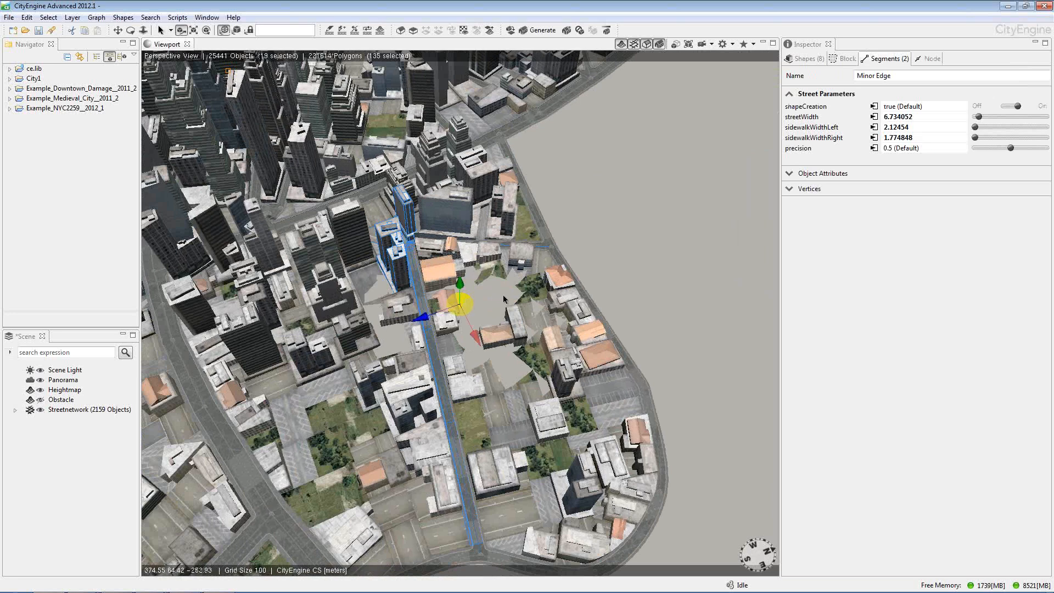
{"action": "left_click_drag", "start_coordinate": [488, 307], "coordinate": [369, 242], "text": "alt"}
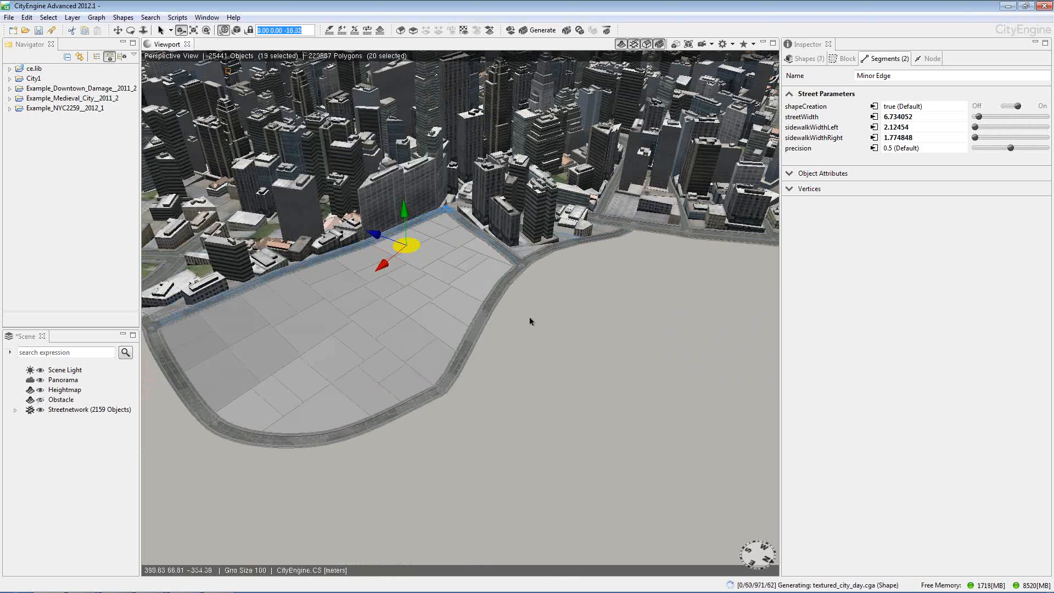
{"action": "left_click", "coordinate": [542, 338]}
{"action": "scroll", "coordinate": [505, 347], "scroll_direction": "down", "scroll_amount": 5}
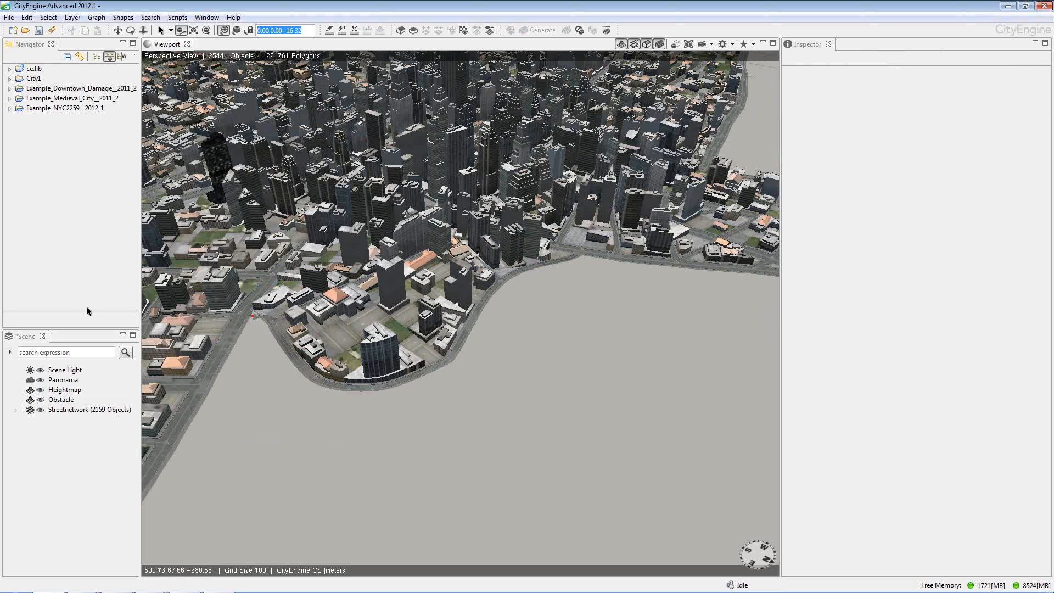
Open the scene Example_Downtown_Damage_64Bit.cej without saving the current scene's changes, and regenerate its saved models
{"action": "left_click", "coordinate": [10, 89]}
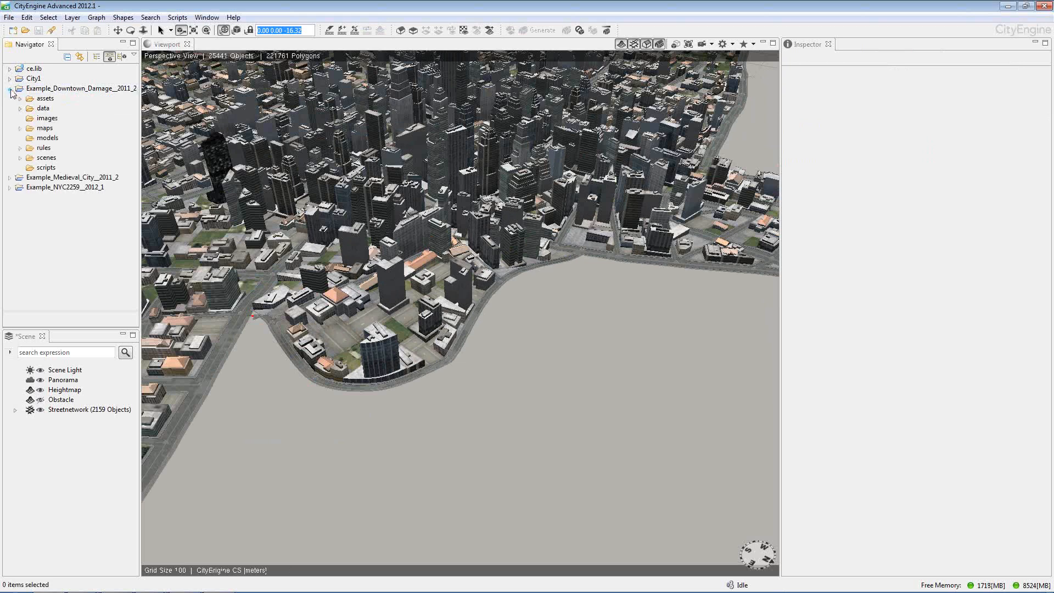
{"action": "left_click", "coordinate": [20, 158]}
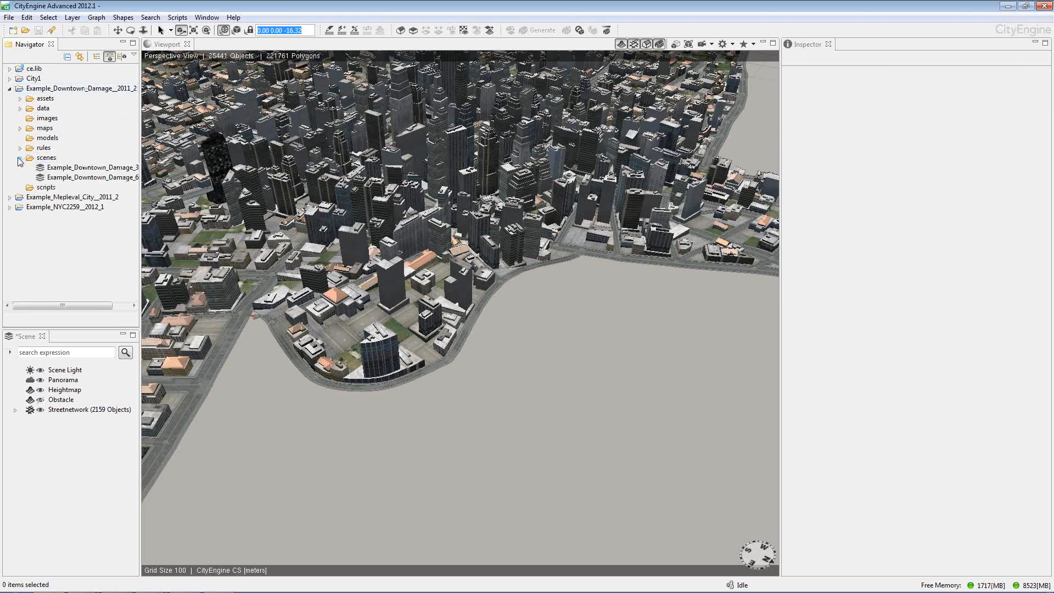
{"action": "double_click", "coordinate": [88, 178]}
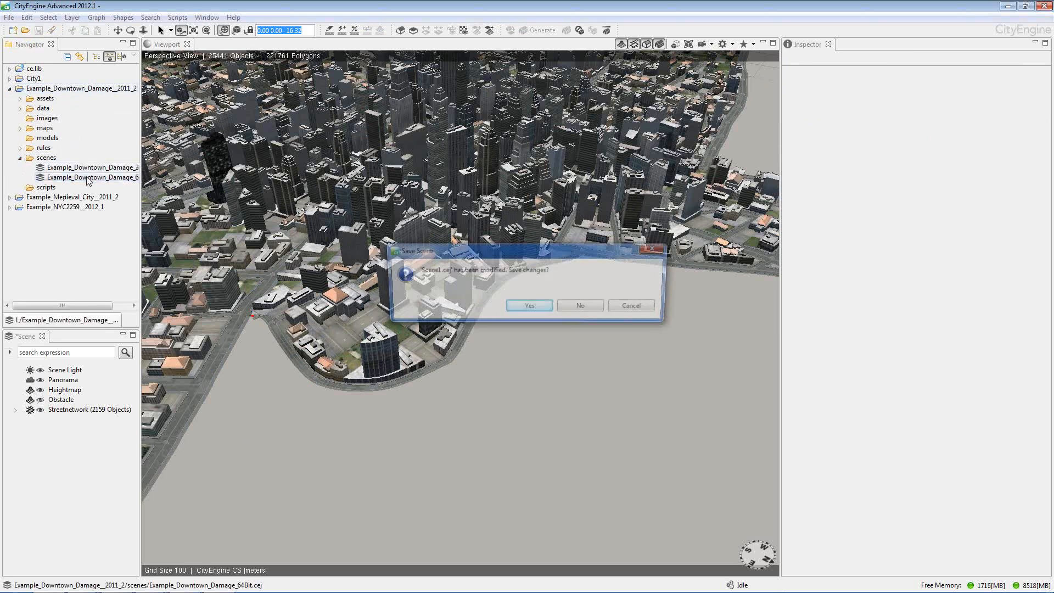
{"action": "left_click", "coordinate": [571, 308]}
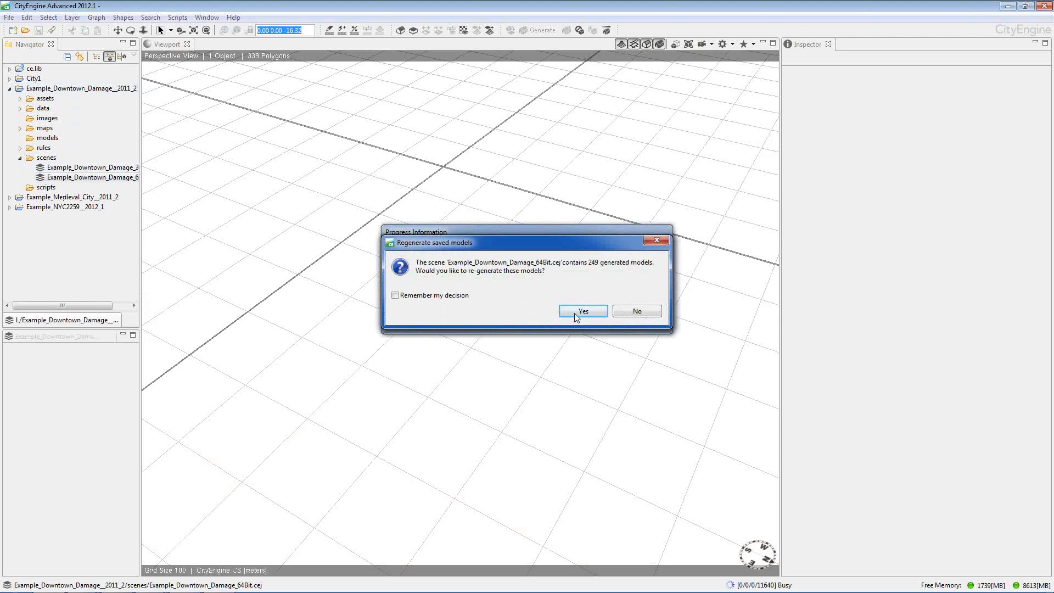
{"action": "left_click", "coordinate": [578, 313]}
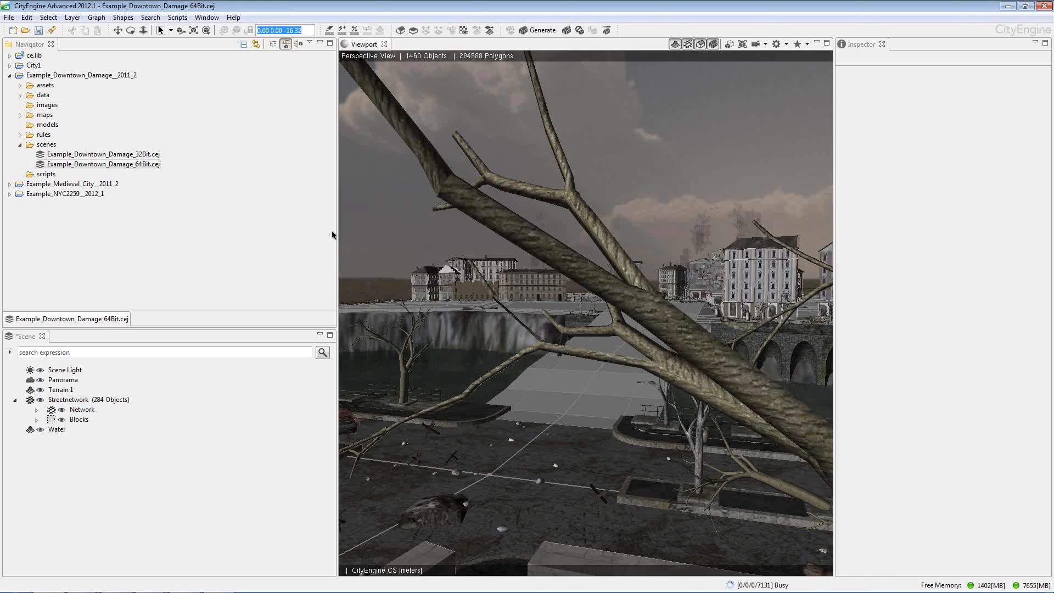
Select the damaged house above the river wall and, in a widened Inspector, set its offset_damage to 0.2
{"action": "left_click", "coordinate": [678, 189]}
{"action": "left_click", "coordinate": [641, 210]}
{"action": "scroll", "coordinate": [643, 210], "scroll_direction": "down", "scroll_amount": 3}
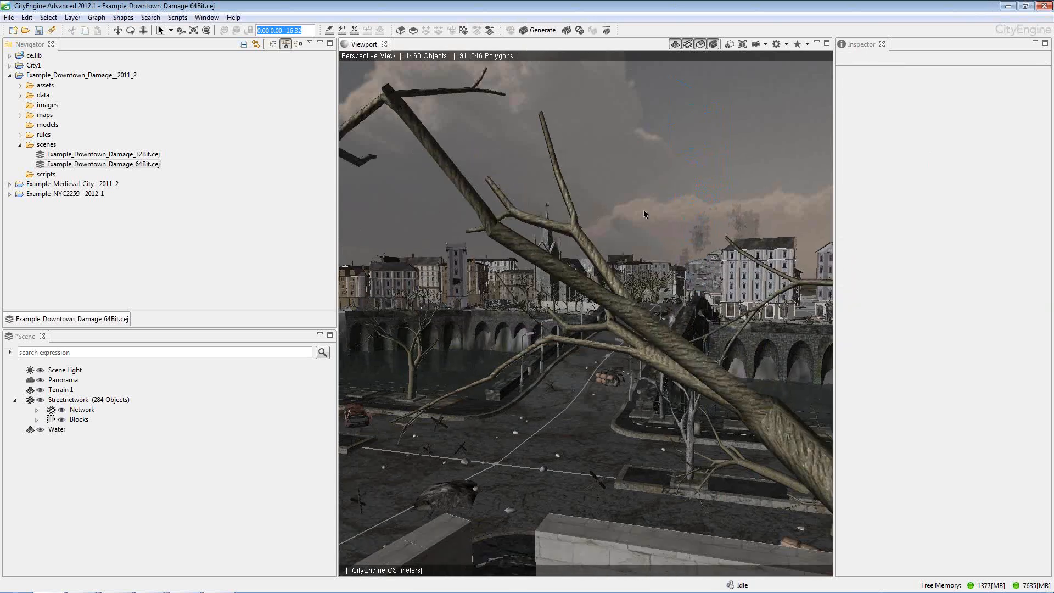
{"action": "left_click_drag", "start_coordinate": [671, 229], "coordinate": [689, 270], "text": "alt"}
{"action": "middle_click_drag", "start_coordinate": [713, 242], "coordinate": [603, 273], "text": "alt"}
{"action": "left_click", "coordinate": [603, 273]}
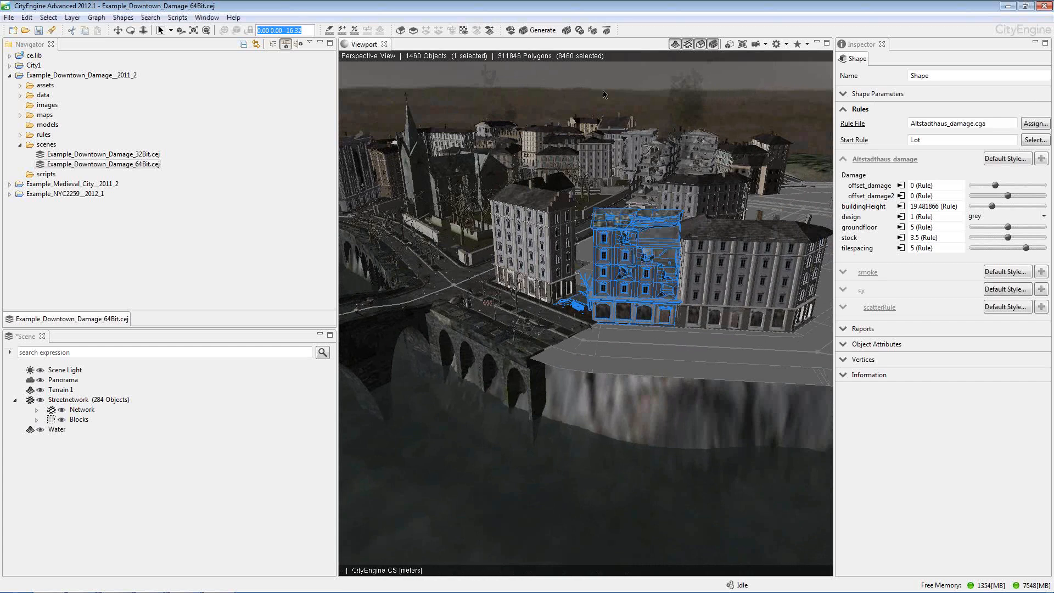
{"action": "left_click", "coordinate": [602, 117]}
{"action": "left_click", "coordinate": [630, 221]}
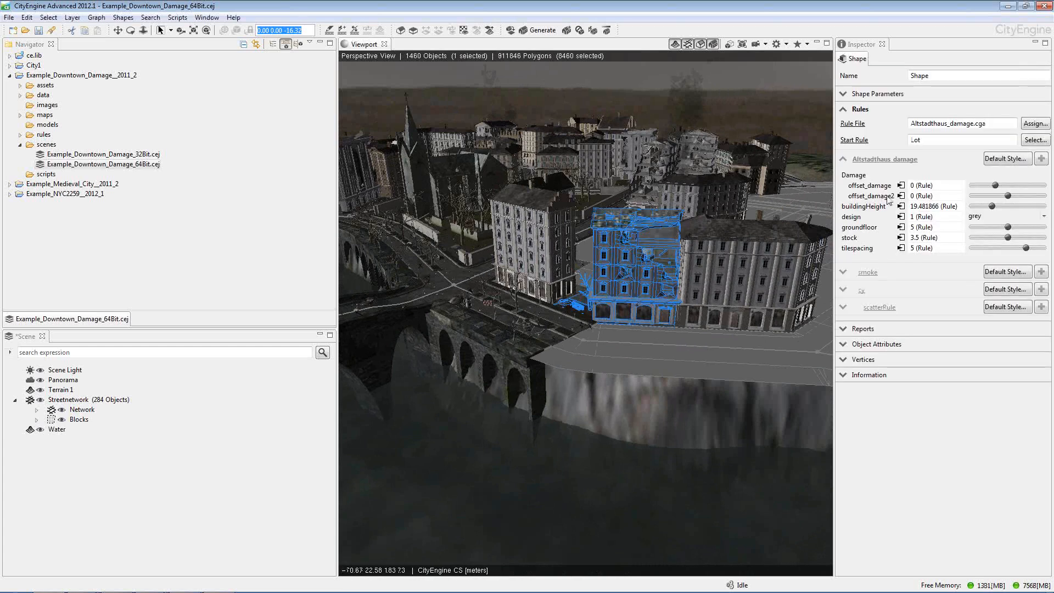
{"action": "left_click_drag", "start_coordinate": [833, 127], "coordinate": [800, 129]}
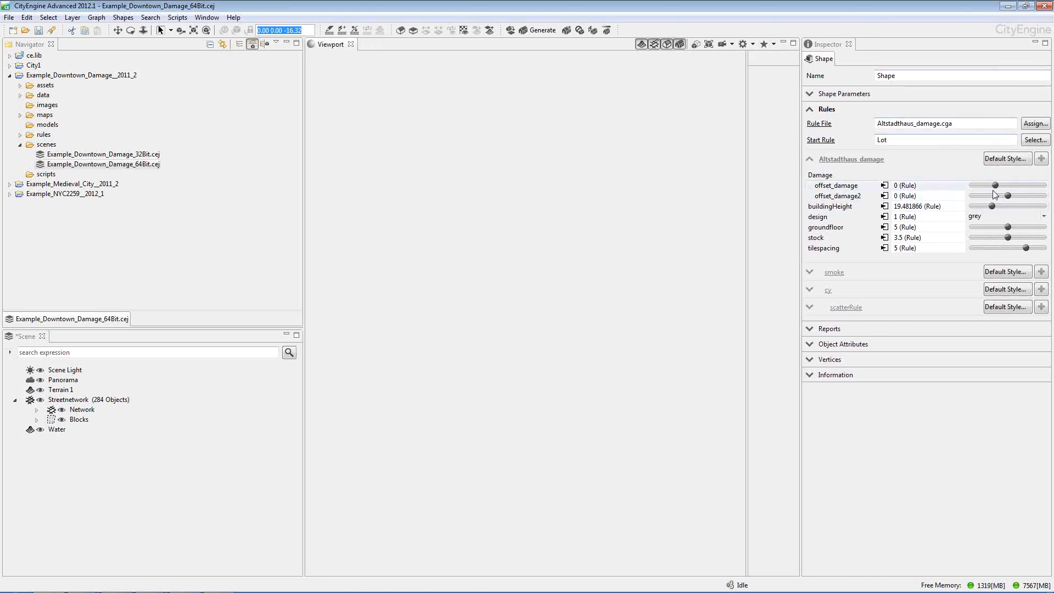
{"action": "mouse_move", "coordinate": [996, 186]}
{"action": "left_mouse_down"}
{"action": "mouse_move", "coordinate": [967, 191]}
{"action": "mouse_move", "coordinate": [996, 190]}
{"action": "left_mouse_up"}
{"action": "left_click", "coordinate": [601, 146]}
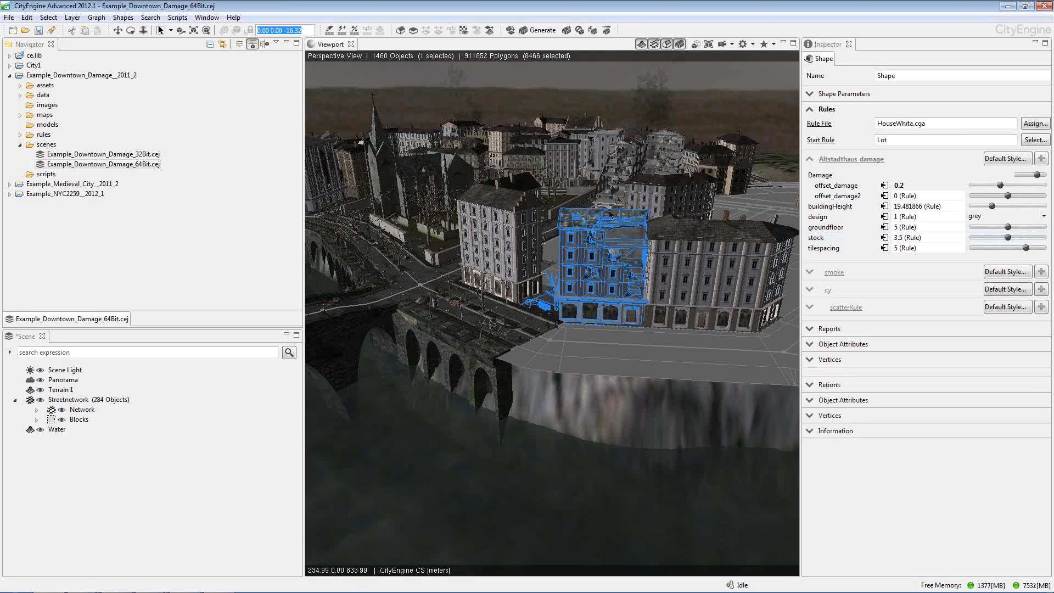
Reselect and frame the damaged riverside house, and set its offset_damage to 0.36 and offset_damage2 to -1
{"action": "scroll", "coordinate": [621, 245], "scroll_direction": "up", "scroll_amount": 1}
{"action": "scroll", "coordinate": [622, 246], "scroll_direction": "up", "scroll_amount": 2}
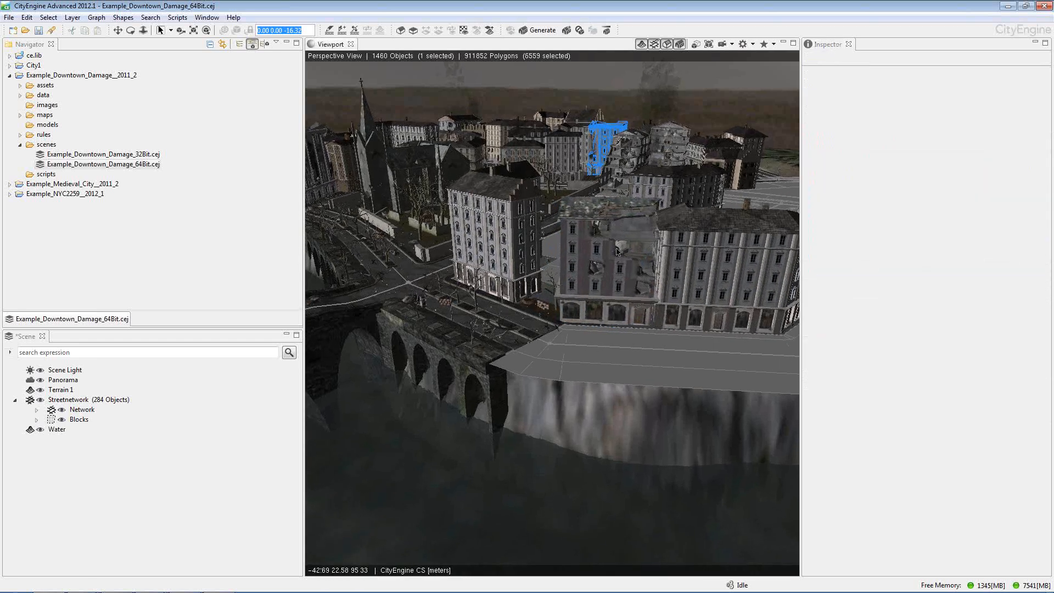
{"action": "left_click", "coordinate": [617, 250]}
{"action": "key", "text": "f"}
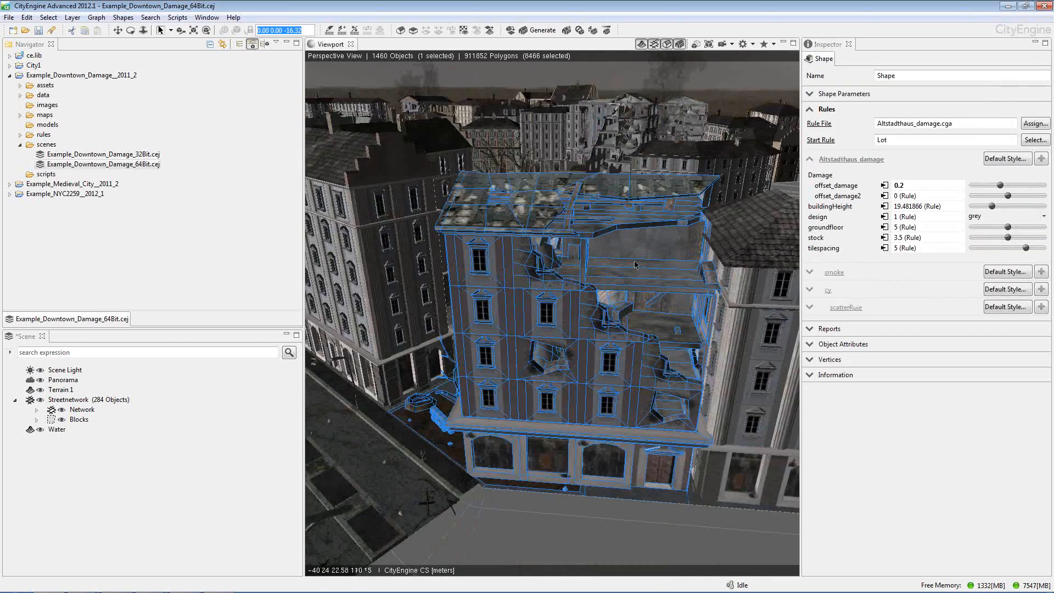
{"action": "mouse_move", "coordinate": [1000, 185]}
{"action": "left_mouse_down"}
{"action": "mouse_move", "coordinate": [1028, 186]}
{"action": "mouse_move", "coordinate": [998, 196]}
{"action": "left_mouse_up"}
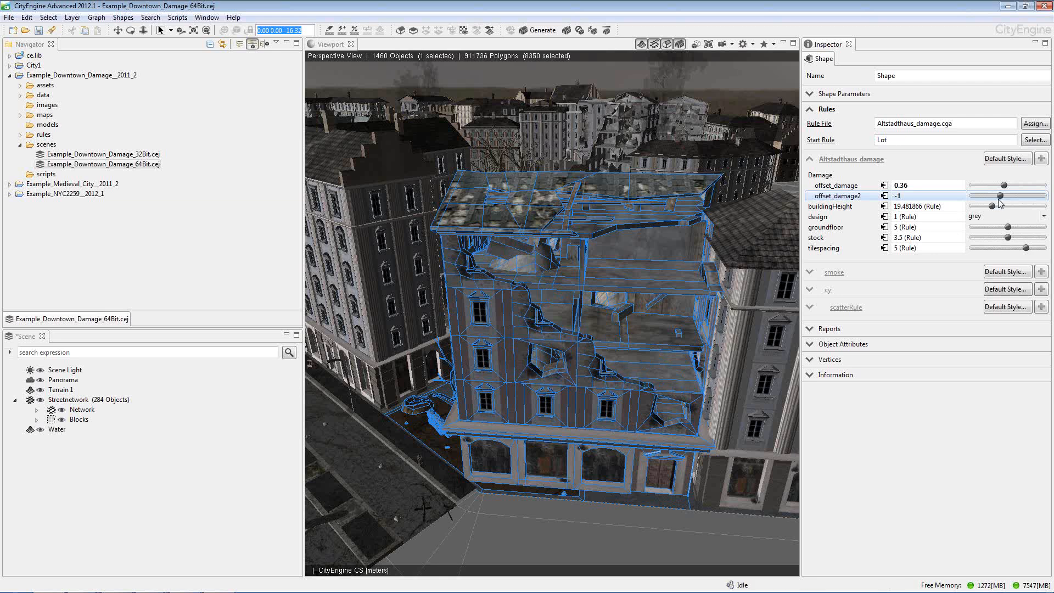
Try the red design on the damaged house, settle on white, and set tilespacing to 5 and stock to 3.82
{"action": "left_click", "coordinate": [1014, 218]}
{"action": "left_click", "coordinate": [1015, 234]}
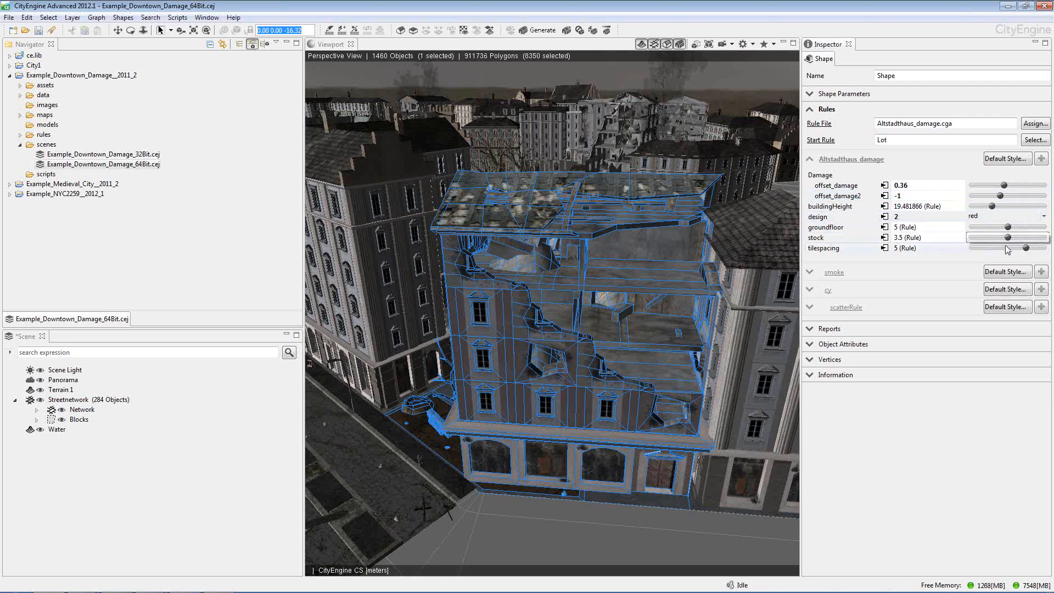
{"action": "left_click", "coordinate": [1009, 216]}
{"action": "left_click", "coordinate": [1009, 243]}
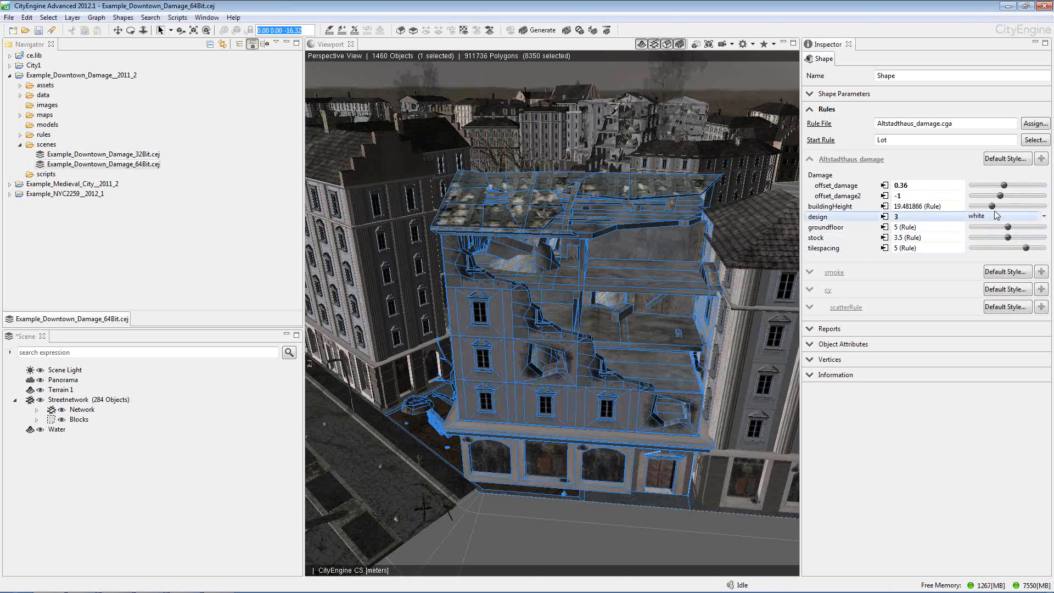
{"action": "mouse_move", "coordinate": [1027, 249]}
{"action": "left_mouse_down"}
{"action": "mouse_move", "coordinate": [977, 254]}
{"action": "mouse_move", "coordinate": [1026, 249]}
{"action": "mouse_move", "coordinate": [1005, 238]}
{"action": "mouse_move", "coordinate": [1020, 238]}
{"action": "left_mouse_up"}
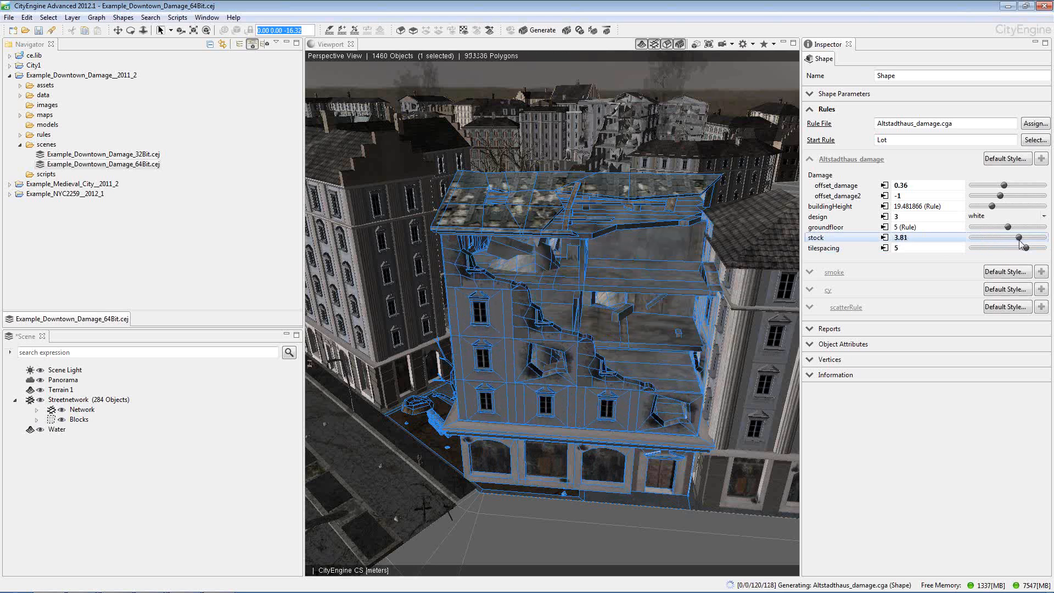
Select a cluster of six adjoining empty lots at the corner of the vacant area beyond the damaged houses
{"action": "left_click", "coordinate": [620, 187]}
{"action": "right_click_drag", "start_coordinate": [620, 187], "coordinate": [582, 216], "text": "alt"}
{"action": "scroll", "coordinate": [582, 215], "scroll_direction": "down", "scroll_amount": 8}
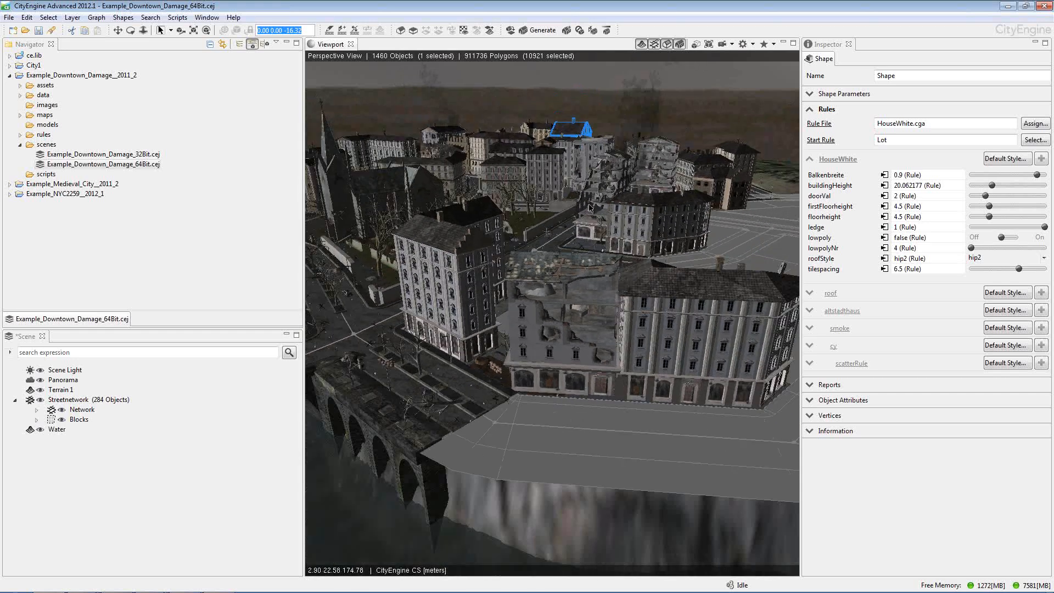
{"action": "left_click_drag", "start_coordinate": [581, 217], "coordinate": [573, 283], "text": "alt"}
{"action": "middle_click_drag", "start_coordinate": [573, 283], "coordinate": [542, 243], "text": "alt"}
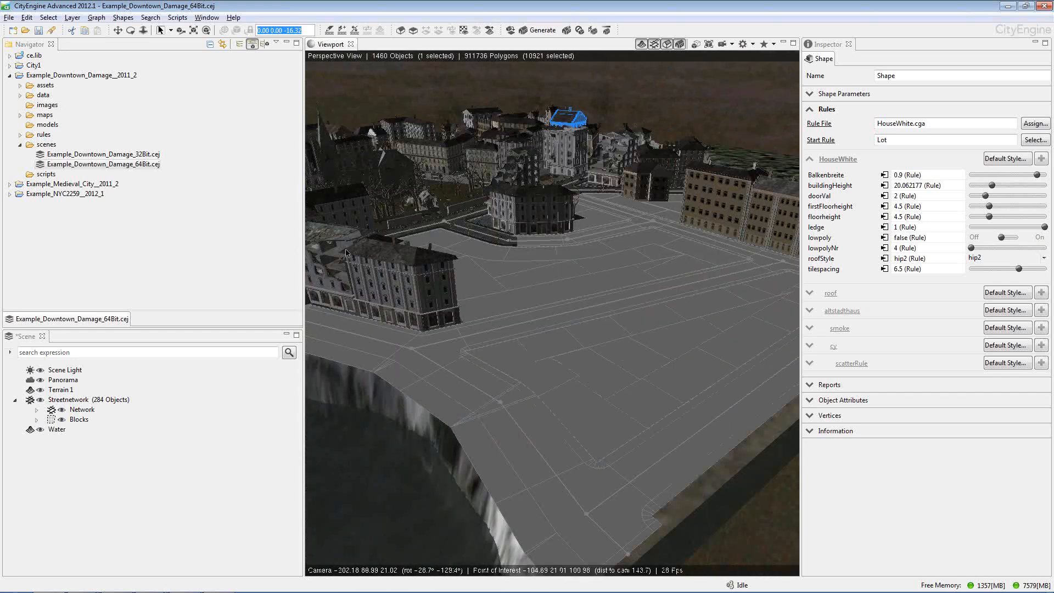
{"action": "scroll", "coordinate": [542, 243], "scroll_direction": "up", "scroll_amount": 6}
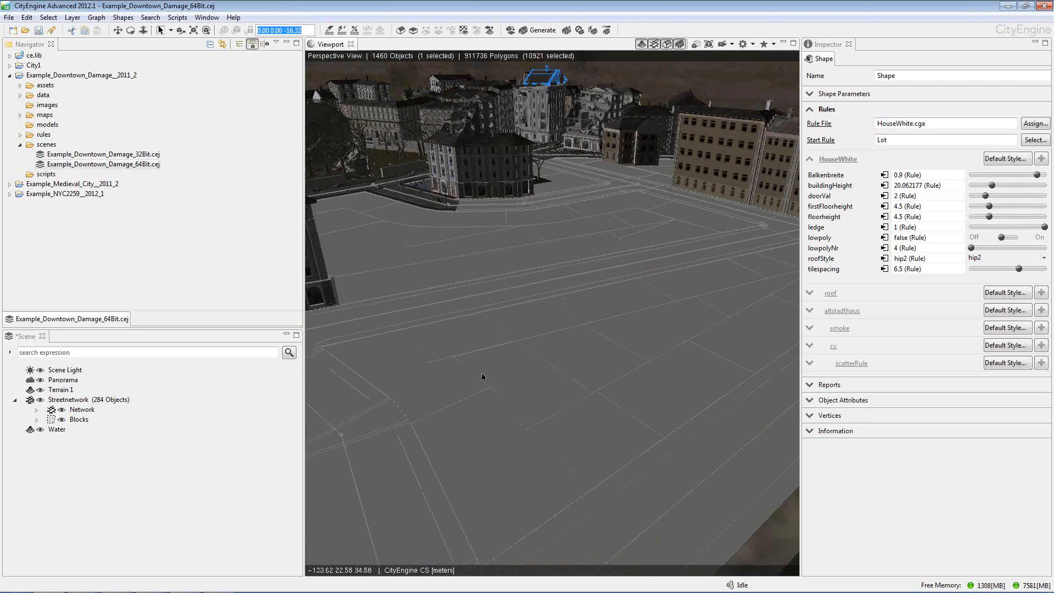
{"action": "left_click_drag", "start_coordinate": [440, 391], "coordinate": [432, 336]}
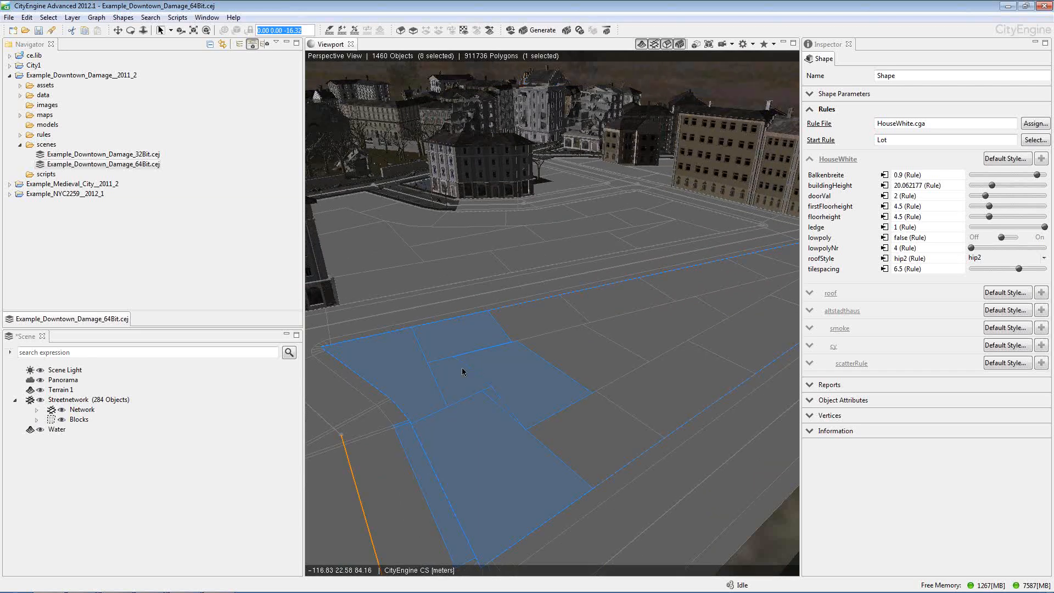
{"action": "left_click", "coordinate": [475, 398]}
{"action": "left_click_drag", "start_coordinate": [485, 426], "coordinate": [430, 342]}
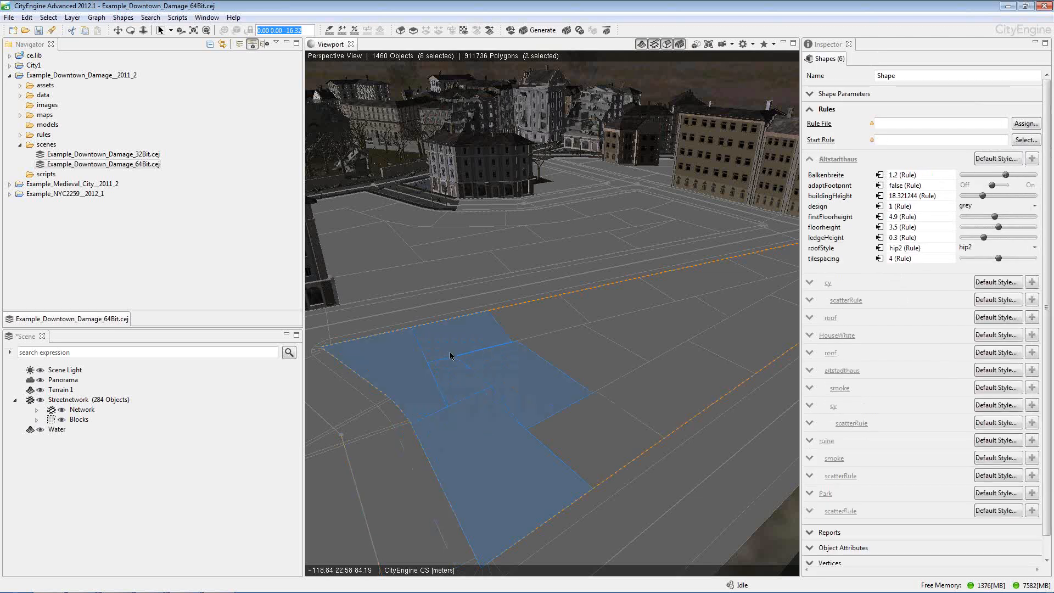
Assign the rule file medievalCity.cga from Example_Medieval_City__2011_2 to the selected empty lots
{"action": "left_click", "coordinate": [9, 77]}
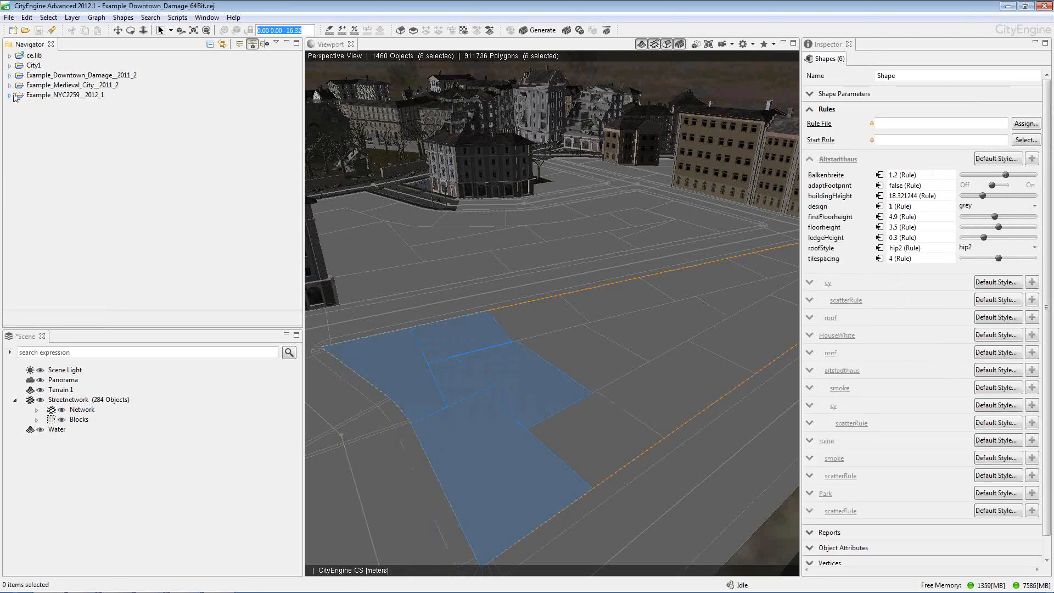
{"action": "left_click", "coordinate": [9, 86]}
{"action": "left_click", "coordinate": [20, 145]}
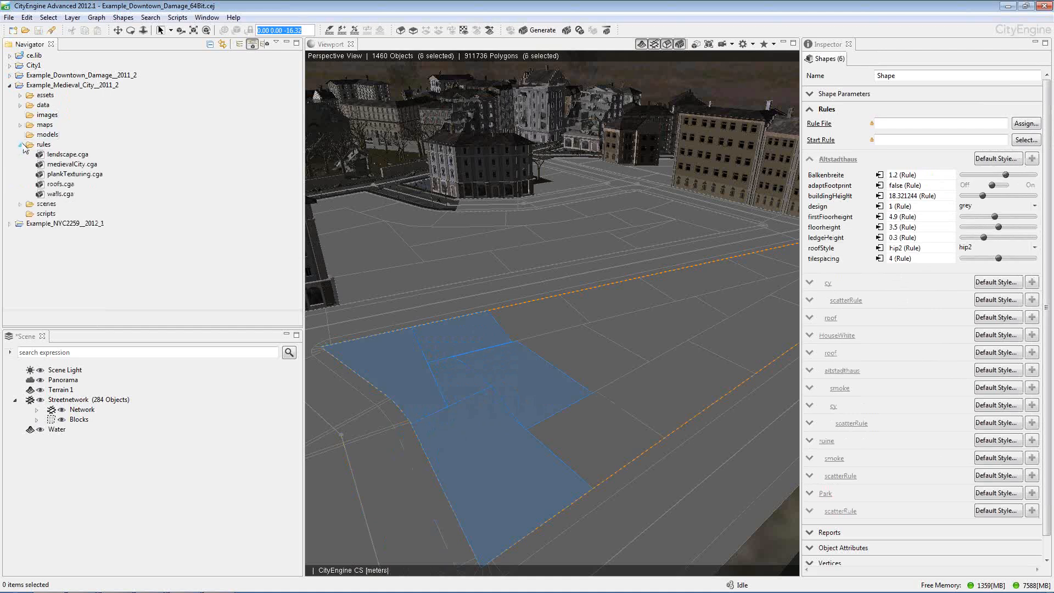
{"action": "left_click_drag", "start_coordinate": [59, 166], "coordinate": [410, 363]}
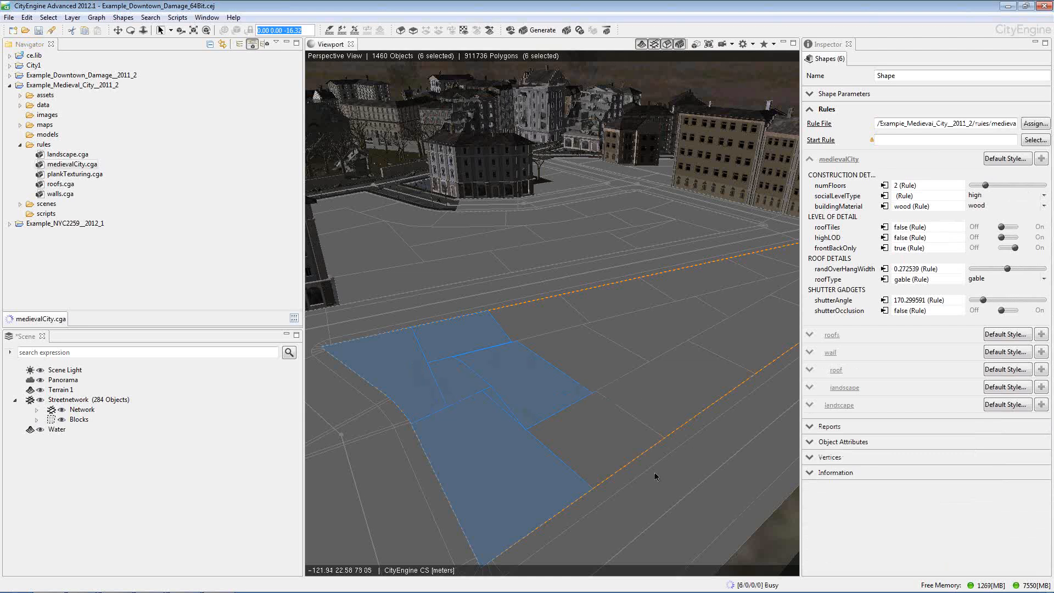
Inspect the generated medieval buildings up close, clear the selection, and select the light-walled house behind the garden
{"action": "left_click_drag", "start_coordinate": [472, 414], "coordinate": [493, 330], "text": "alt"}
{"action": "scroll", "coordinate": [490, 333], "scroll_direction": "up", "scroll_amount": 2}
{"action": "middle_click_drag", "start_coordinate": [454, 333], "coordinate": [613, 367], "text": "alt"}
{"action": "scroll", "coordinate": [613, 366], "scroll_direction": "up", "scroll_amount": 2}
{"action": "scroll", "coordinate": [614, 367], "scroll_direction": "up", "scroll_amount": 1}
{"action": "key", "text": "ctrl+shift+a"}
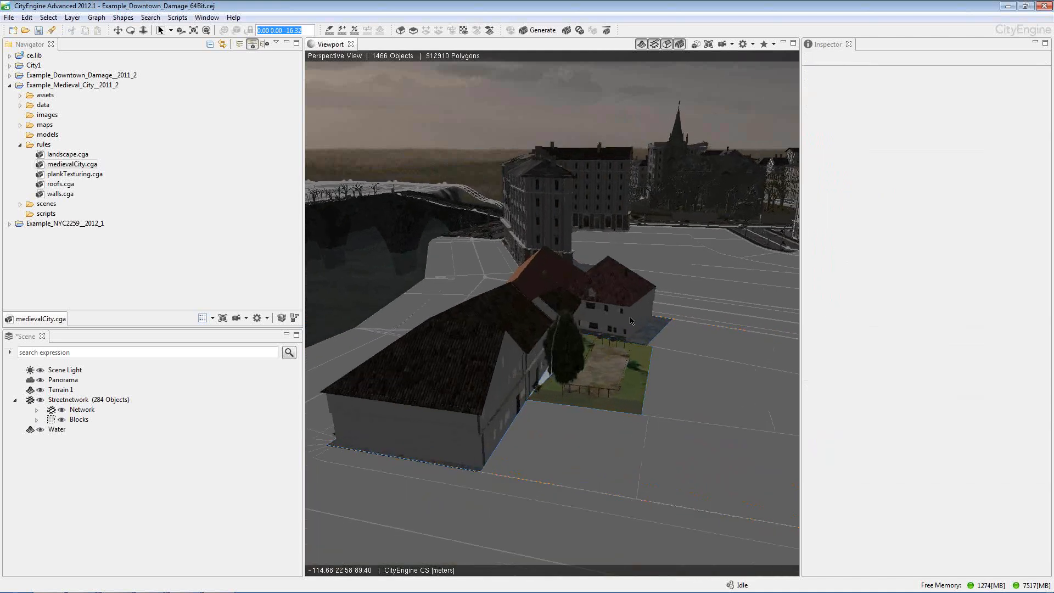
{"action": "left_click", "coordinate": [631, 296]}
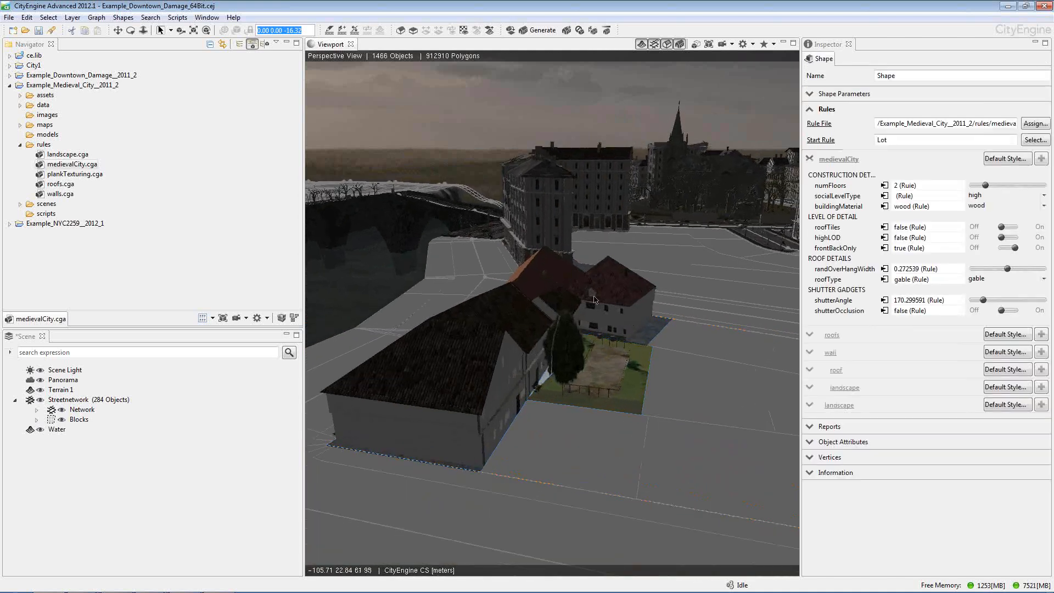
Clear the building selection and examine the medieval houses alongside the damaged downtown buildings from the waterfront side
{"action": "left_click", "coordinate": [538, 85]}
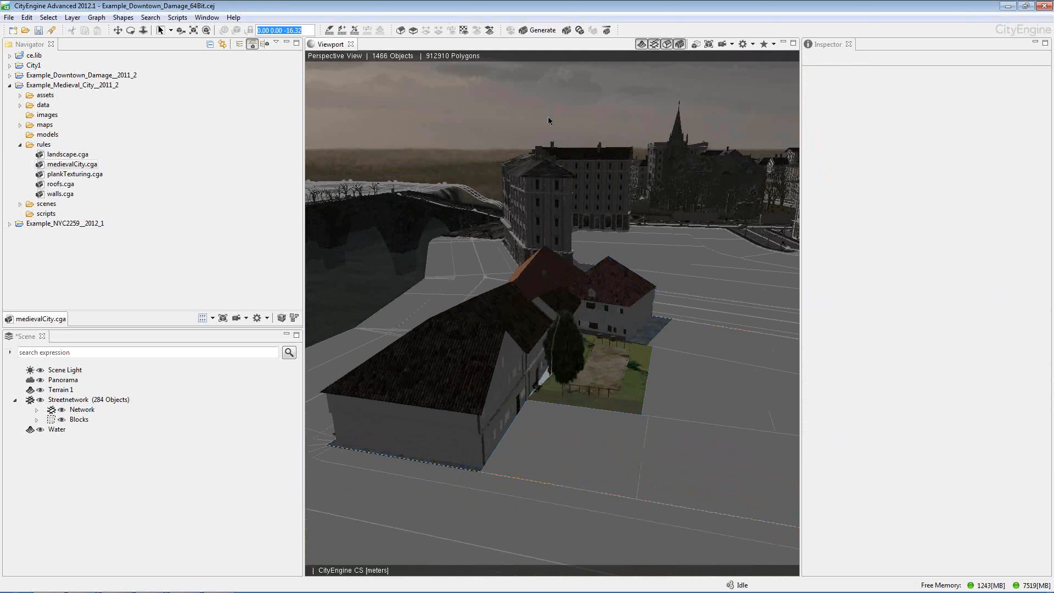
{"action": "left_click_drag", "start_coordinate": [506, 352], "coordinate": [564, 266], "text": "alt"}
{"action": "scroll", "coordinate": [579, 343], "scroll_direction": "down", "scroll_amount": 4}
{"action": "middle_click_drag", "start_coordinate": [564, 266], "coordinate": [611, 279], "text": "alt"}
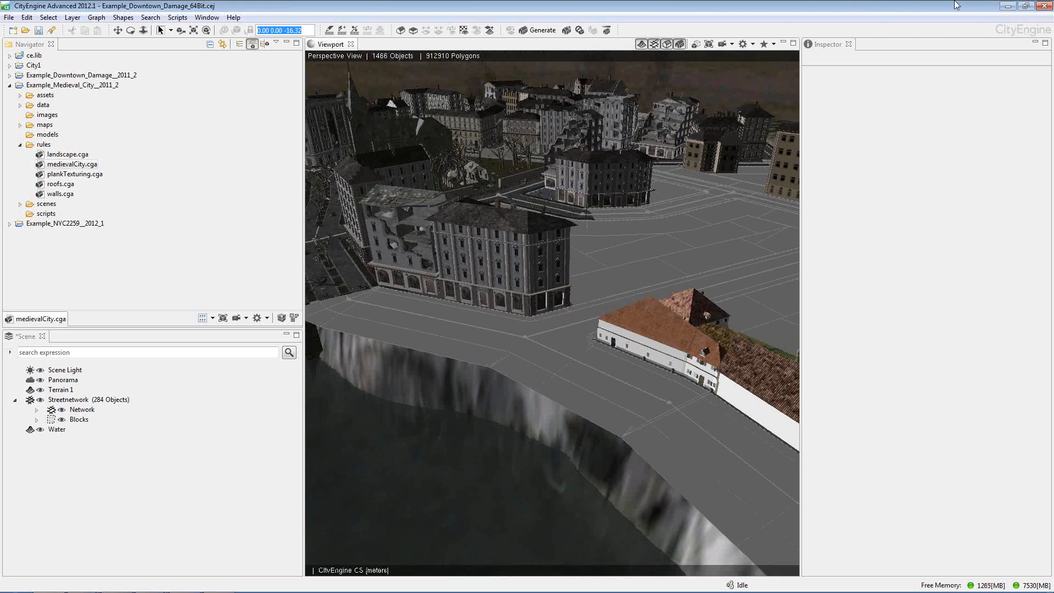
Switch to the running PowerPoint slide show and advance from the CityEngine Demo slide to the Tool Pipelines slide
{"action": "mouse_move", "coordinate": [2, 569]}
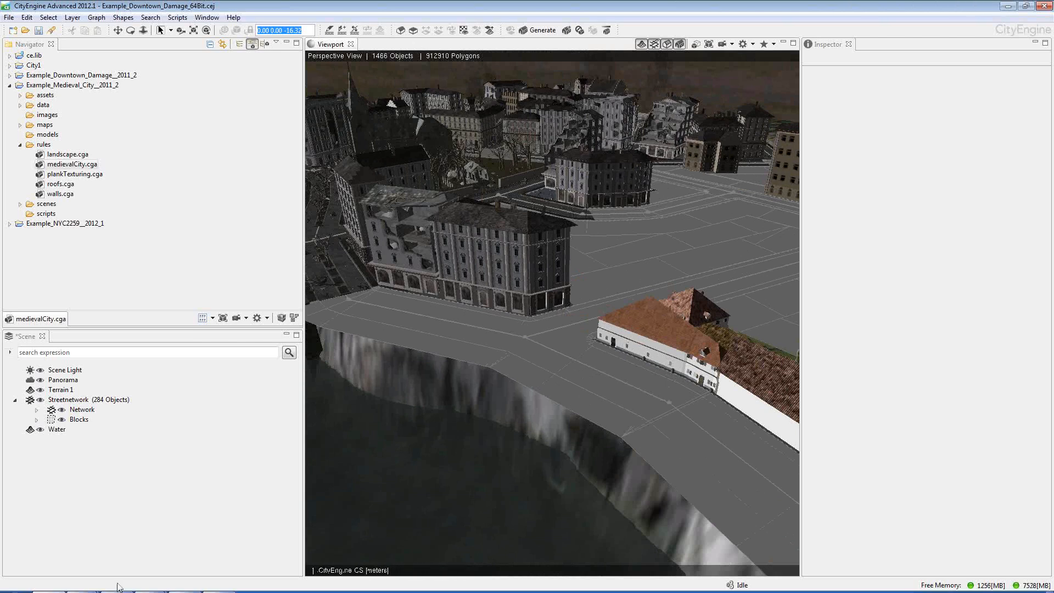
{"action": "mouse_move", "coordinate": [148, 589]}
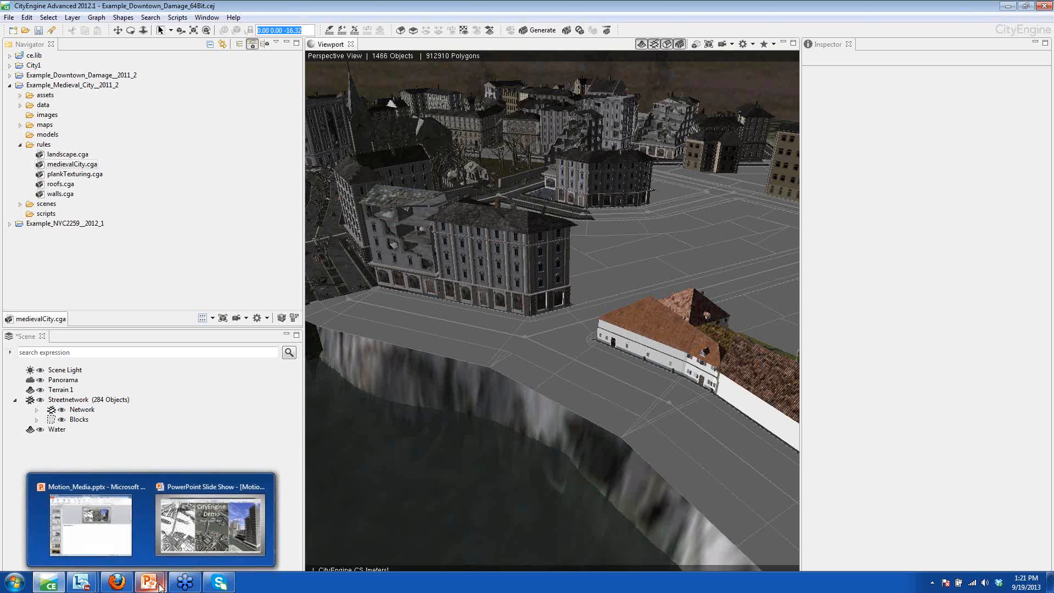
{"action": "left_click", "coordinate": [190, 547]}
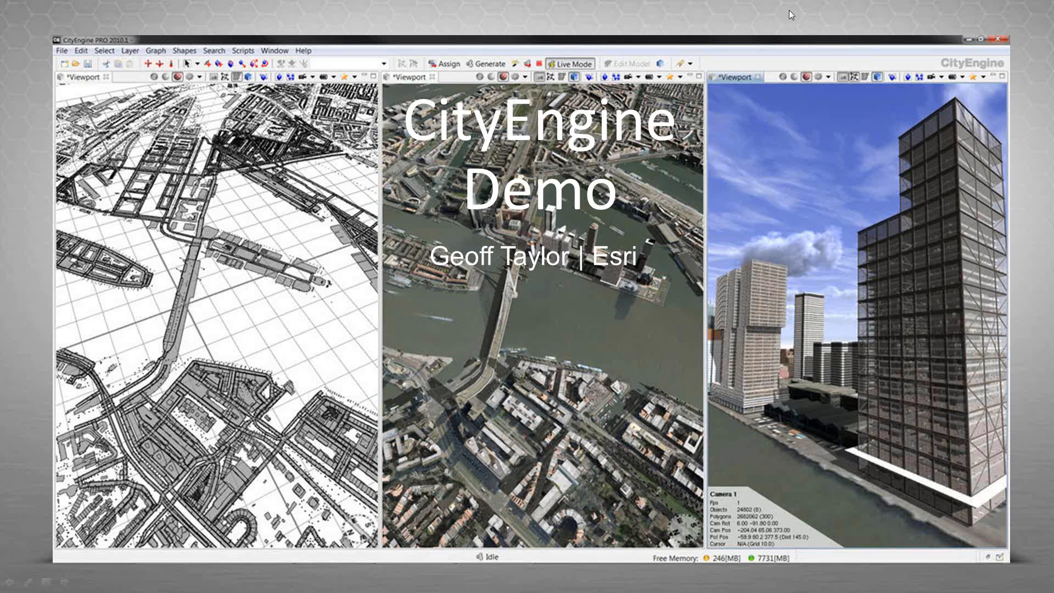
{"action": "left_click", "coordinate": [828, 2]}
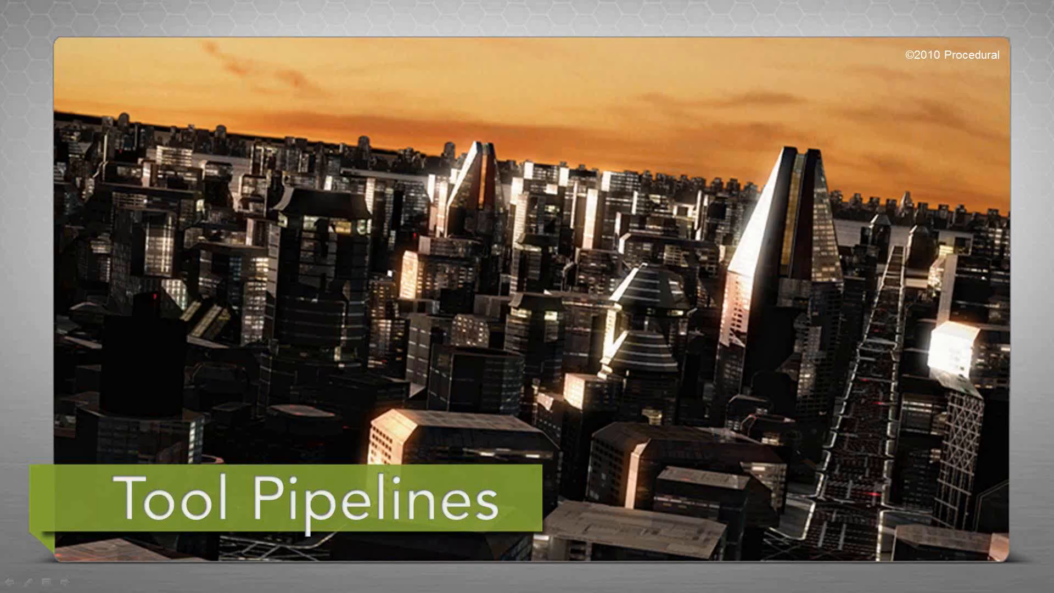
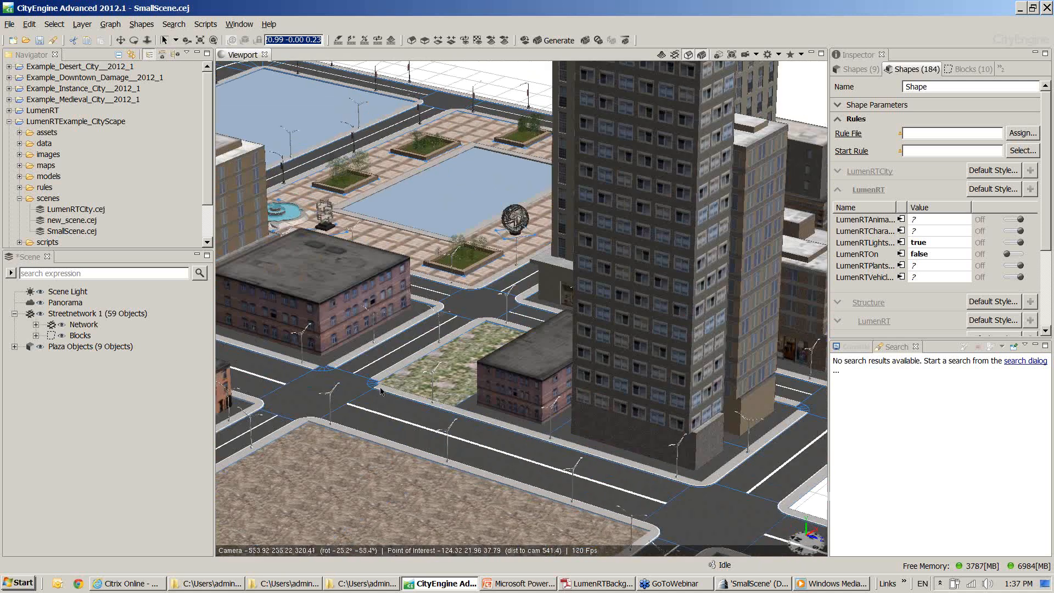
{"action": "scroll", "coordinate": [401, 378], "scroll_direction": "down", "scroll_amount": 2}
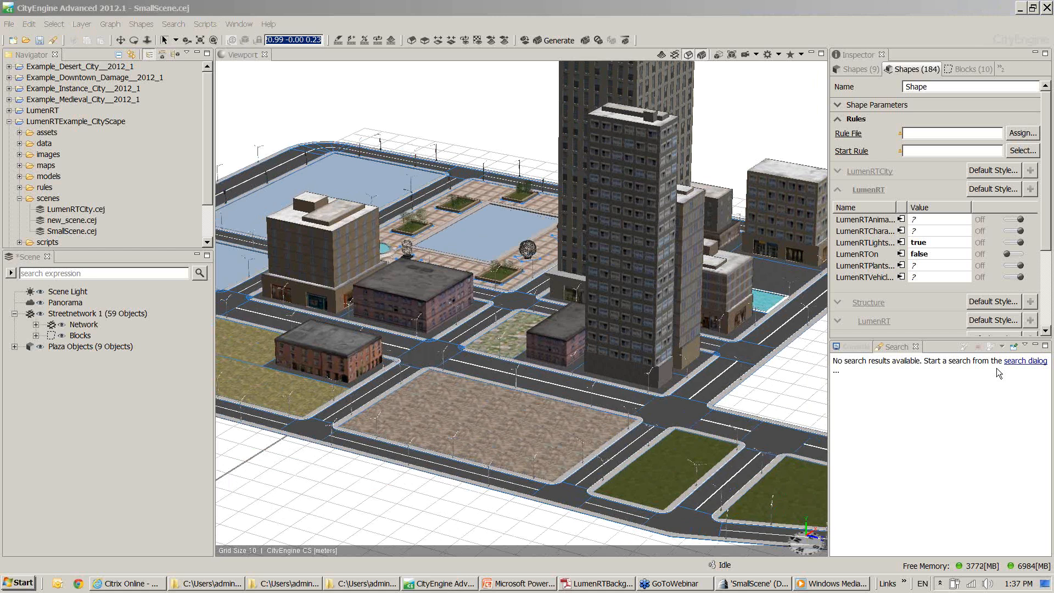
Set the LumenRTOn attribute to true for the selected city shapes
{"action": "left_click", "coordinate": [1011, 256]}
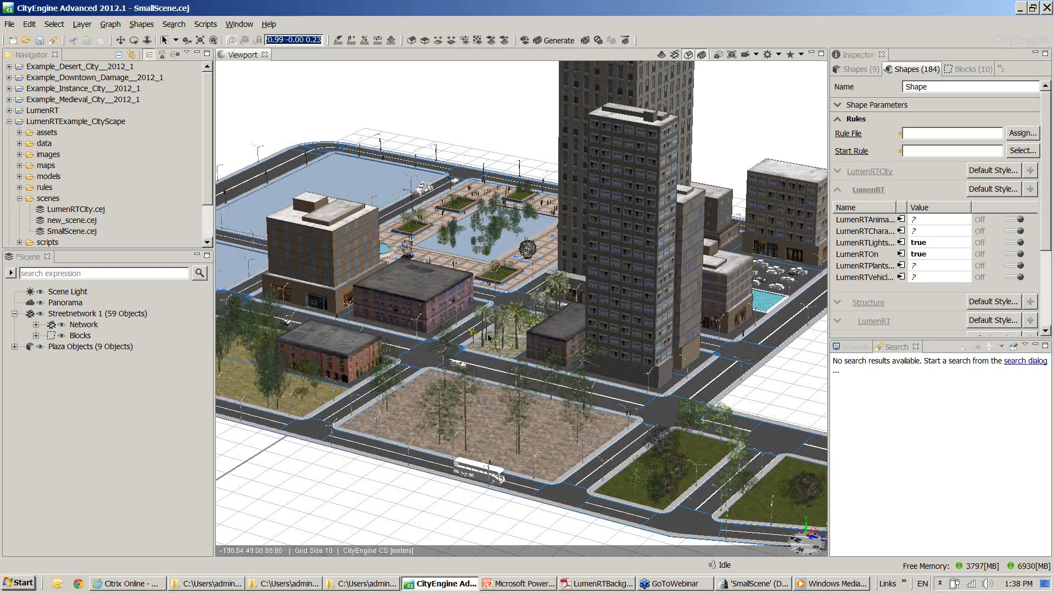
Examine the people, plants, vehicles and reflecting pool around the plaza up close, ending with an overview of the whole city block
{"action": "scroll", "coordinate": [486, 358], "scroll_direction": "up", "scroll_amount": 2}
{"action": "left_click_drag", "start_coordinate": [485, 357], "coordinate": [448, 306], "text": "alt"}
{"action": "scroll", "coordinate": [491, 204], "scroll_direction": "up", "scroll_amount": 5}
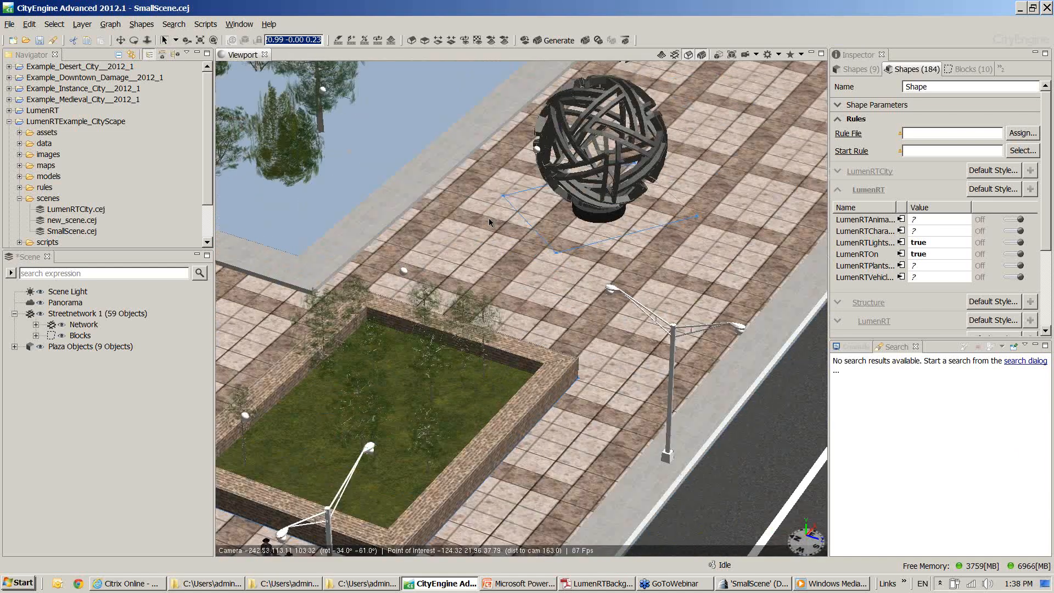
{"action": "right_click_drag", "start_coordinate": [488, 219], "coordinate": [466, 222], "text": "alt"}
{"action": "middle_click_drag", "start_coordinate": [465, 222], "coordinate": [557, 288], "text": "alt"}
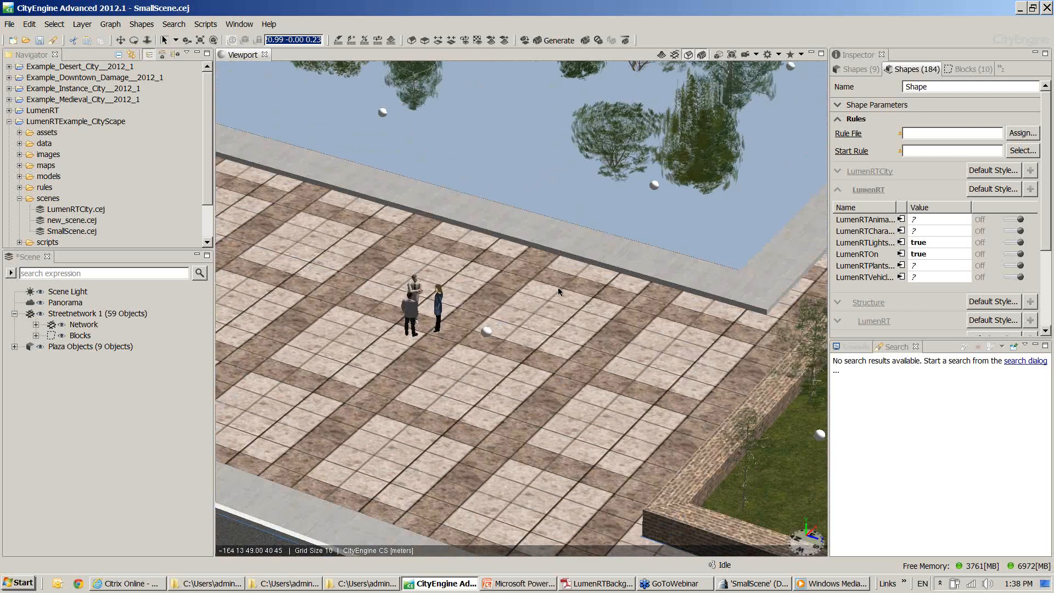
{"action": "right_click_drag", "start_coordinate": [563, 386], "coordinate": [537, 348], "text": "alt"}
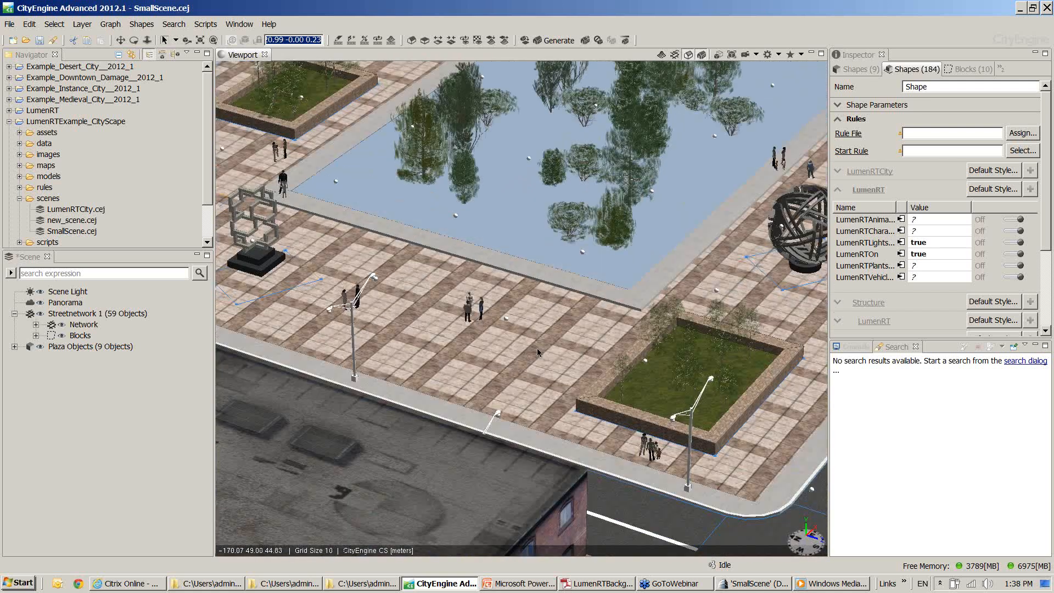
{"action": "scroll", "coordinate": [537, 348], "scroll_direction": "down", "scroll_amount": 5}
{"action": "scroll", "coordinate": [540, 357], "scroll_direction": "down", "scroll_amount": 5}
{"action": "middle_click_drag", "start_coordinate": [540, 381], "coordinate": [507, 339], "text": "alt"}
Select the brown park lot in front of the tall tower and set its start rule to ParkingLot
{"action": "left_click", "coordinate": [465, 387]}
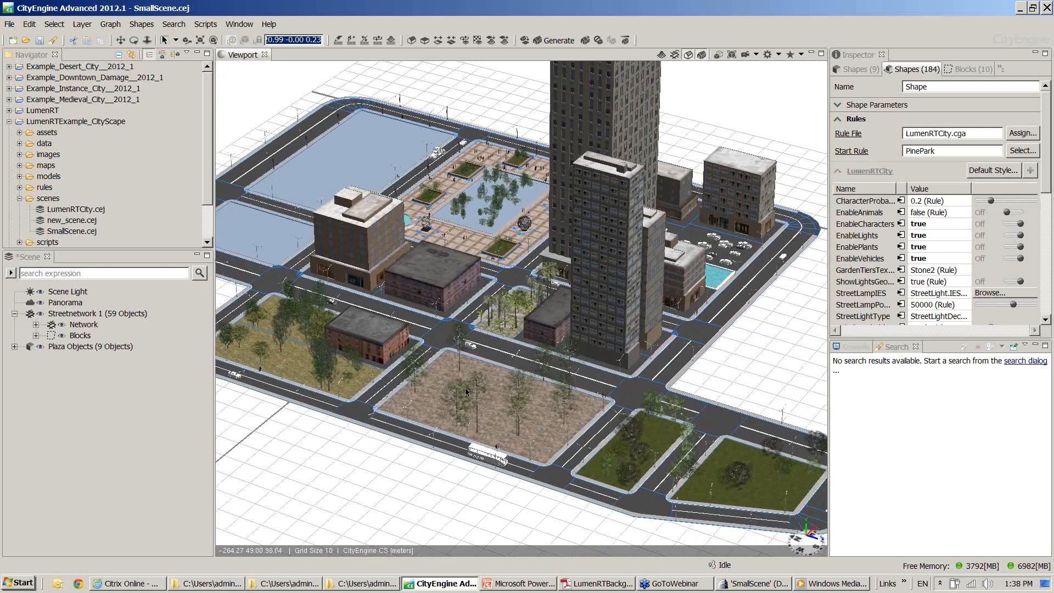
{"action": "left_click", "coordinate": [1022, 151]}
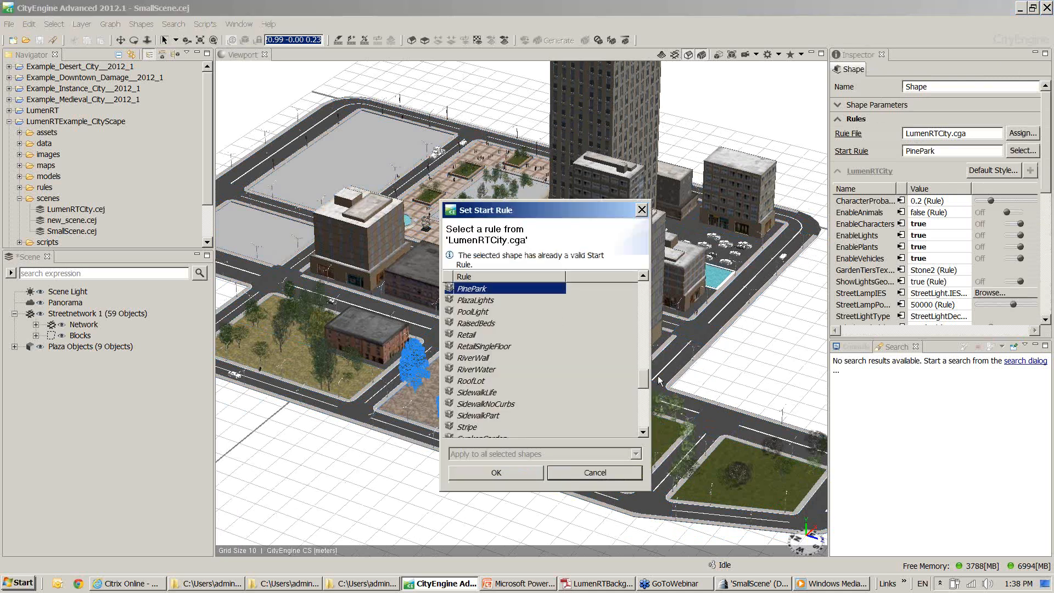
{"action": "left_click_drag", "start_coordinate": [641, 380], "coordinate": [631, 420]}
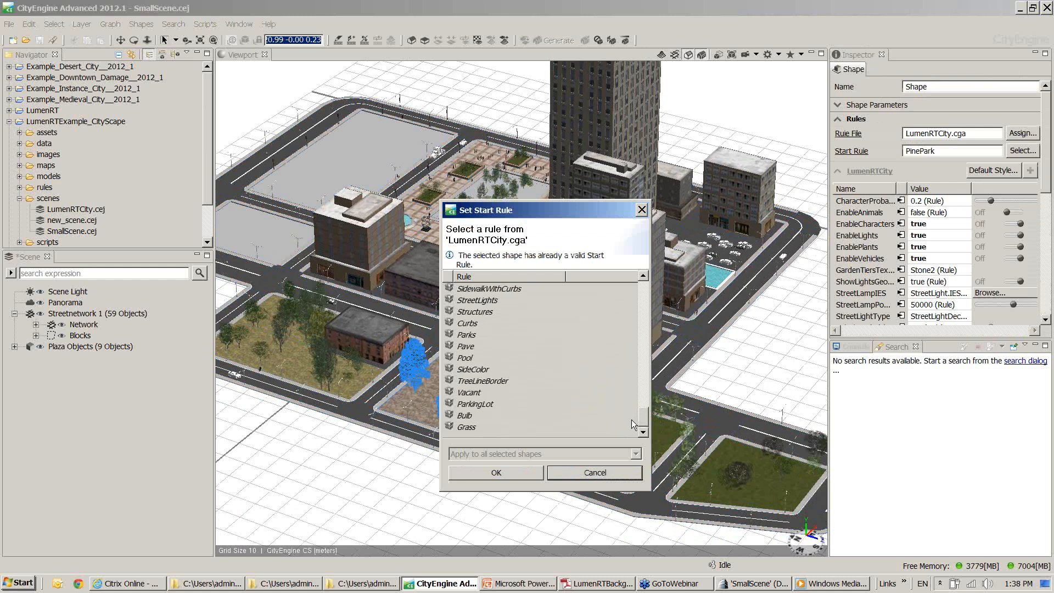
{"action": "left_click", "coordinate": [480, 405]}
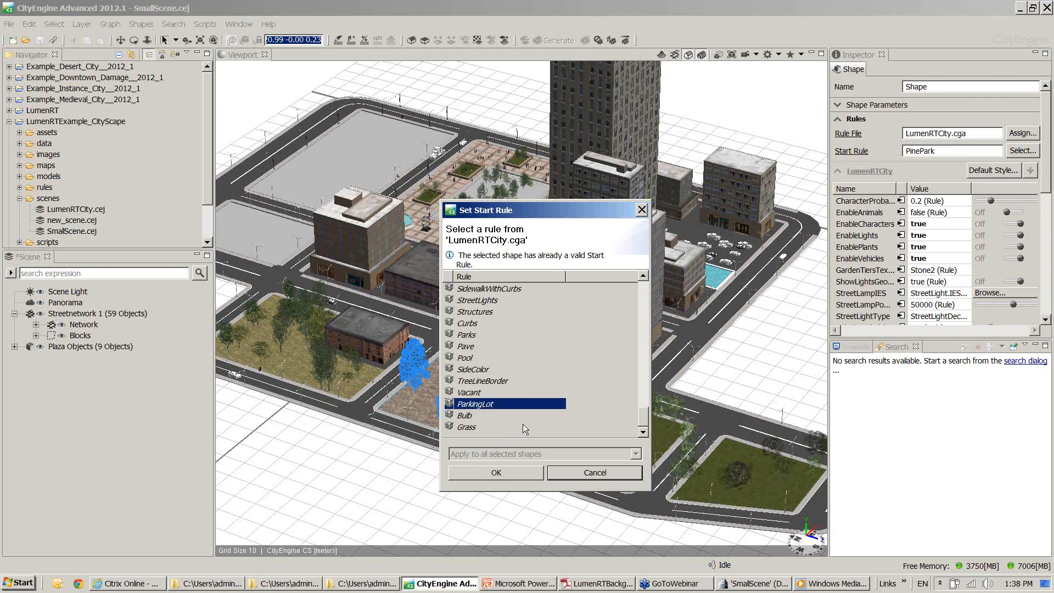
{"action": "left_click", "coordinate": [520, 467]}
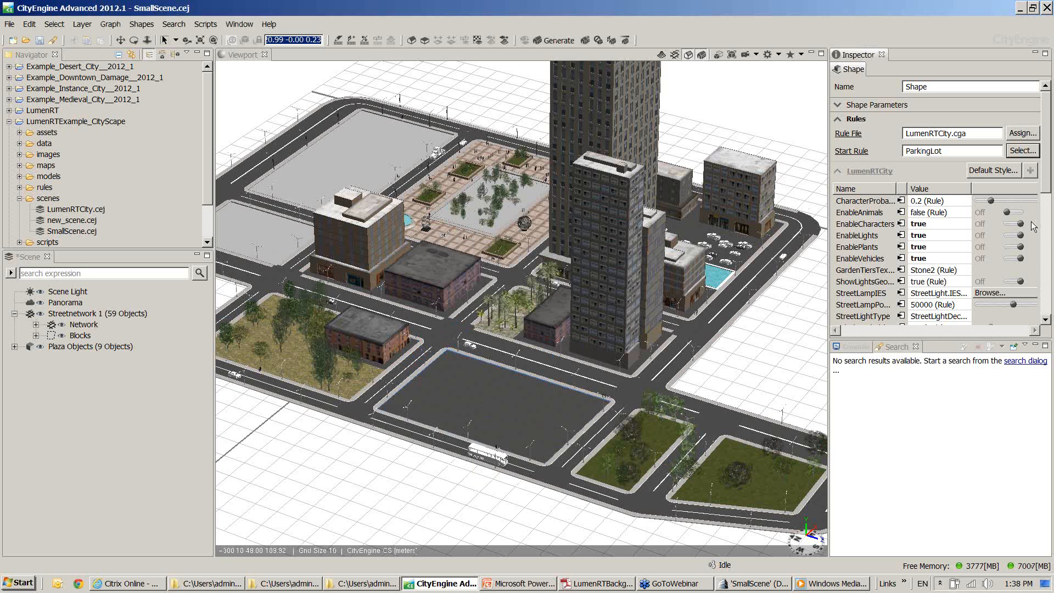
Change the selected lot's start rule to TreeLineBorder
{"action": "left_click", "coordinate": [1014, 153]}
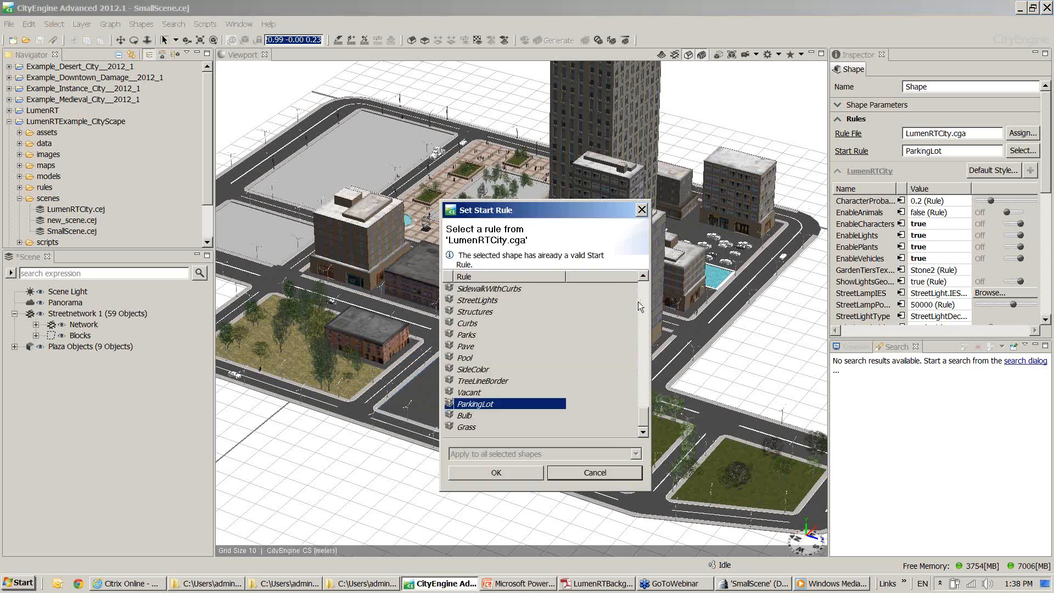
{"action": "mouse_move", "coordinate": [642, 416]}
{"action": "left_mouse_down"}
{"action": "mouse_move", "coordinate": [648, 367]}
{"action": "mouse_move", "coordinate": [647, 414]}
{"action": "left_mouse_up"}
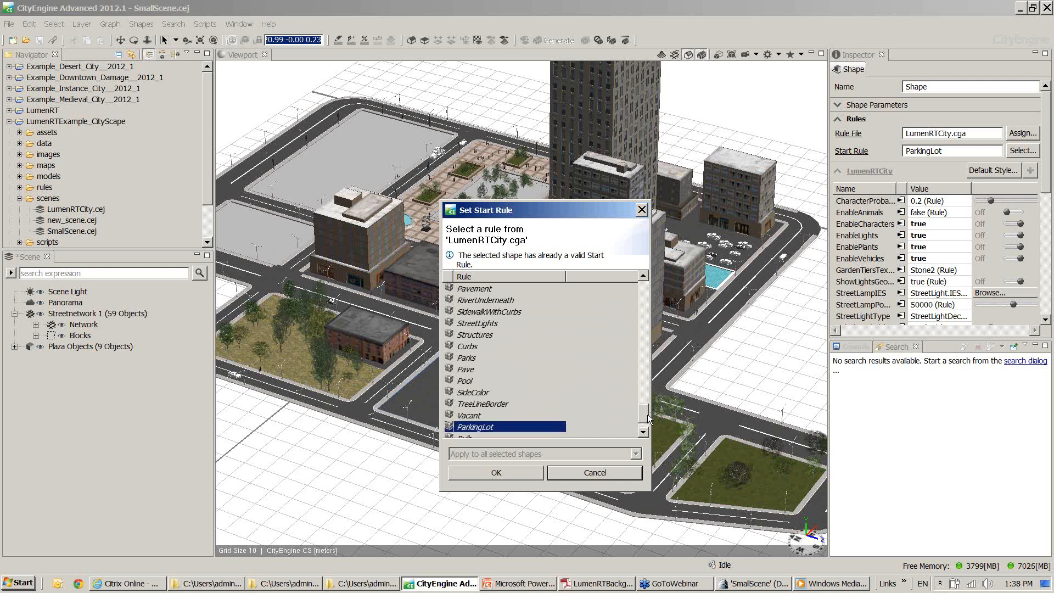
{"action": "left_click", "coordinate": [487, 406]}
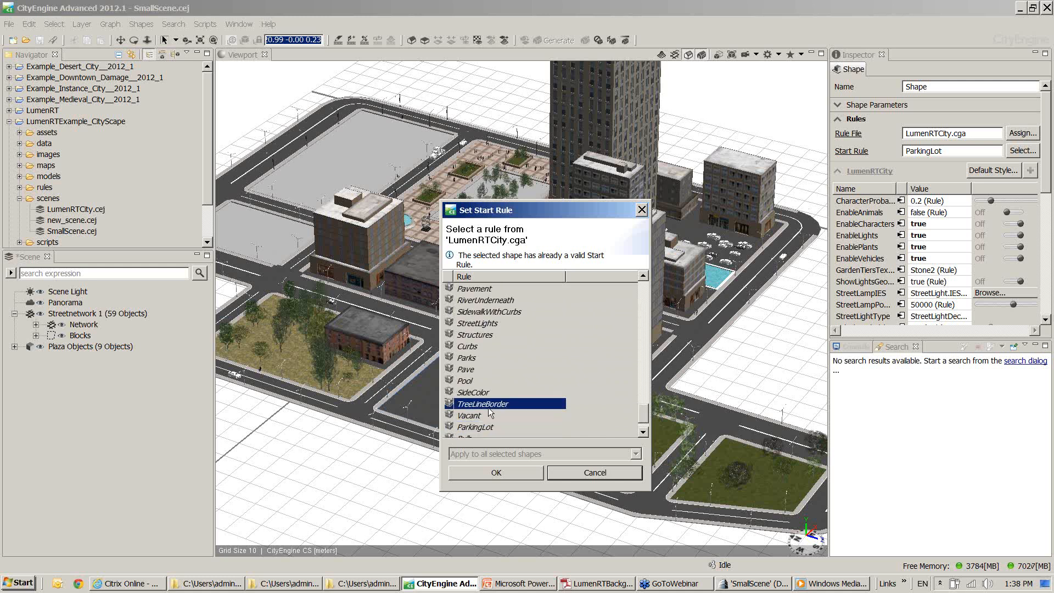
{"action": "left_click", "coordinate": [490, 473]}
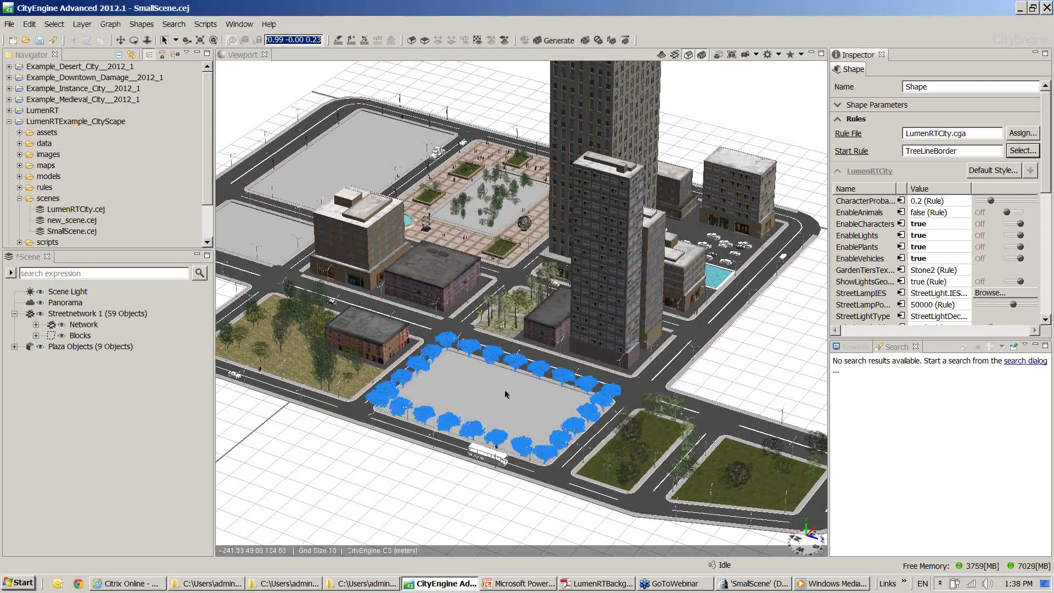
Change the selected lot's start rule to TropicalPark
{"action": "left_click", "coordinate": [1024, 151]}
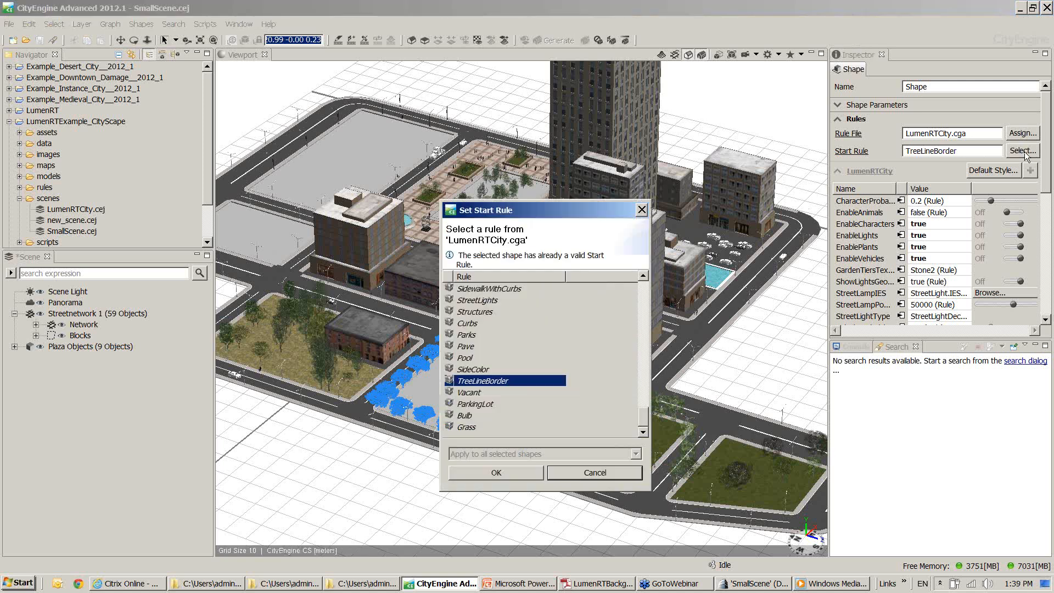
{"action": "left_click", "coordinate": [644, 276]}
{"action": "left_click", "coordinate": [643, 276]}
{"action": "left_click", "coordinate": [644, 276]}
{"action": "left_click", "coordinate": [644, 276]}
{"action": "left_click", "coordinate": [644, 276]}
{"action": "left_click", "coordinate": [644, 276]}
{"action": "left_click", "coordinate": [644, 276]}
{"action": "left_click", "coordinate": [644, 276]}
{"action": "left_click", "coordinate": [644, 276]}
{"action": "left_click", "coordinate": [643, 276]}
{"action": "left_click", "coordinate": [644, 276]}
{"action": "left_click", "coordinate": [476, 358]}
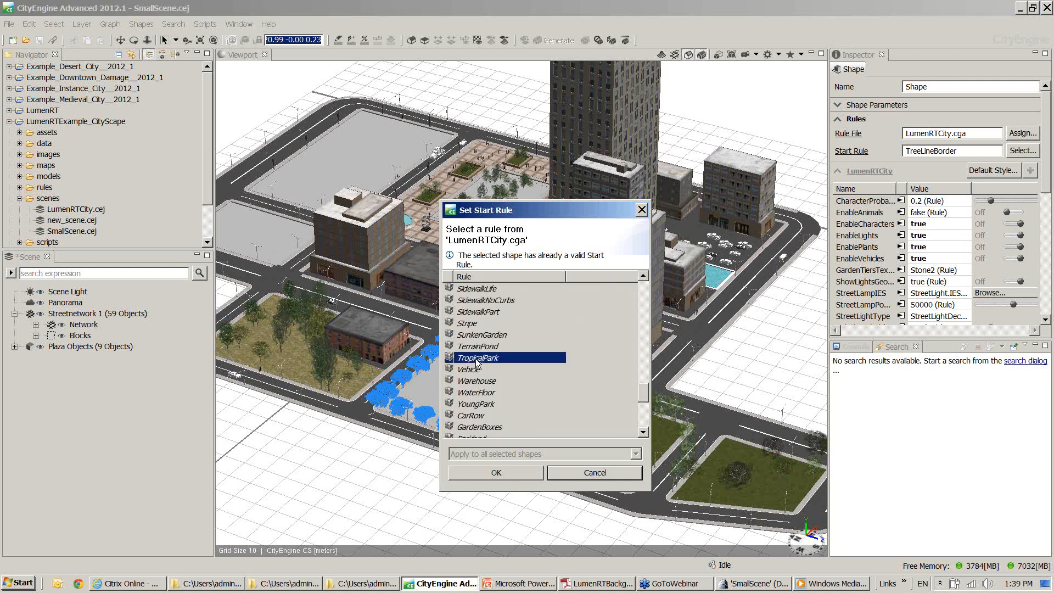
{"action": "left_click", "coordinate": [494, 467]}
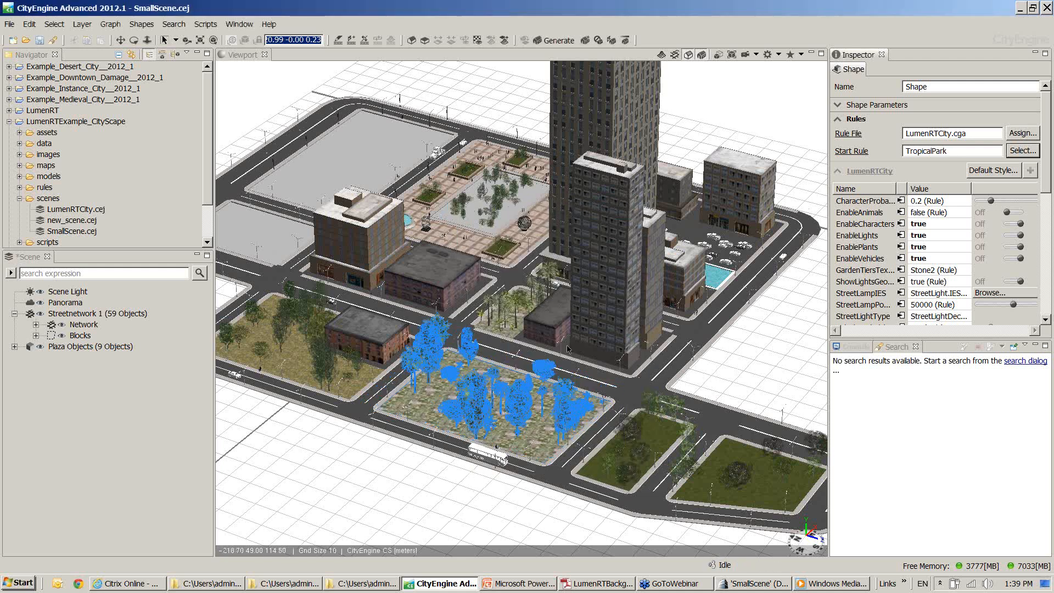
Regenerate the tropical park repeatedly with new random seeds to vary its tree arrangement
{"action": "key", "text": "ctrl+alt+g"}
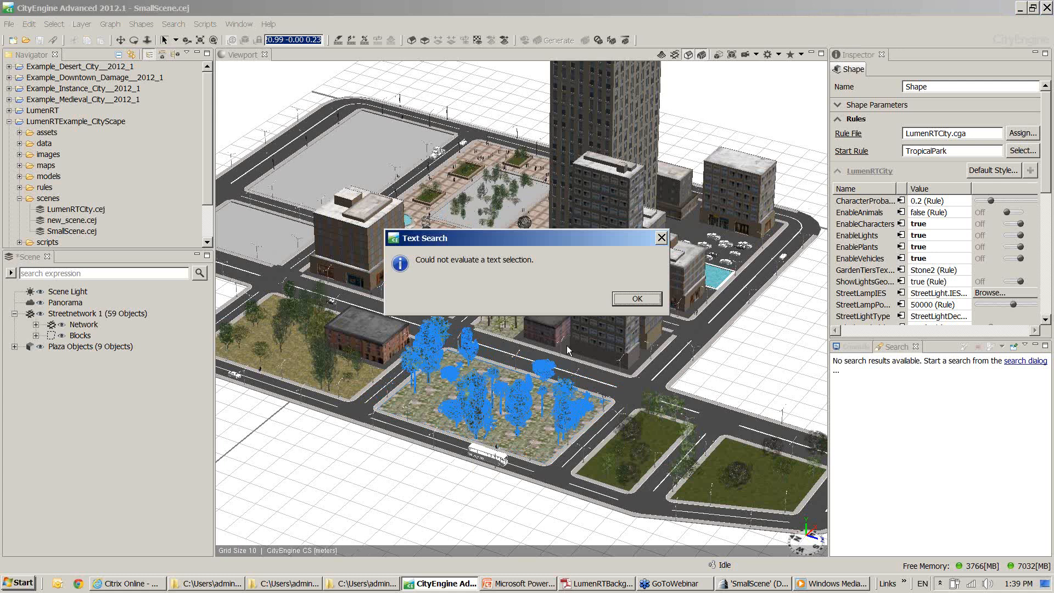
{"action": "left_click", "coordinate": [632, 299]}
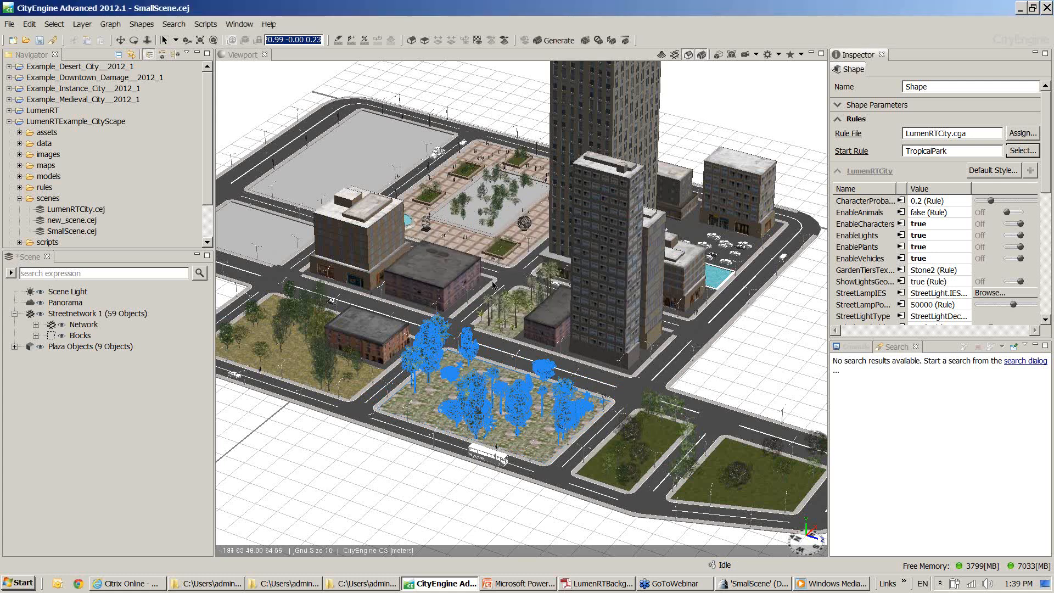
{"action": "key", "text": "ctrl+g"}
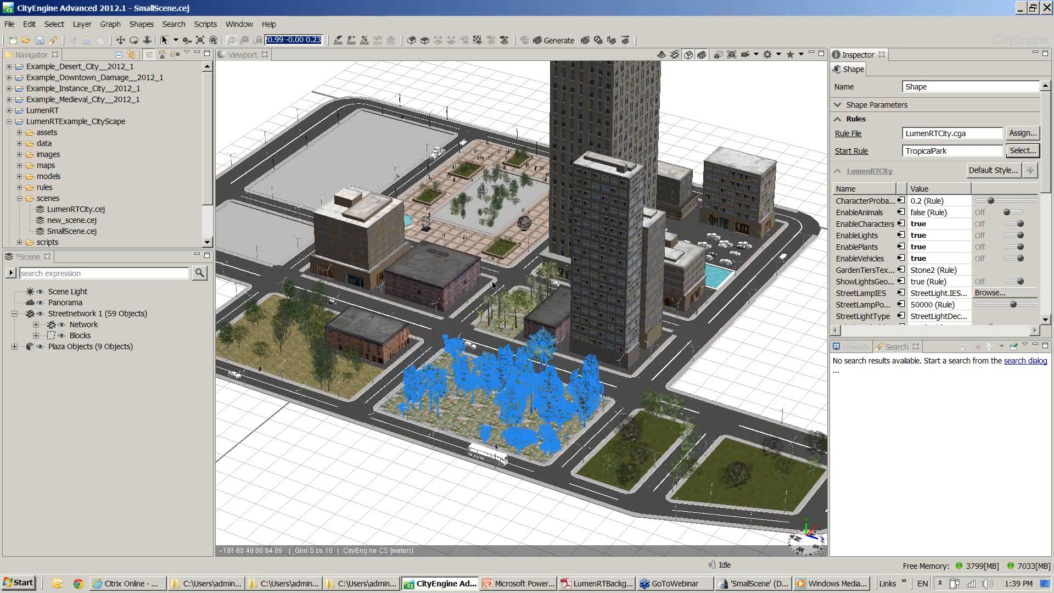
{"action": "key", "text": "ctrl+shift+g"}
{"action": "key", "text": "ctrl+shift+g"}
{"action": "key", "text": "ctrl+shift+g"}
{"action": "key", "text": "ctrl+shift+g"}
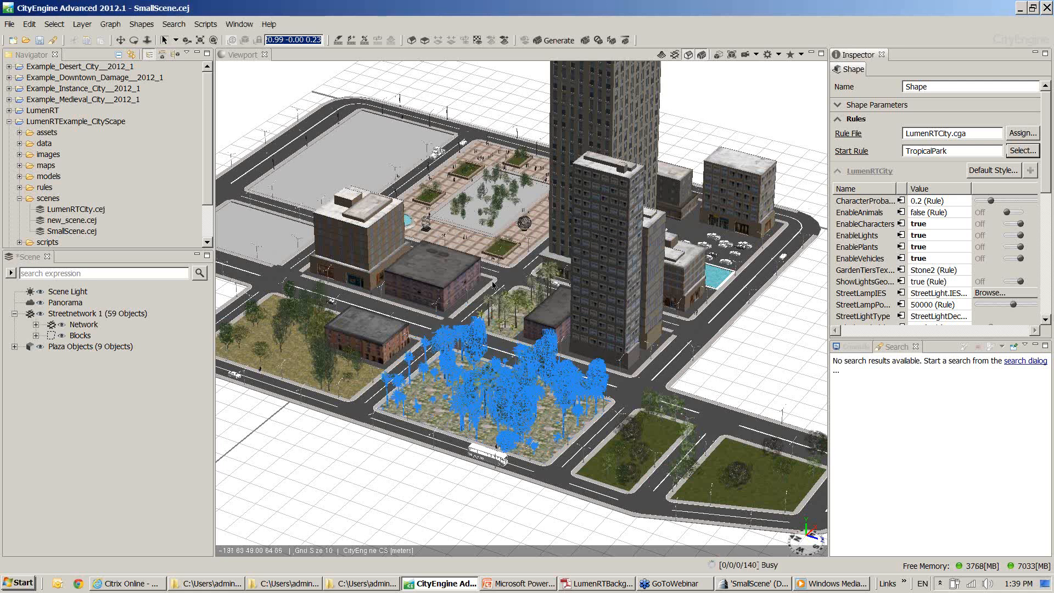
{"action": "key", "text": "ctrl+shift+g"}
{"action": "key", "text": "ctrl+shift+g"}
{"action": "key", "text": "ctrl+shift+g"}
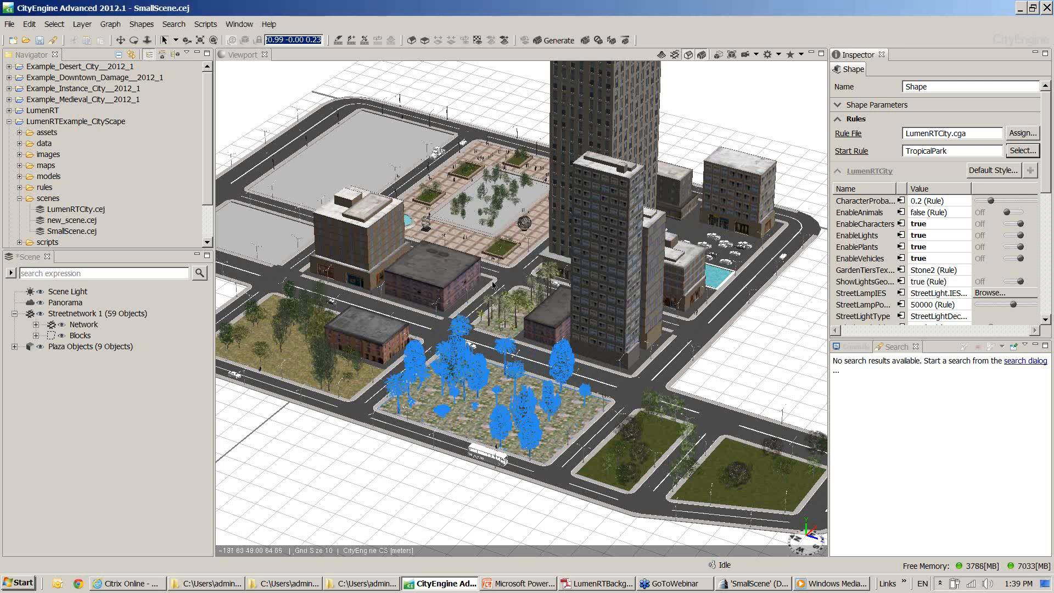
{"action": "key", "text": "ctrl+shift+g"}
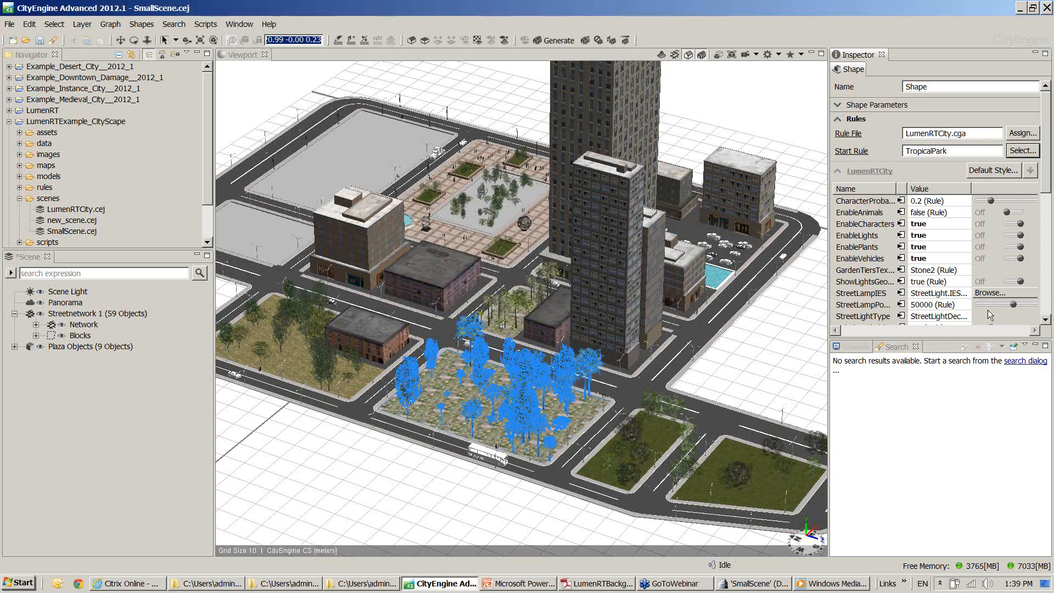
Change the selected lot's start rule to ParkingGarage
{"action": "left_click", "coordinate": [1022, 151]}
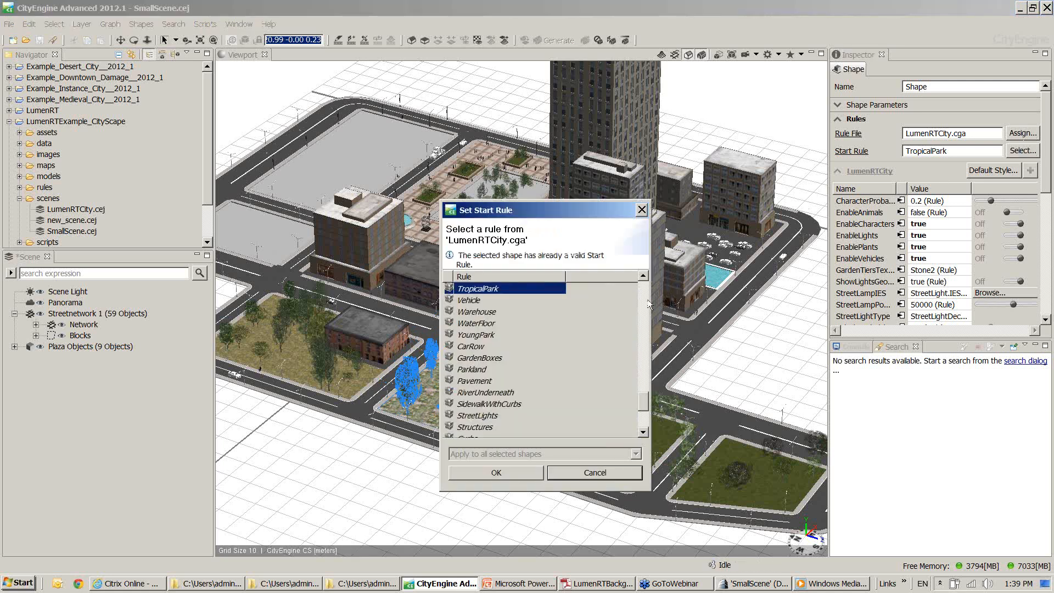
{"action": "left_click_drag", "start_coordinate": [642, 405], "coordinate": [655, 323]}
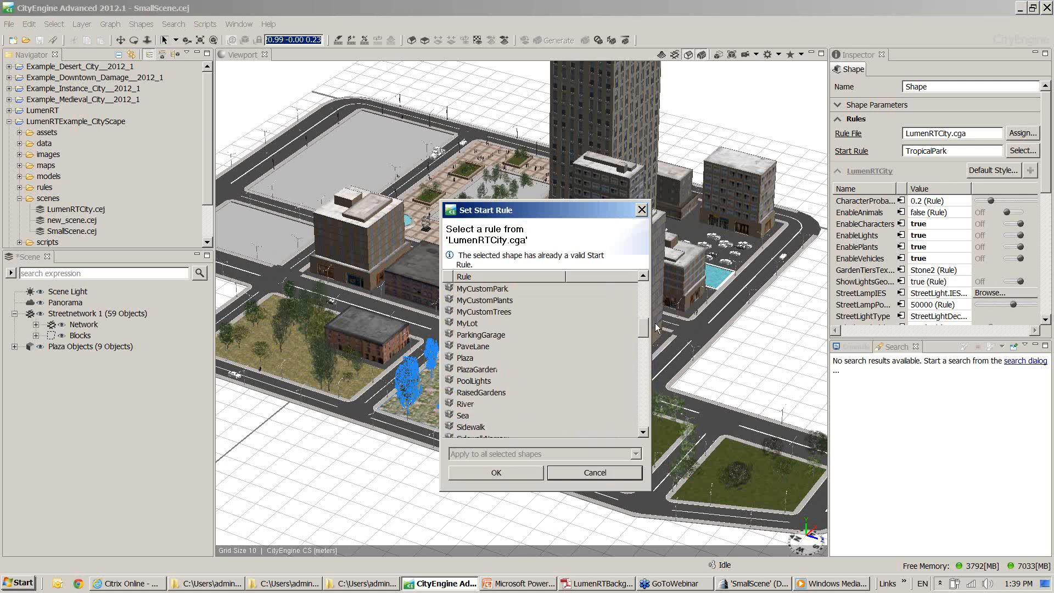
{"action": "left_click", "coordinate": [488, 336]}
{"action": "left_click", "coordinate": [484, 472]}
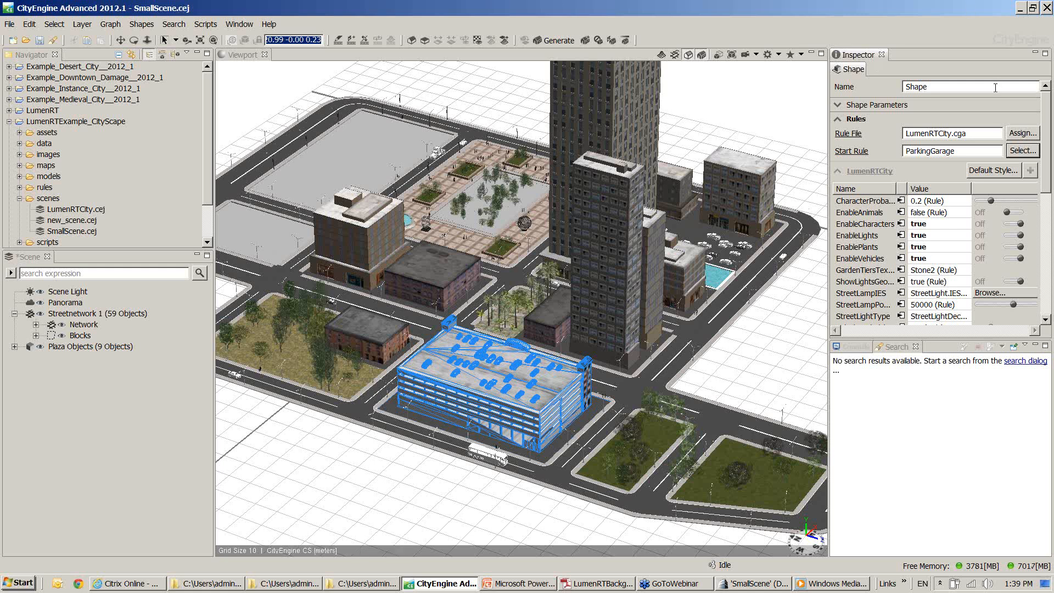
Set the selected lot's start rule to PinePark, clear the selection to view the trees, and reselect the lot
{"action": "left_click", "coordinate": [1009, 151]}
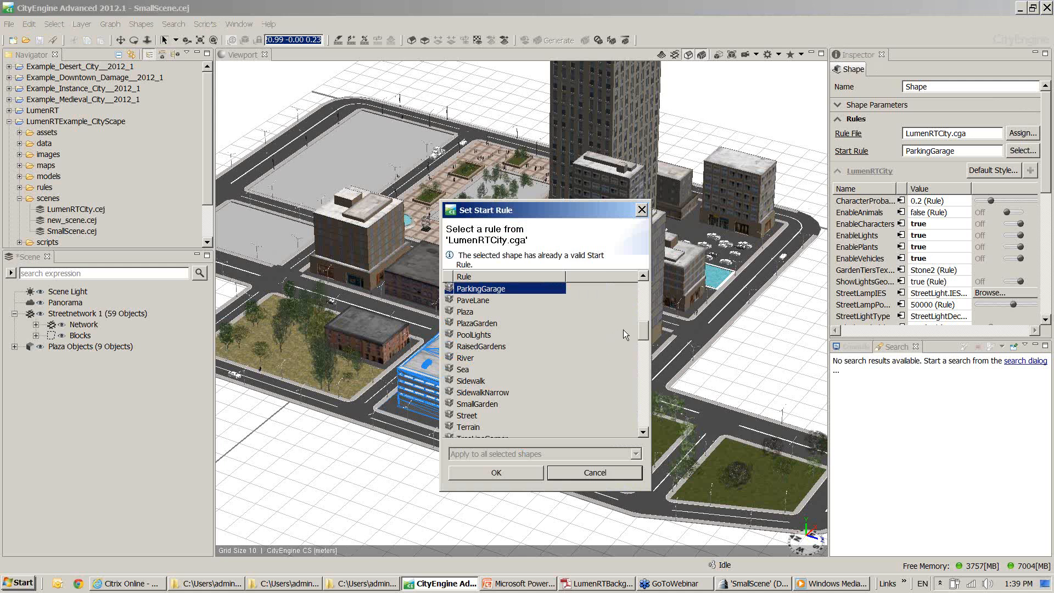
{"action": "left_click_drag", "start_coordinate": [638, 327], "coordinate": [636, 371]}
{"action": "left_click", "coordinate": [476, 314]}
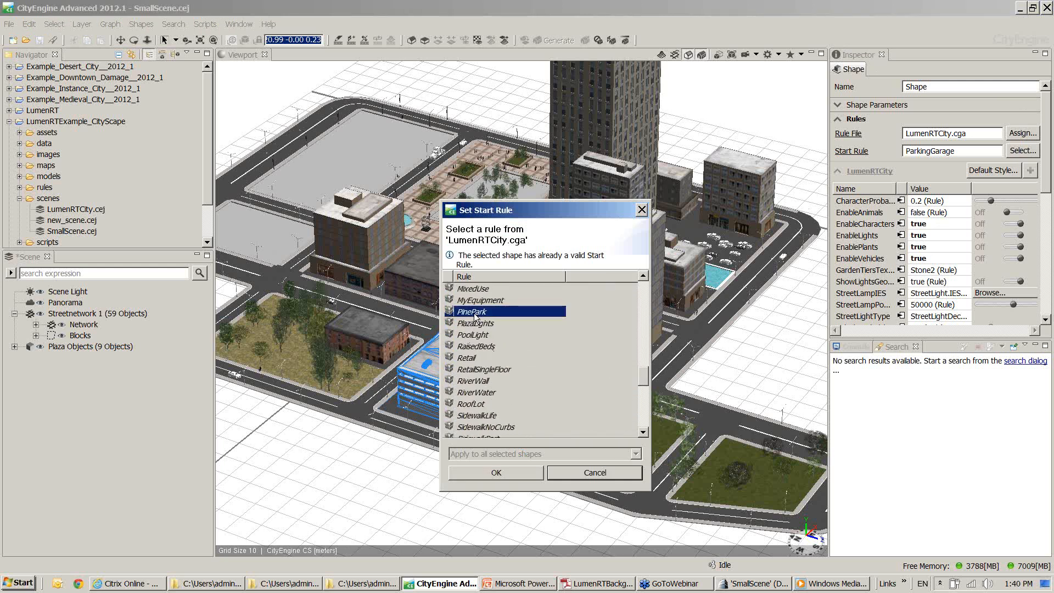
{"action": "left_click", "coordinate": [469, 473]}
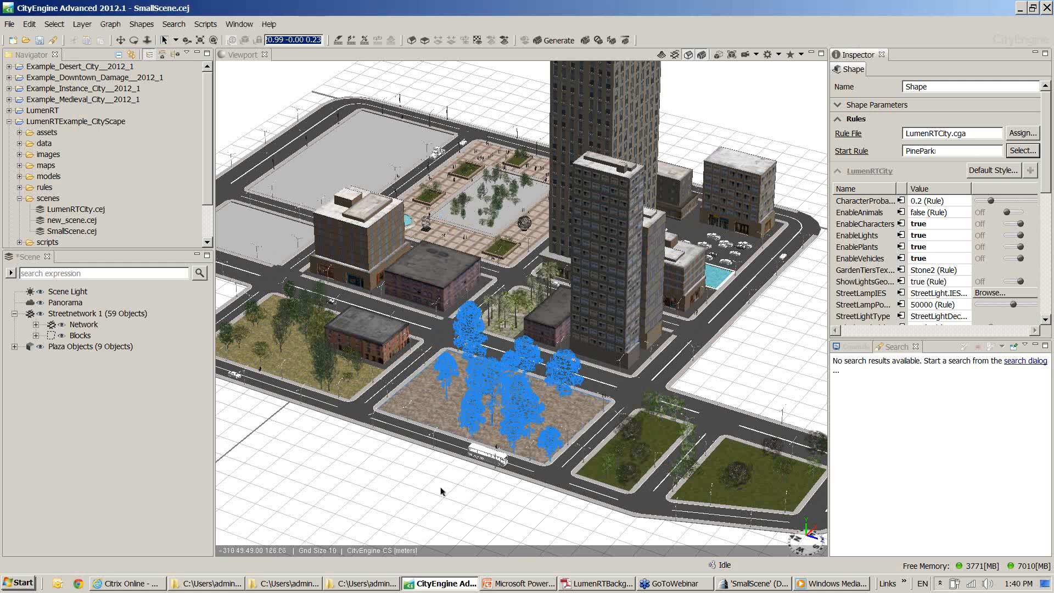
{"action": "left_click", "coordinate": [379, 505]}
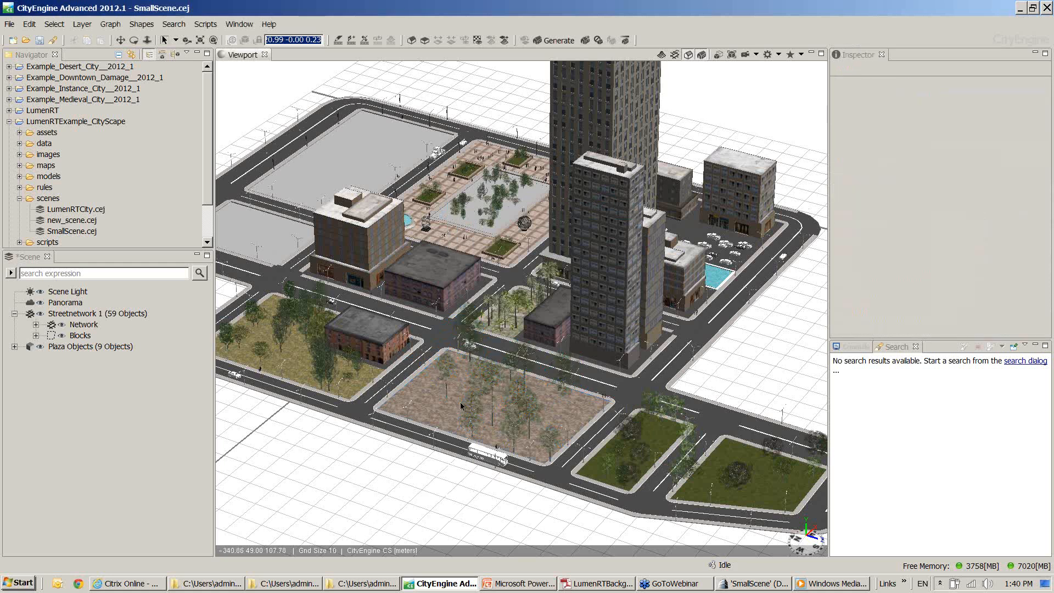
{"action": "left_click", "coordinate": [454, 364]}
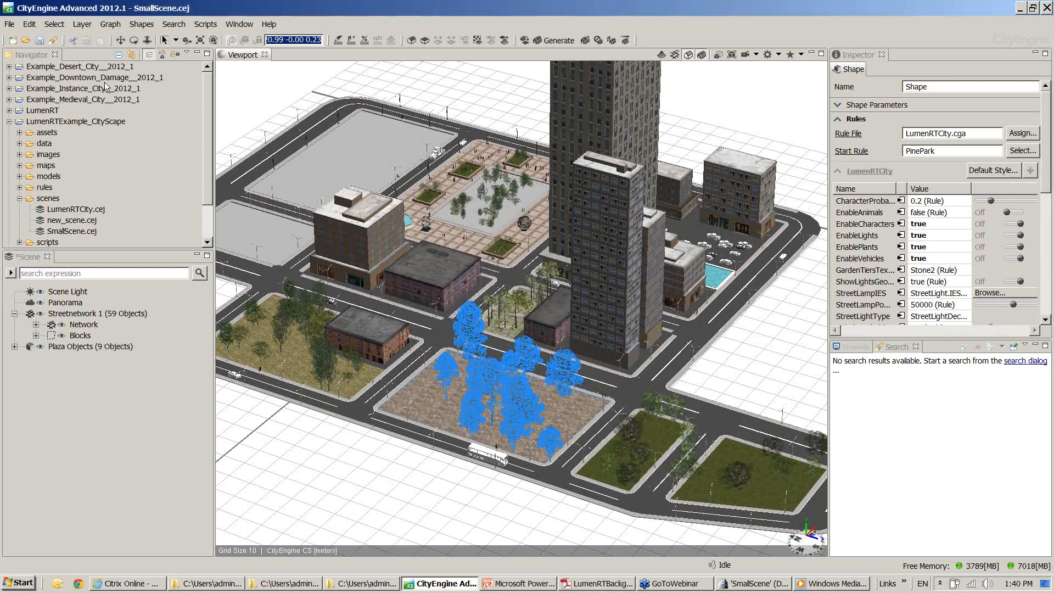
Launch the LumenRT export for the scene, keeping the Blue Sky sky and setting the horizon to Canyon
{"action": "left_click", "coordinate": [206, 25]}
{"action": "left_click", "coordinate": [241, 40]}
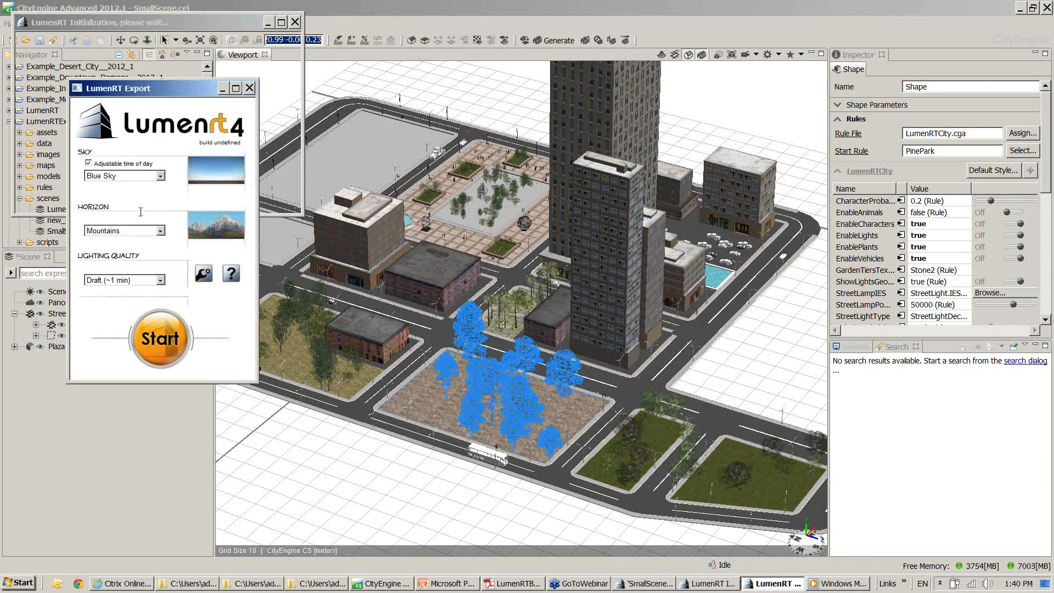
{"action": "left_click", "coordinate": [159, 176]}
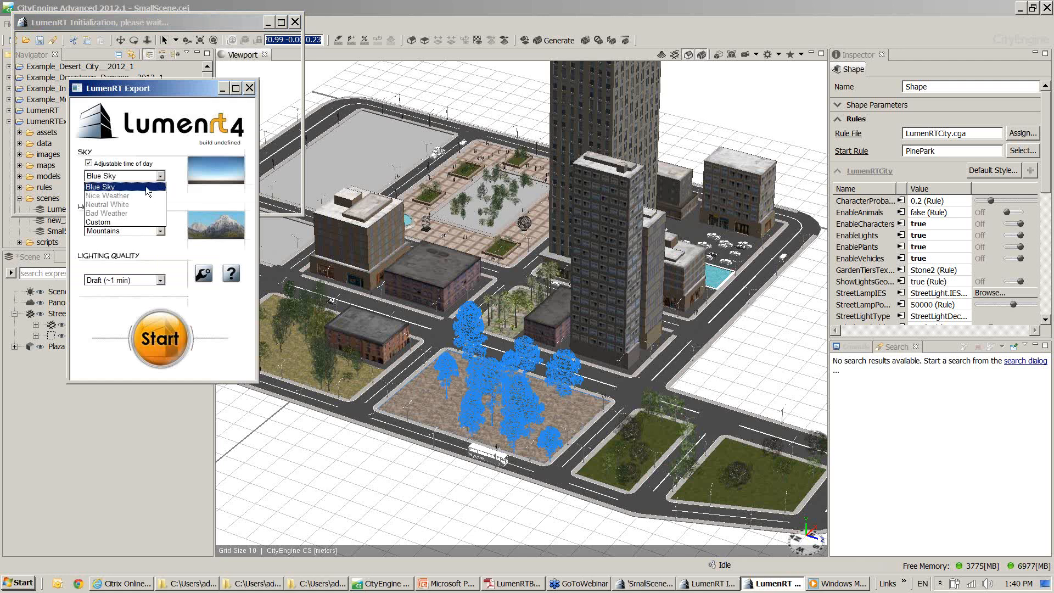
{"action": "left_click", "coordinate": [125, 186]}
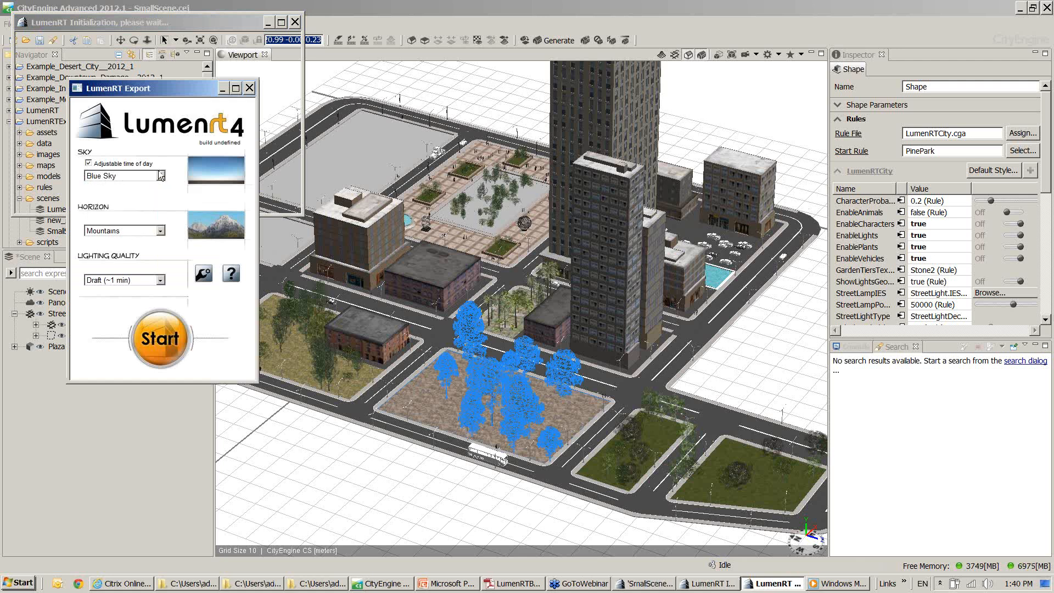
{"action": "left_click", "coordinate": [160, 230]}
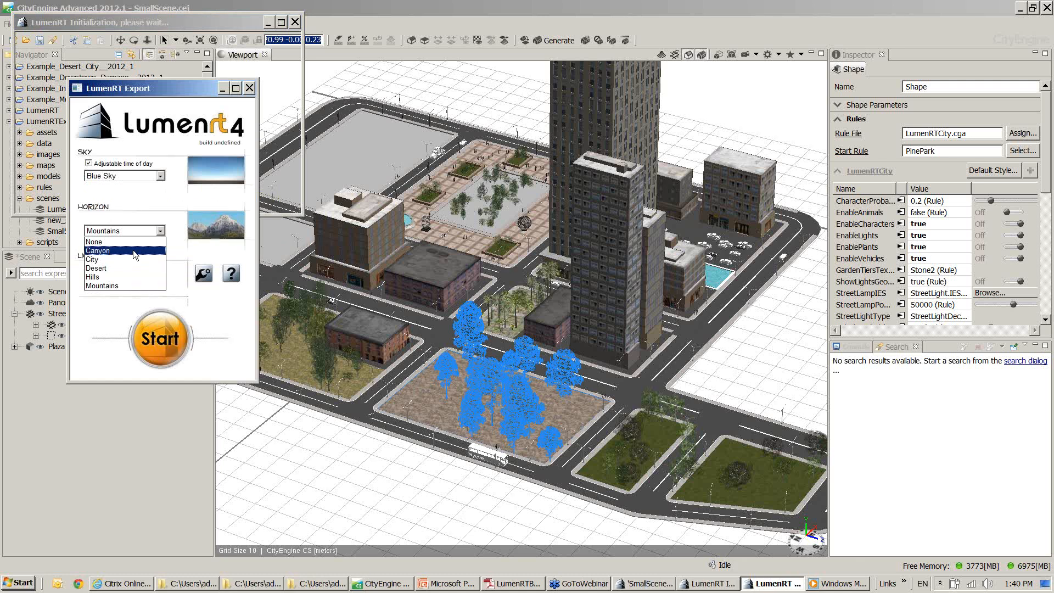
{"action": "left_click", "coordinate": [133, 249]}
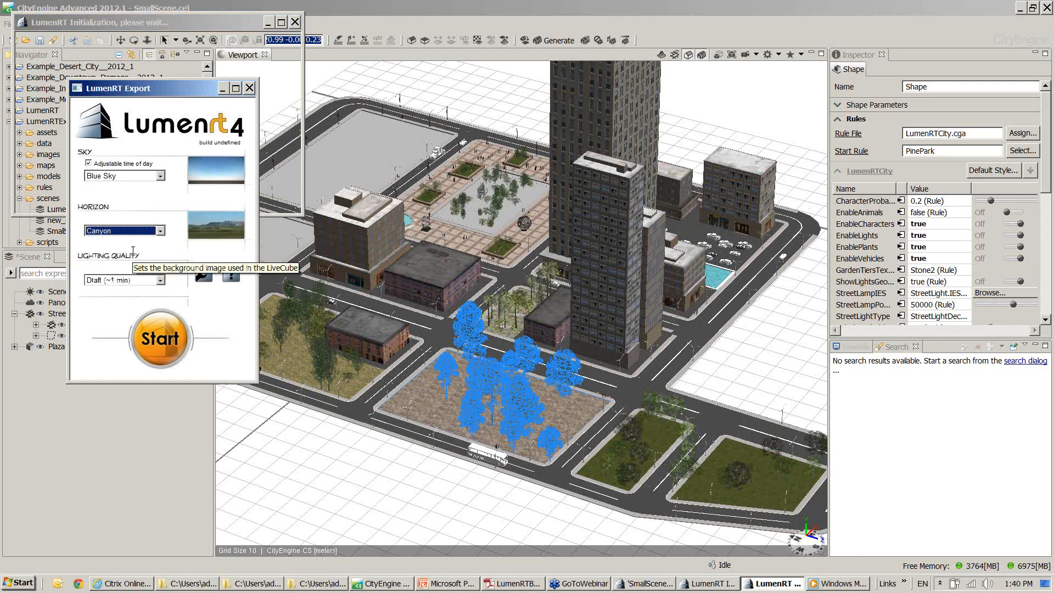
Start the export with Draft (~1 min) lighting quality and bring the exported SmallScene window in LumenRT to the front
{"action": "left_click", "coordinate": [160, 279]}
{"action": "left_click", "coordinate": [160, 282]}
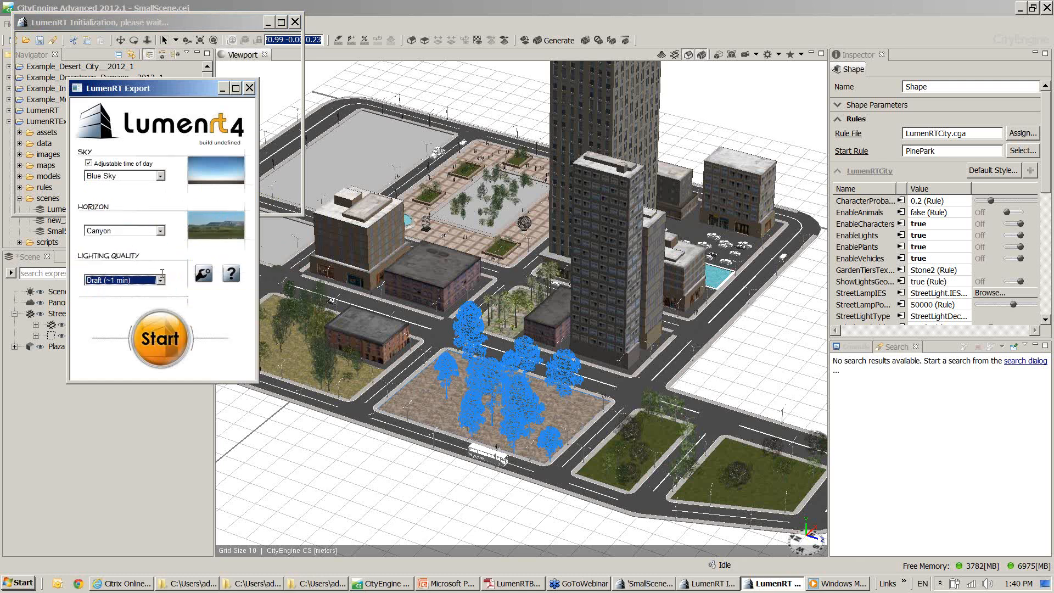
{"action": "left_click", "coordinate": [169, 259]}
{"action": "left_click", "coordinate": [163, 325]}
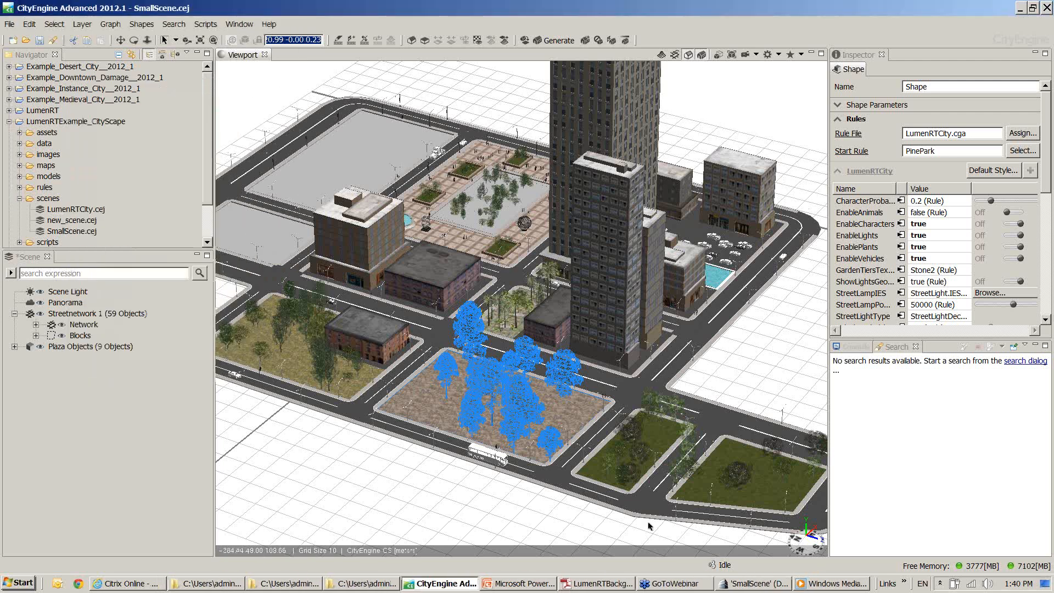
{"action": "left_click", "coordinate": [765, 583]}
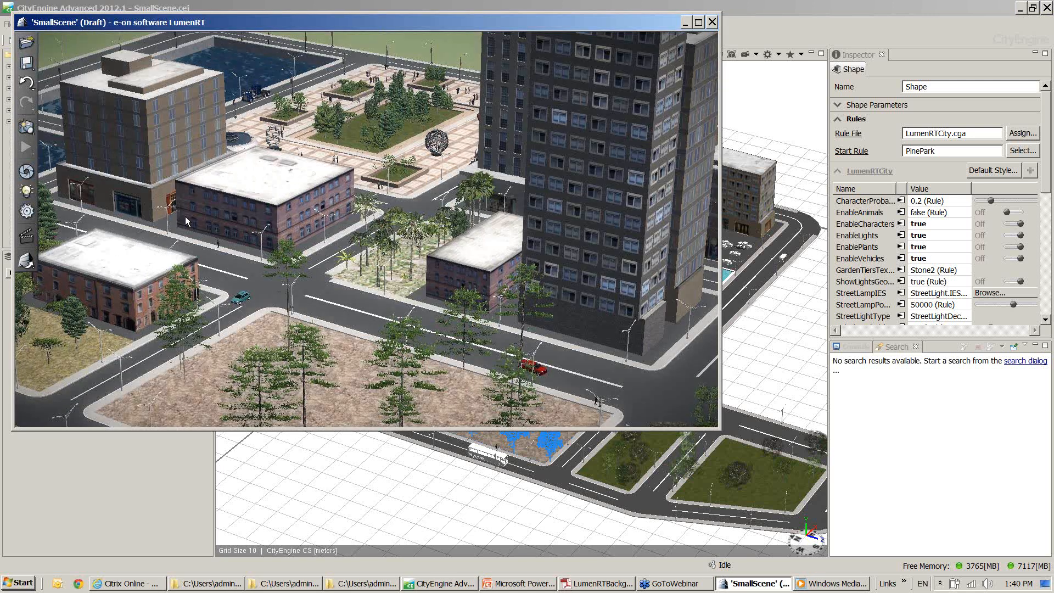
Raise LumenRT's display quality mode to about four fifths of its range and minimize CityEngine so only the LumenRT window remains
{"action": "left_click", "coordinate": [29, 217]}
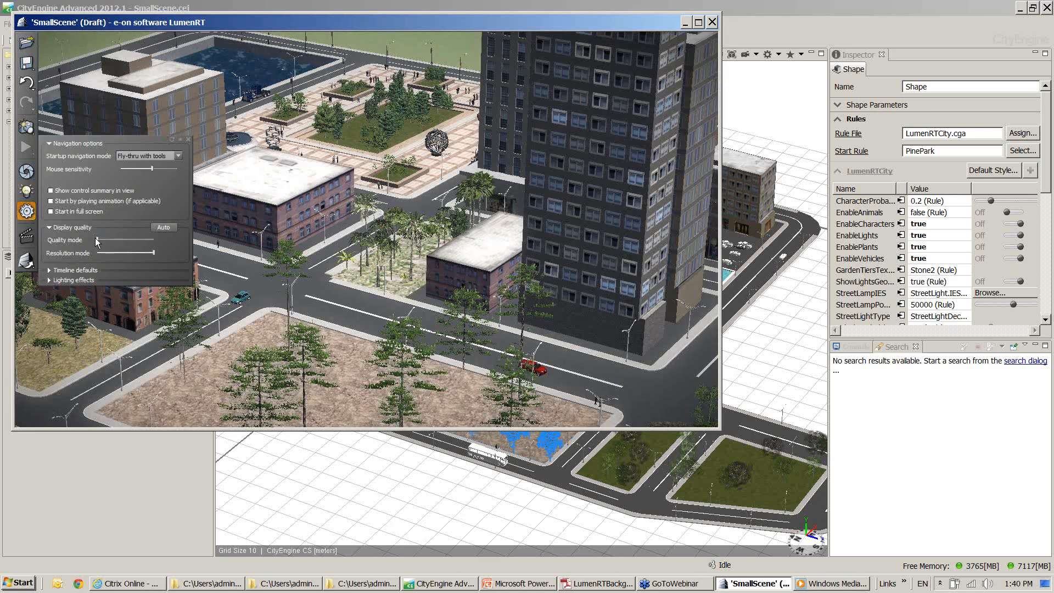
{"action": "left_click_drag", "start_coordinate": [101, 240], "coordinate": [141, 239]}
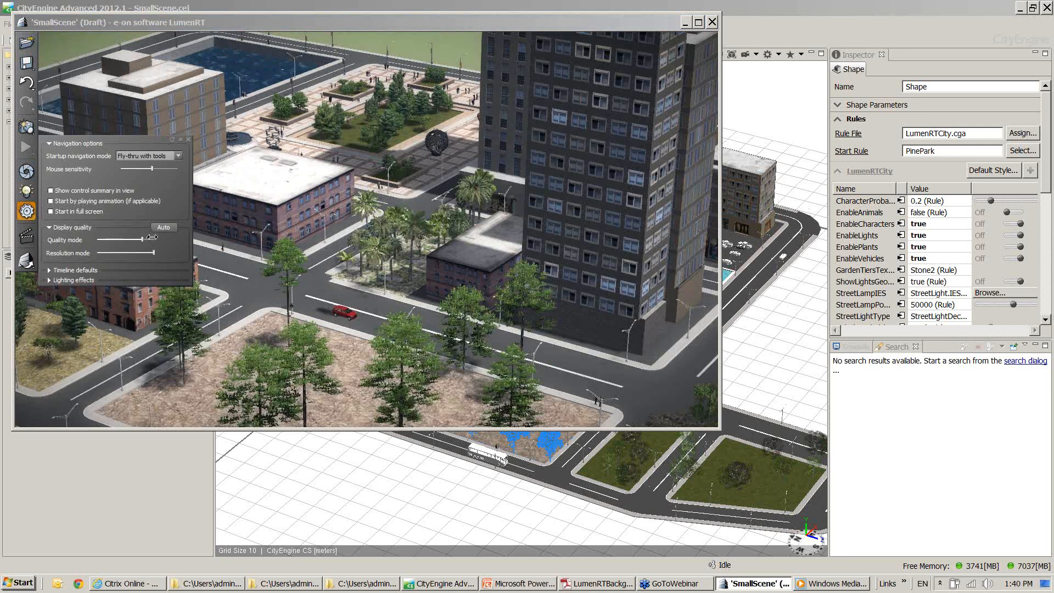
{"action": "left_click", "coordinate": [1020, 8]}
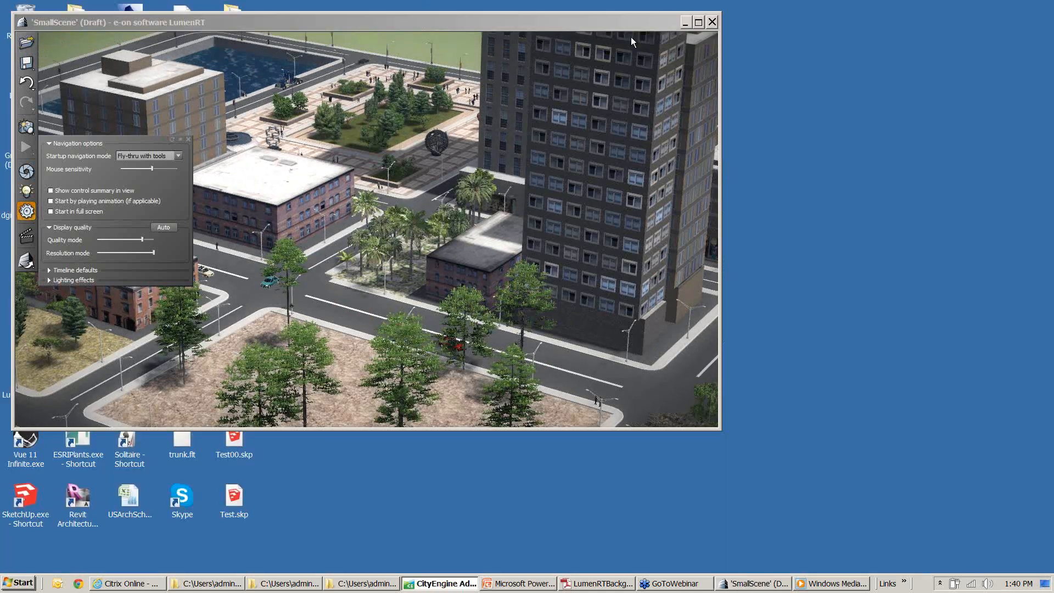
{"action": "left_click_drag", "start_coordinate": [577, 21], "coordinate": [674, 44]}
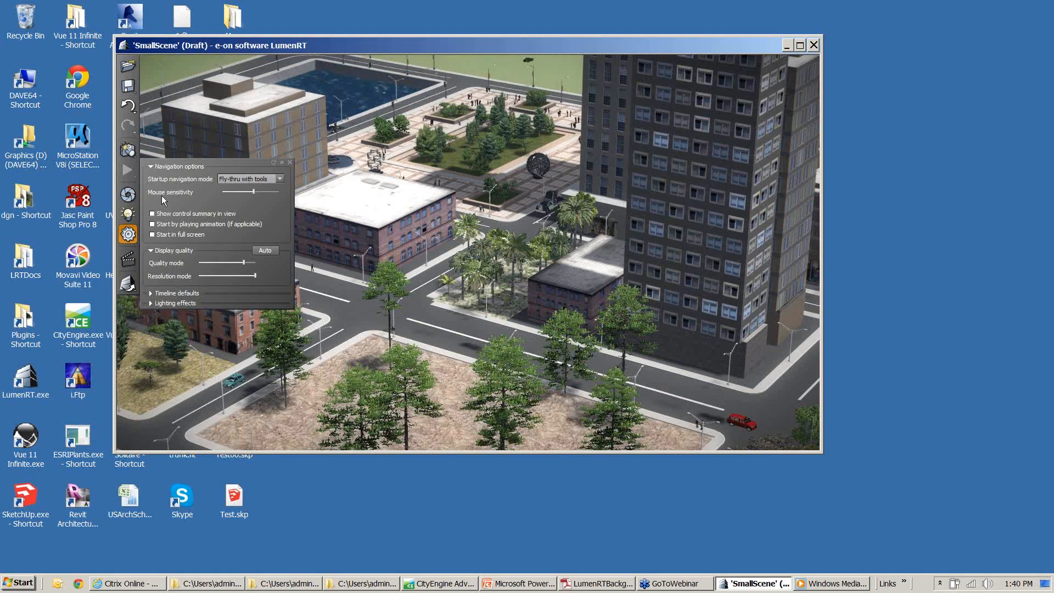
{"action": "left_click", "coordinate": [125, 236]}
{"action": "left_click", "coordinate": [126, 235]}
Examine the palm park and the street crossing at the plaza corner from above and up close
{"action": "middle_click_drag", "start_coordinate": [468, 253], "coordinate": [457, 267]}
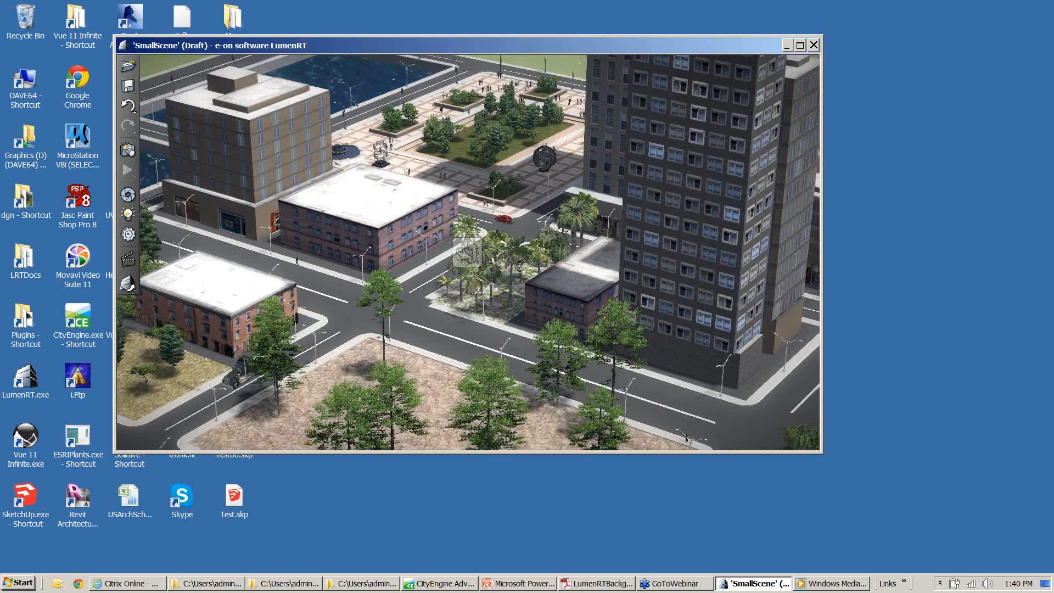
{"action": "scroll", "coordinate": [468, 252], "scroll_direction": "up", "scroll_amount": 5}
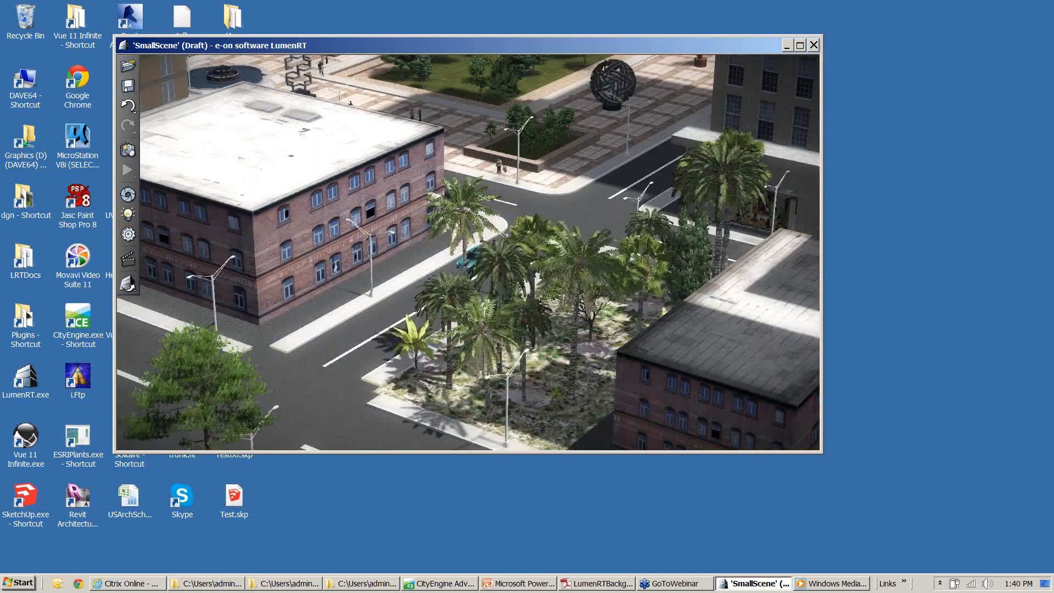
{"action": "middle_click_drag", "start_coordinate": [468, 252], "coordinate": [463, 282]}
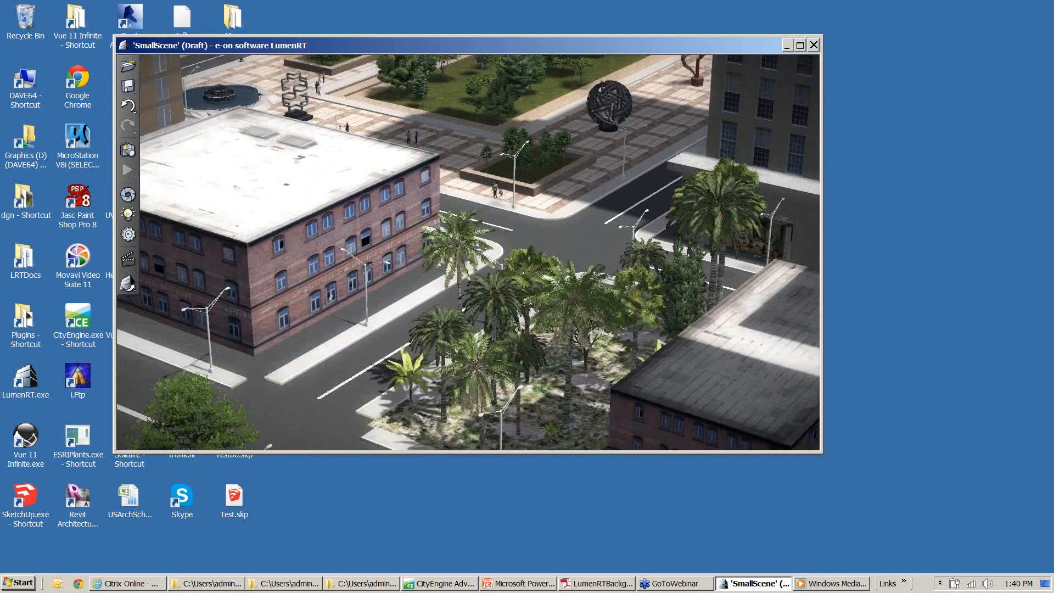
{"action": "scroll", "coordinate": [468, 253], "scroll_direction": "down", "scroll_amount": 3}
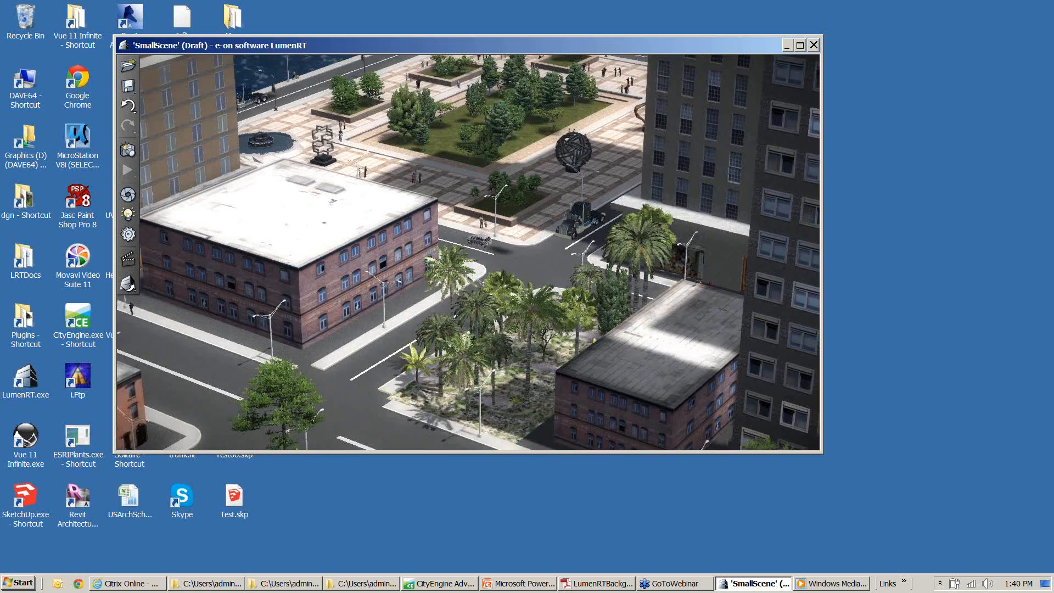
{"action": "scroll", "coordinate": [468, 253], "scroll_direction": "up", "scroll_amount": 3}
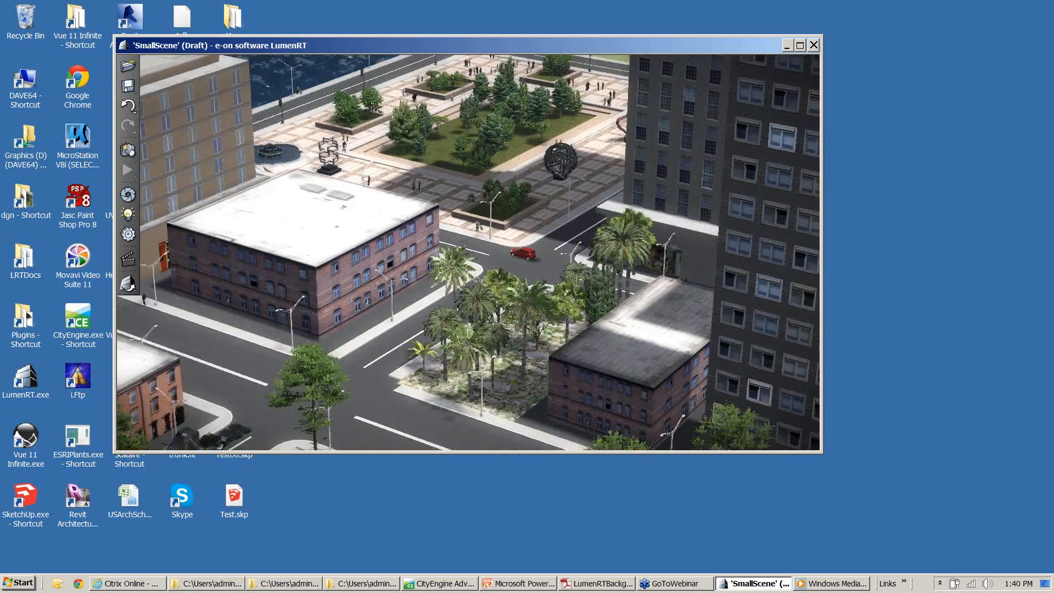
{"action": "scroll", "coordinate": [468, 253], "scroll_direction": "up", "scroll_amount": 5}
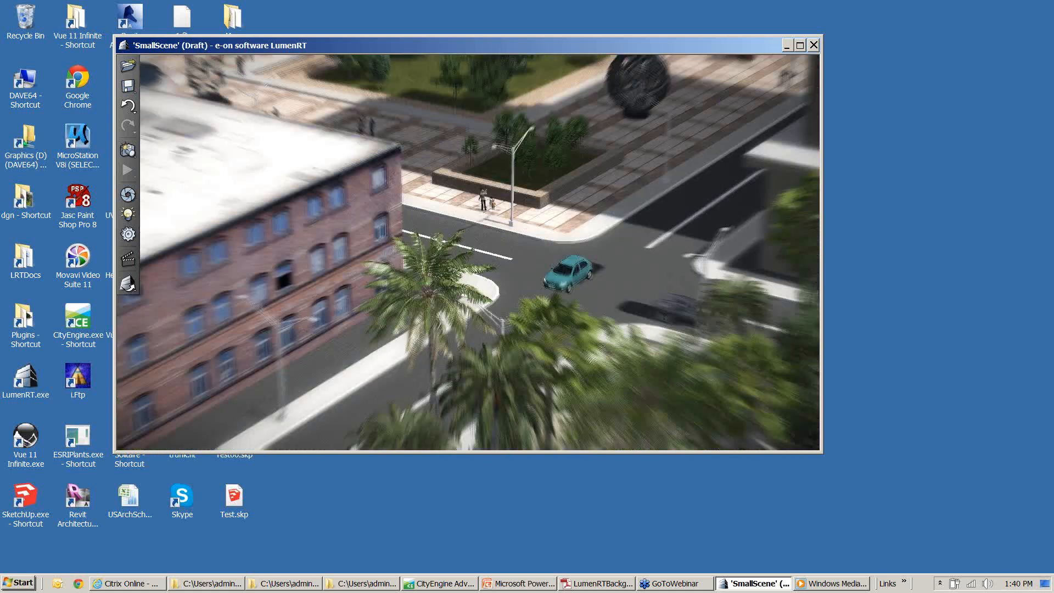
{"action": "scroll", "coordinate": [468, 252], "scroll_direction": "up", "scroll_amount": 5}
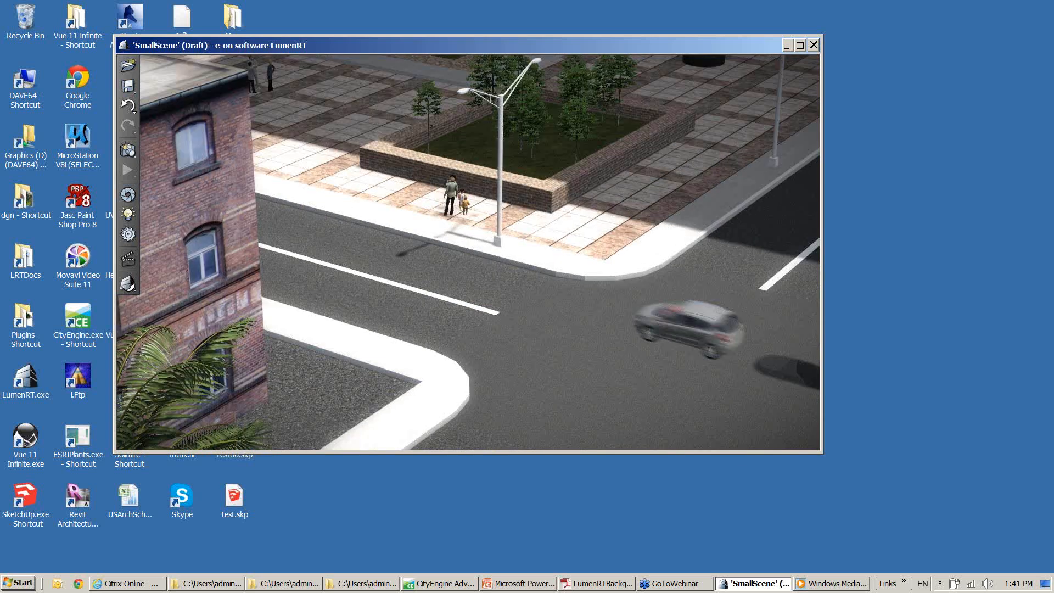
{"action": "scroll", "coordinate": [468, 252], "scroll_direction": "down", "scroll_amount": 5}
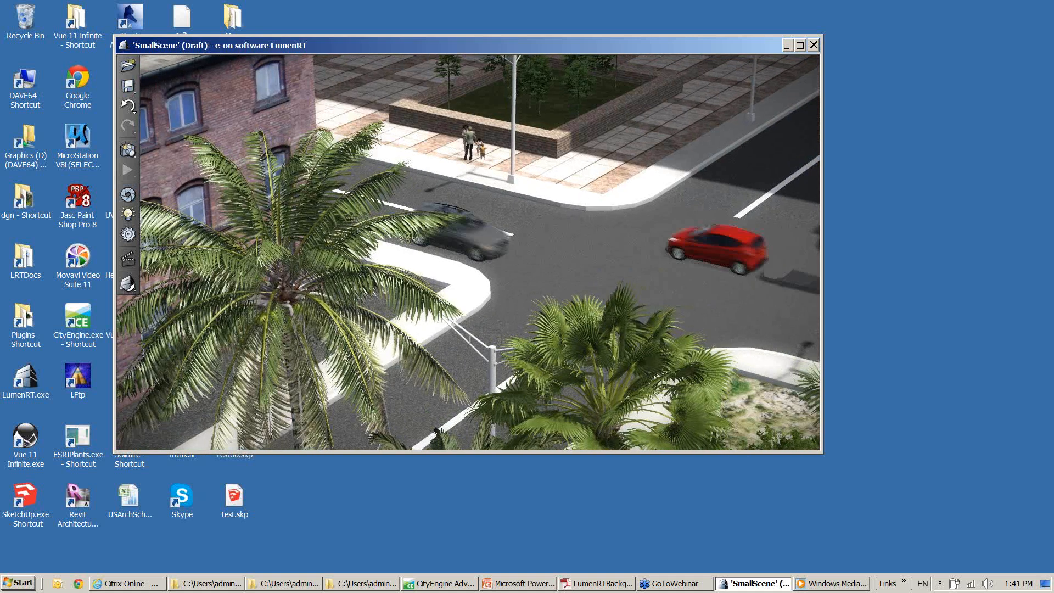
{"action": "scroll", "coordinate": [468, 253], "scroll_direction": "up", "scroll_amount": 5}
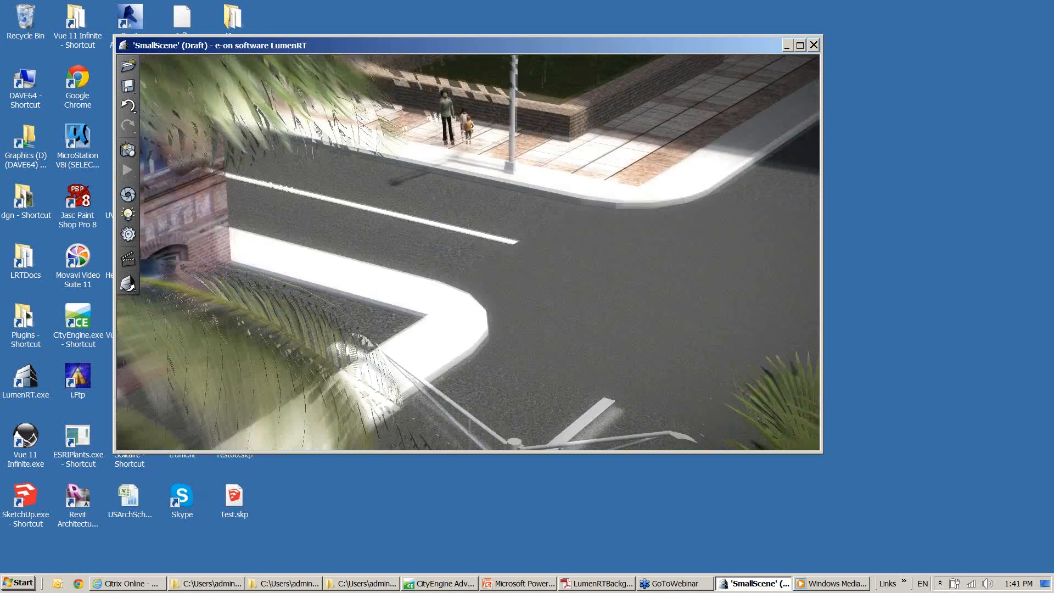
Walk at street level across the road into the plaza, up to the group of three people near the trees
{"action": "key", "text": "Up"}
{"action": "key", "text": "space"}
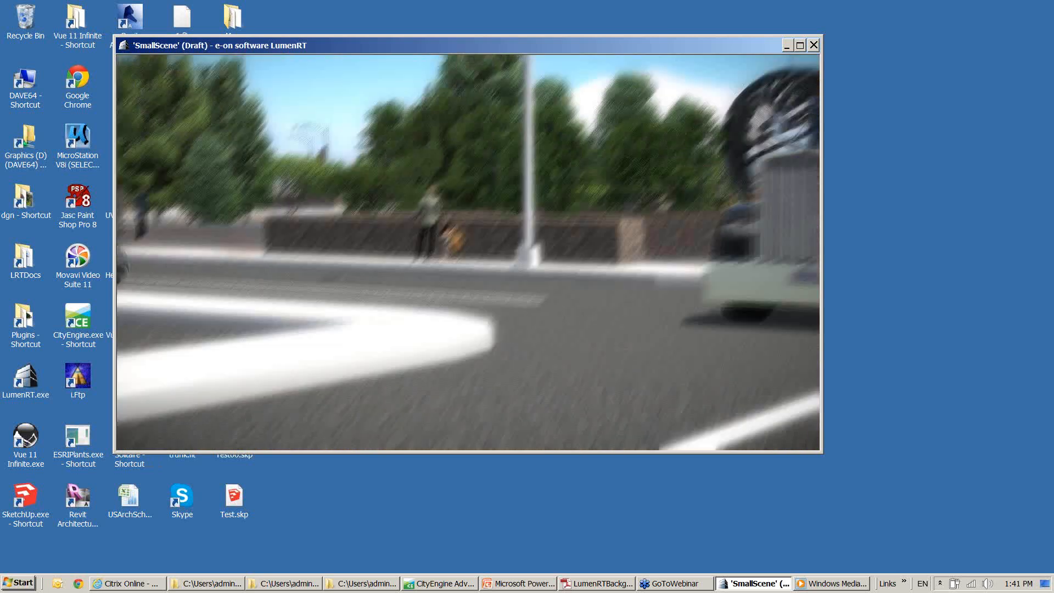
{"action": "key", "text": "Up"}
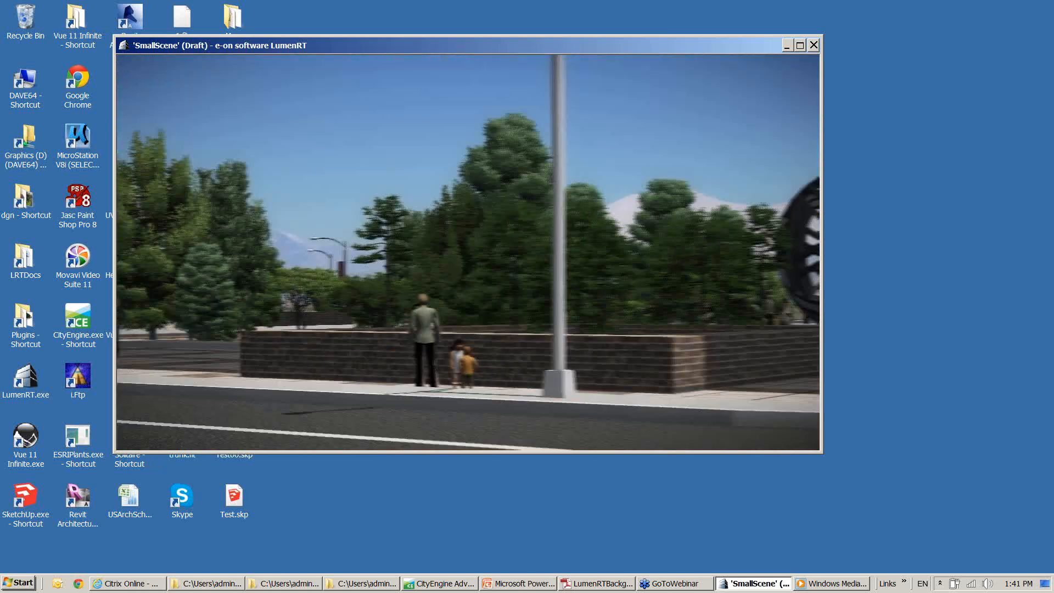
{"action": "key", "text": "Up"}
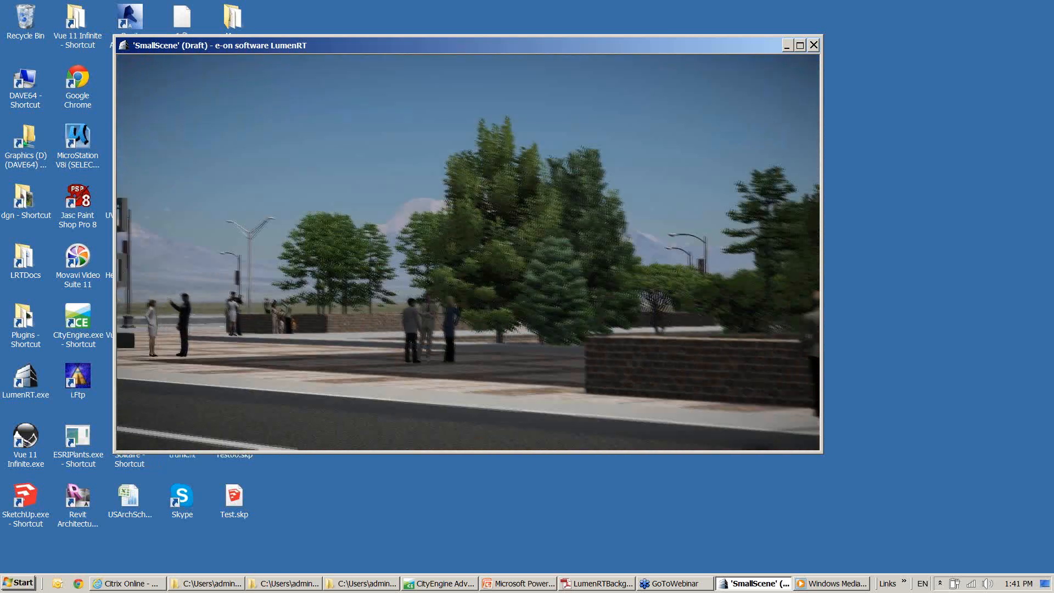
{"action": "key", "text": "Up"}
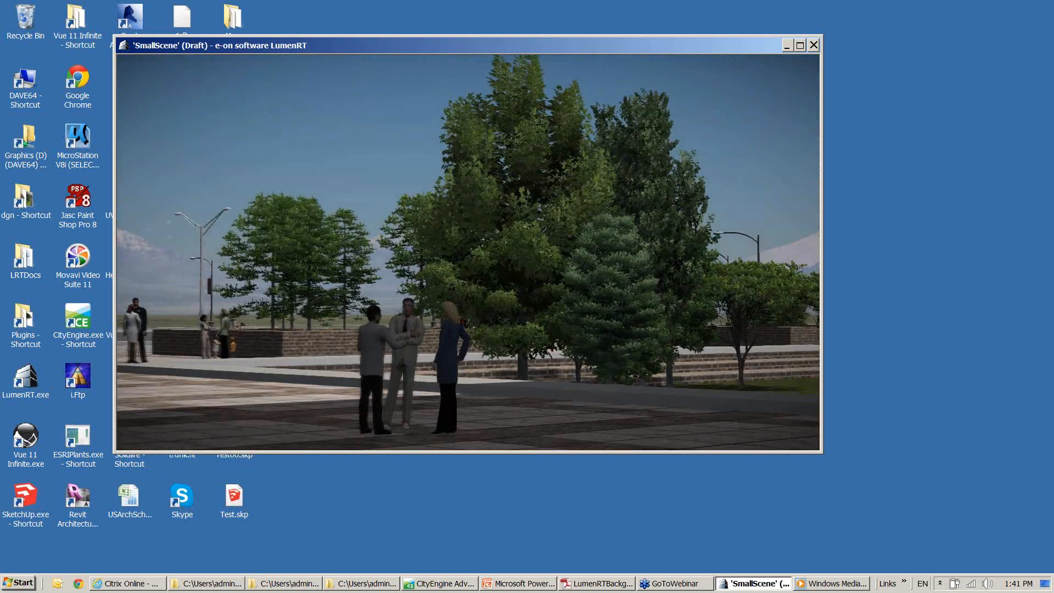
{"action": "key", "text": "Up"}
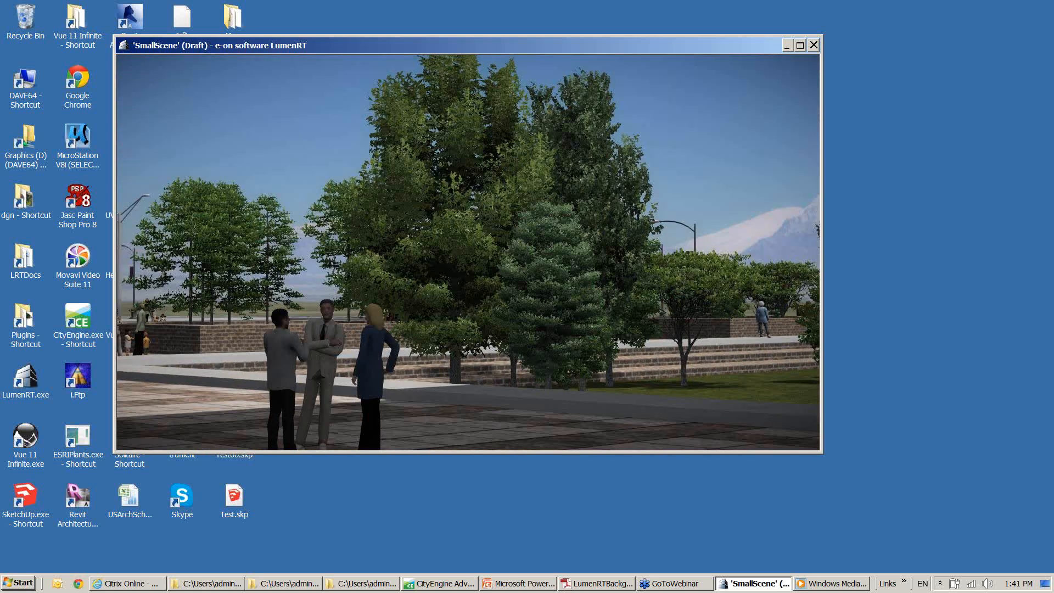
Fly up from the people in the plaza and look over the trees, paving and waterfront from above
{"action": "key", "text": "f"}
{"action": "left_click_drag", "start_coordinate": [468, 253], "coordinate": [455, 290]}
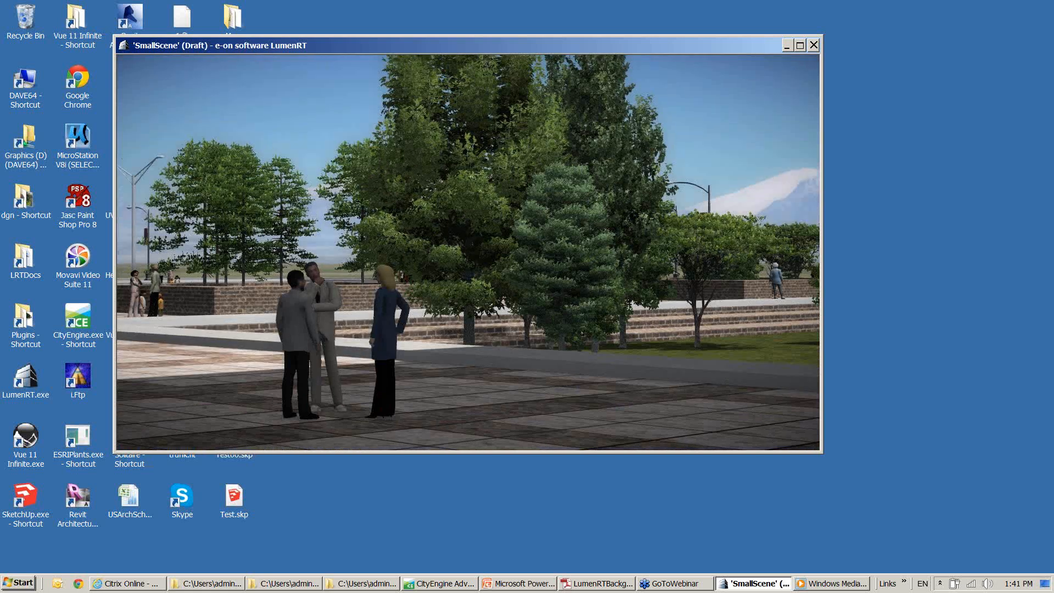
{"action": "middle_click_drag", "start_coordinate": [385, 208], "coordinate": [364, 384]}
{"action": "left_click_drag", "start_coordinate": [365, 385], "coordinate": [433, 208]}
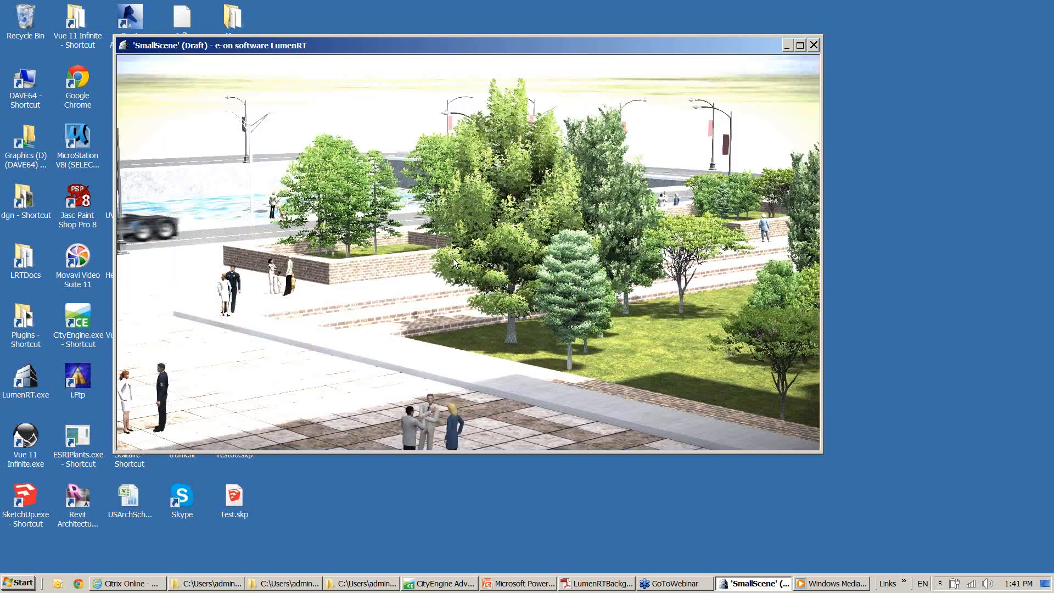
{"action": "scroll", "coordinate": [447, 249], "scroll_direction": "down", "scroll_amount": 2}
{"action": "scroll", "coordinate": [448, 248], "scroll_direction": "down", "scroll_amount": 5}
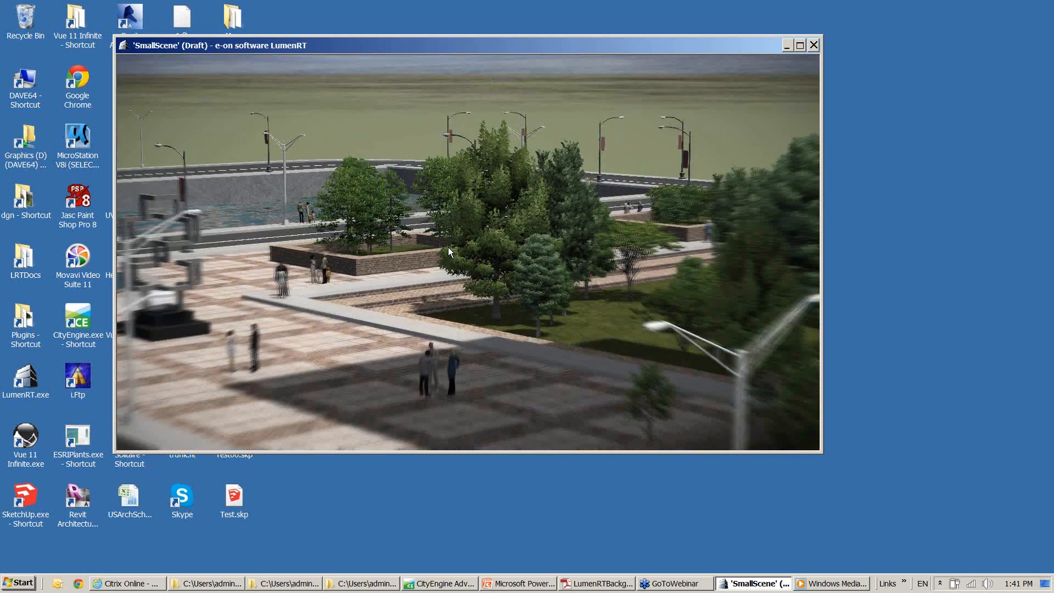
{"action": "middle_click_drag", "start_coordinate": [450, 241], "coordinate": [313, 294]}
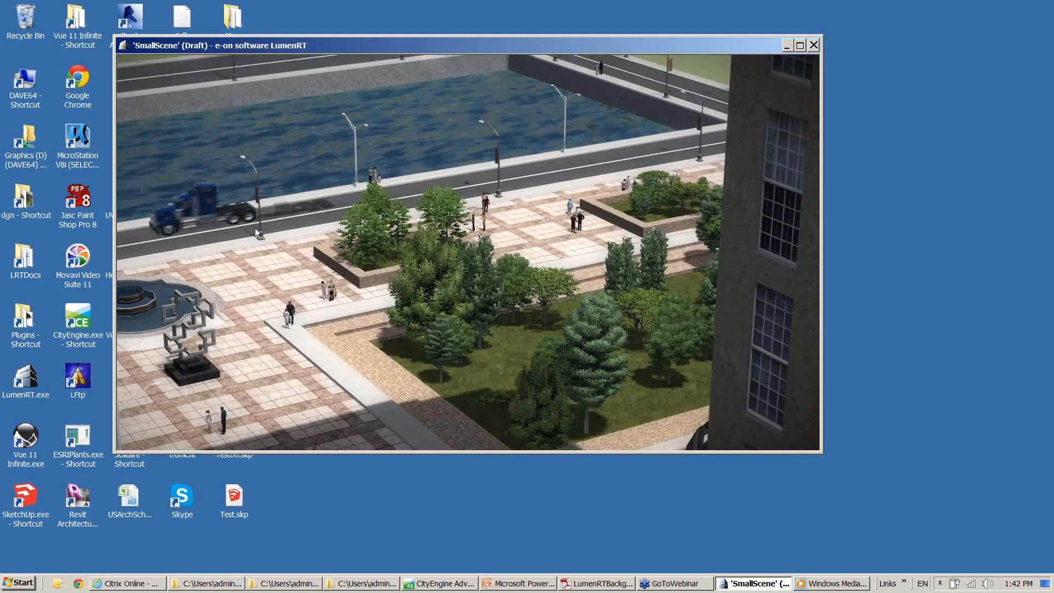
Play the camera move, then set the time between its two photo strip views to 5 seconds in the movie editor
{"action": "mouse_move", "coordinate": [154, 147]}
{"action": "left_click", "coordinate": [125, 167]}
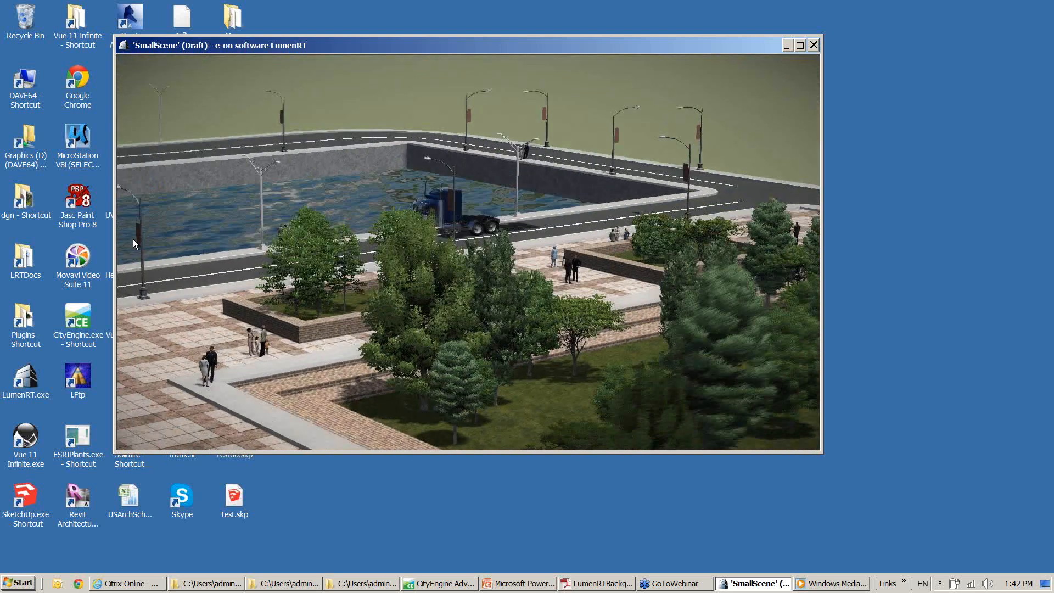
{"action": "left_click", "coordinate": [131, 260]}
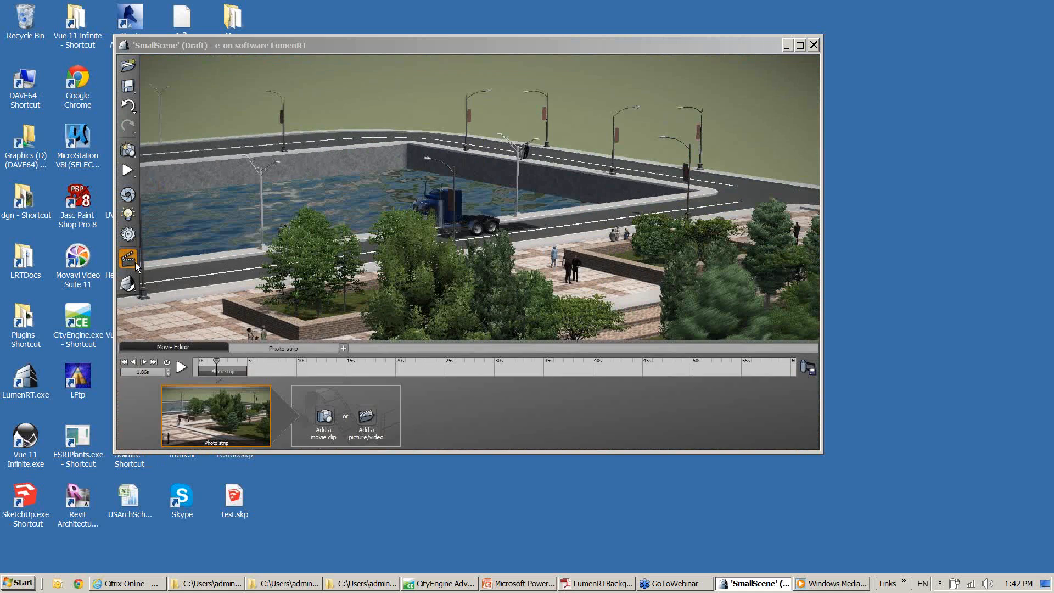
{"action": "left_click", "coordinate": [272, 348]}
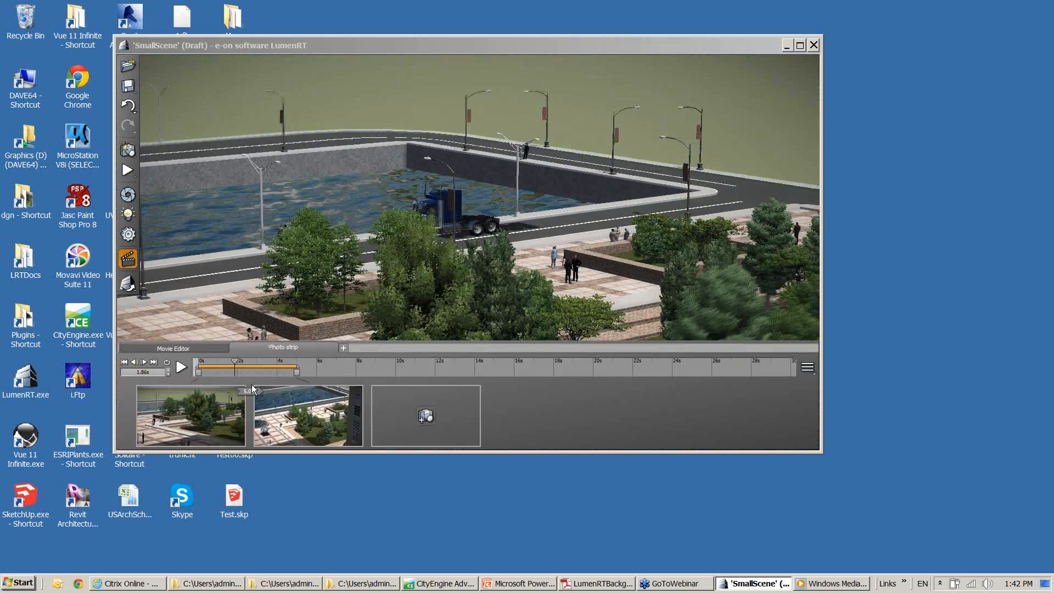
{"action": "type", "text": "5"}
{"action": "key", "text": "Return"}
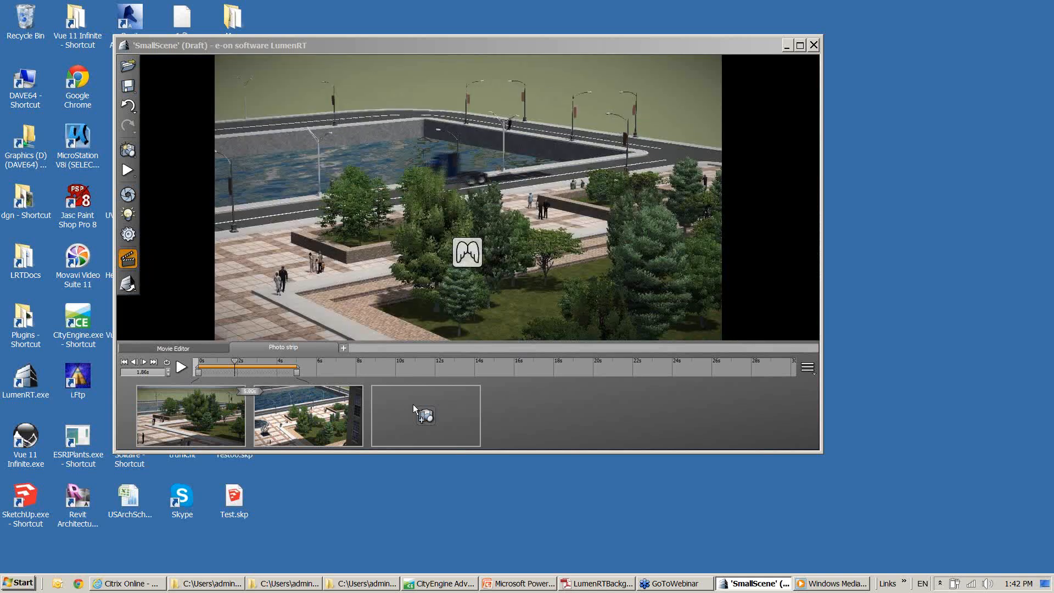
Add an aerial view of the tall towers as the third view of the photo strip and play the clip
{"action": "left_click", "coordinate": [325, 404]}
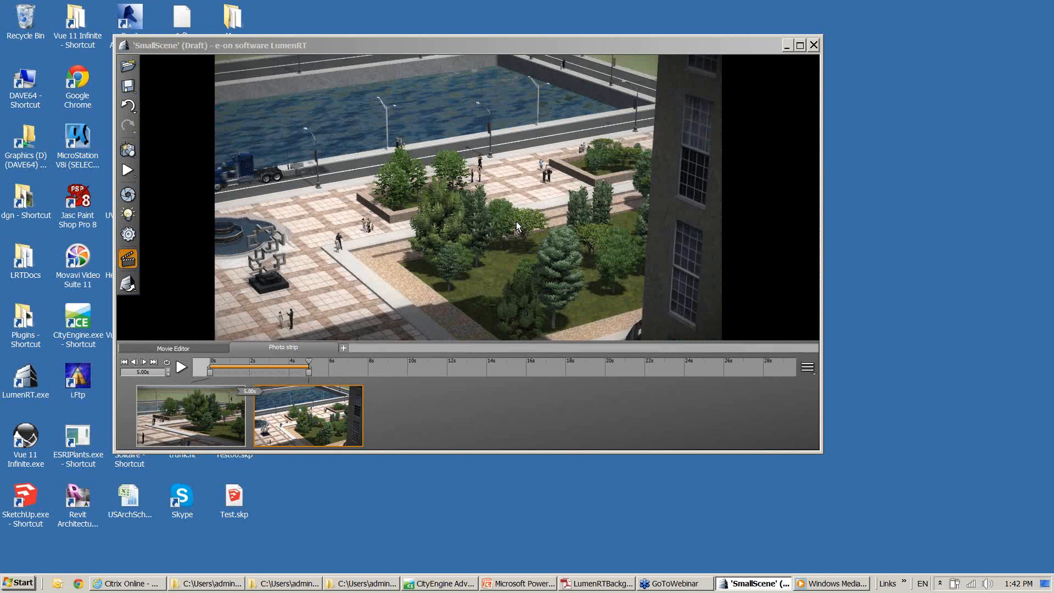
{"action": "middle_click_drag", "start_coordinate": [516, 222], "coordinate": [368, 228]}
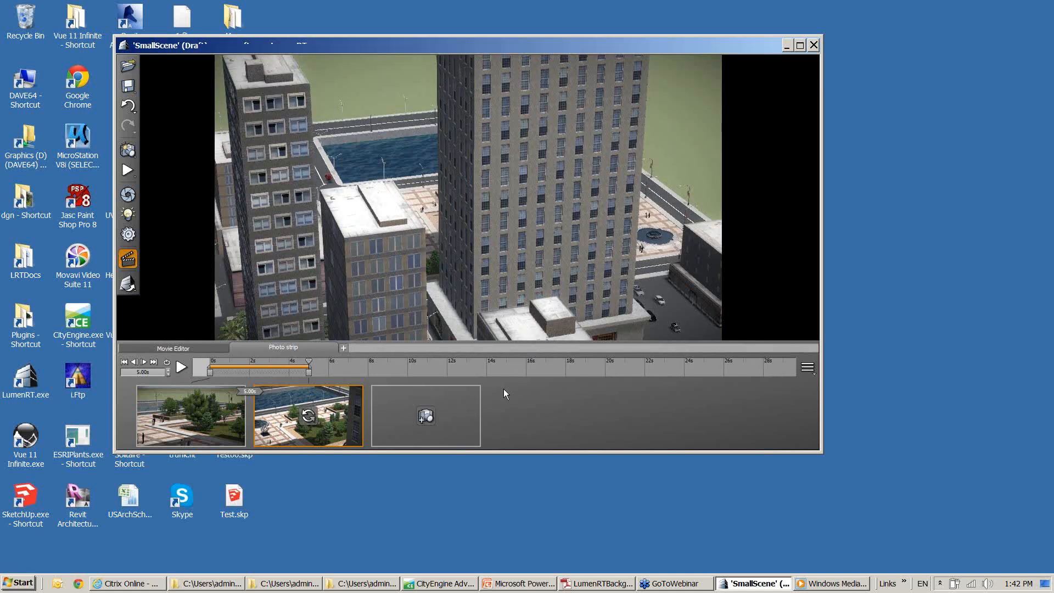
{"action": "left_click", "coordinate": [434, 417]}
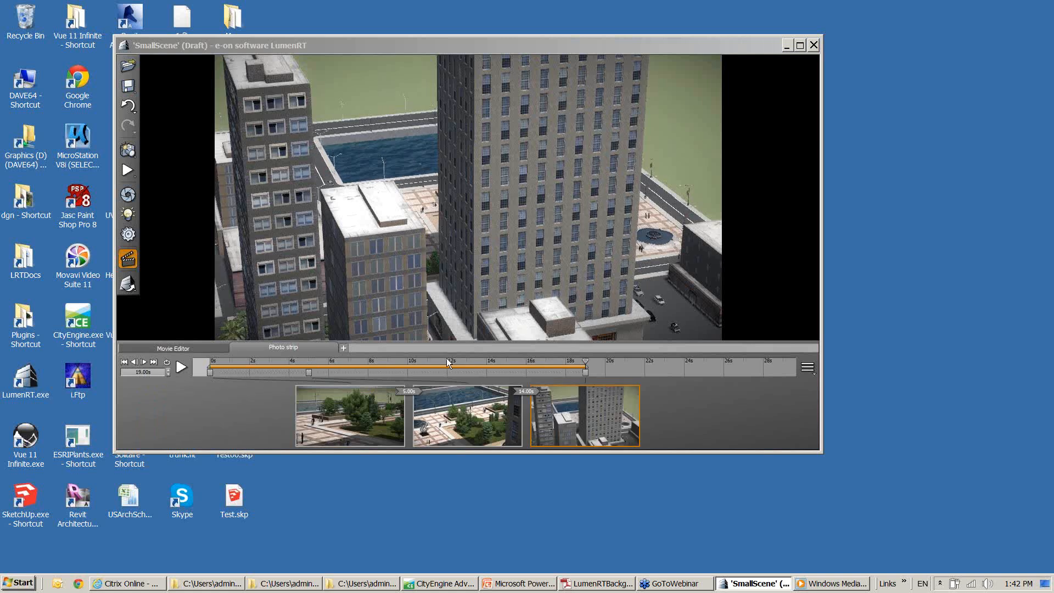
{"action": "left_click", "coordinate": [451, 394]}
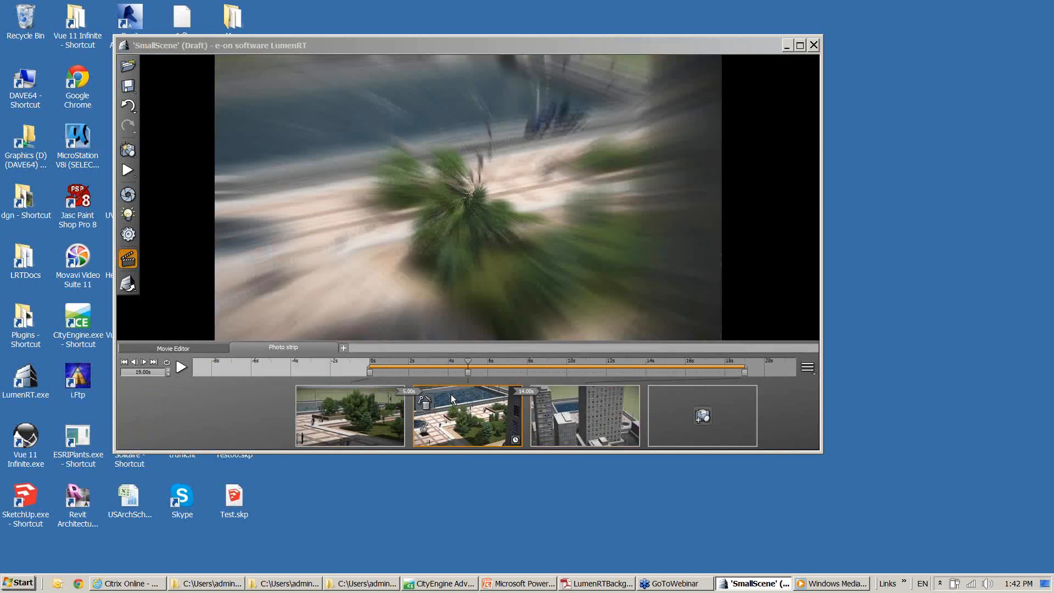
{"action": "left_click", "coordinate": [127, 170]}
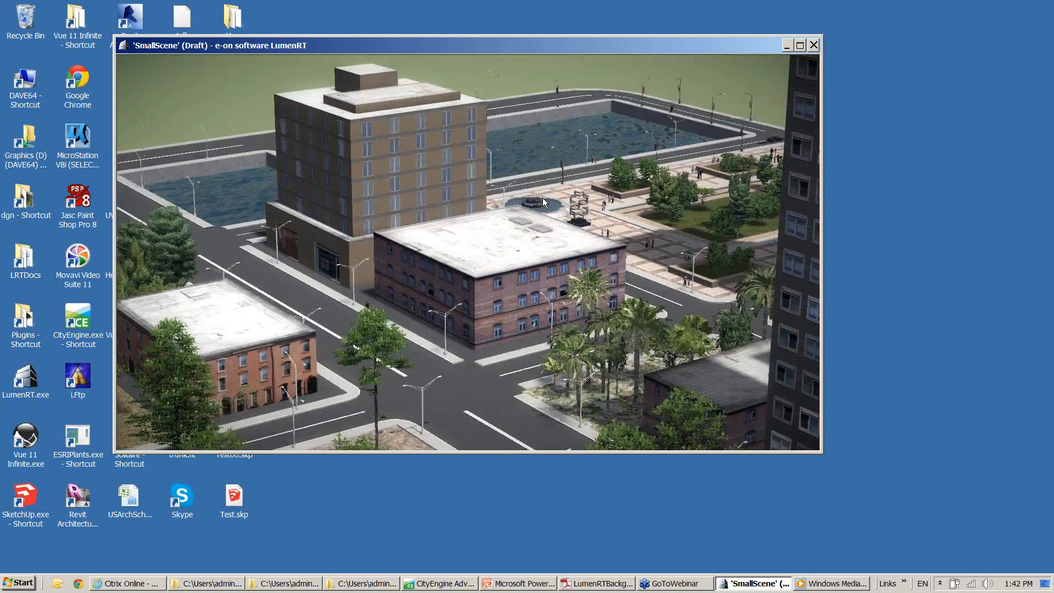
Advance the scene's time of day to 3:24 PM
{"action": "key", "text": "plus"}
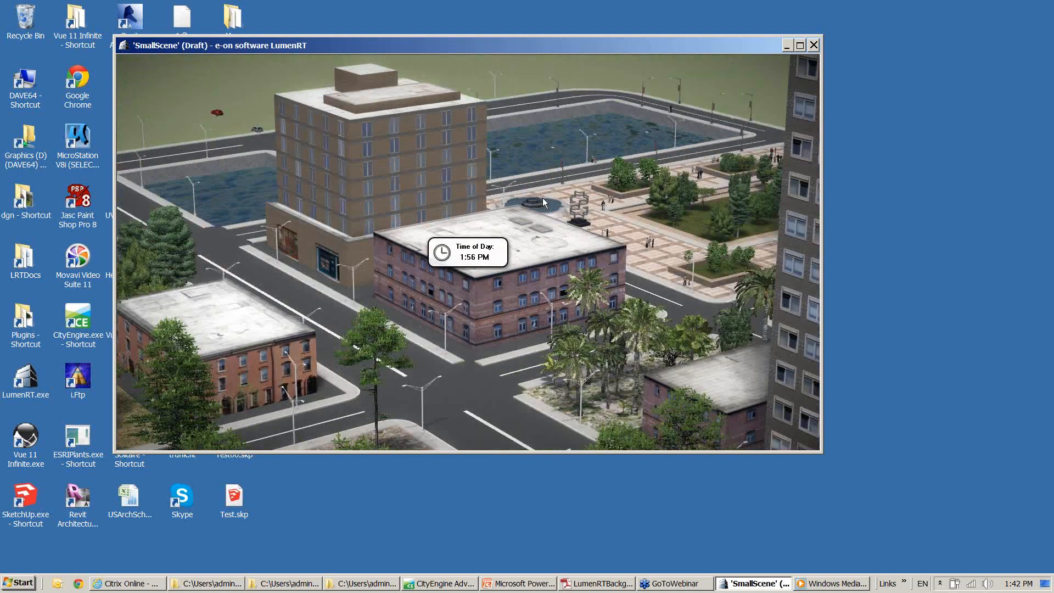
{"action": "key", "text": "plus"}
{"action": "key", "text": "plus"}
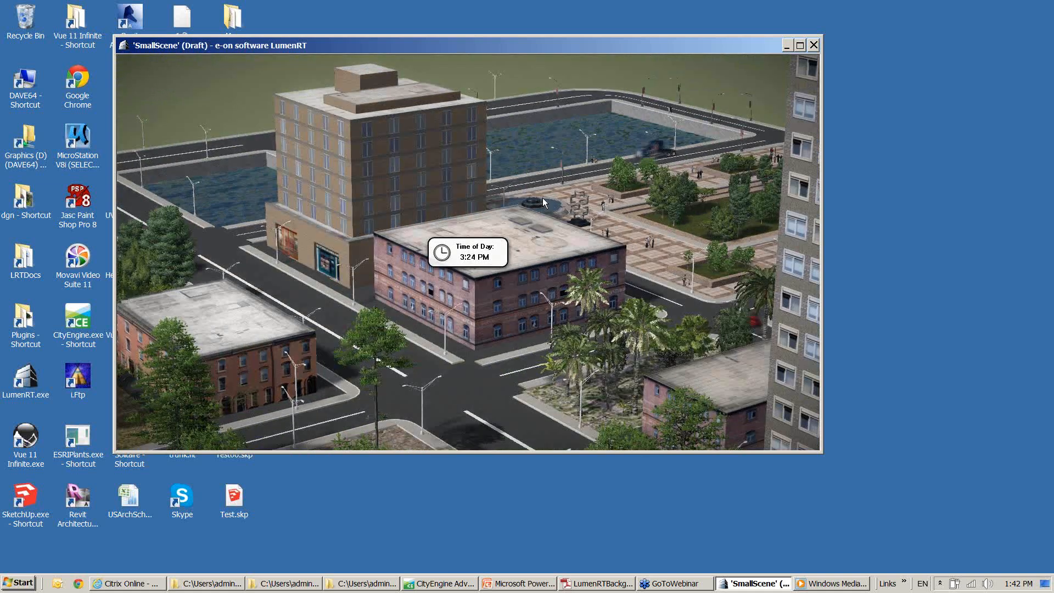
Advance the scene's time of day through the afternoon to 6:59 PM and bring up the movie editor's photo strip
{"action": "key", "text": "plus"}
{"action": "key", "text": "plus"}
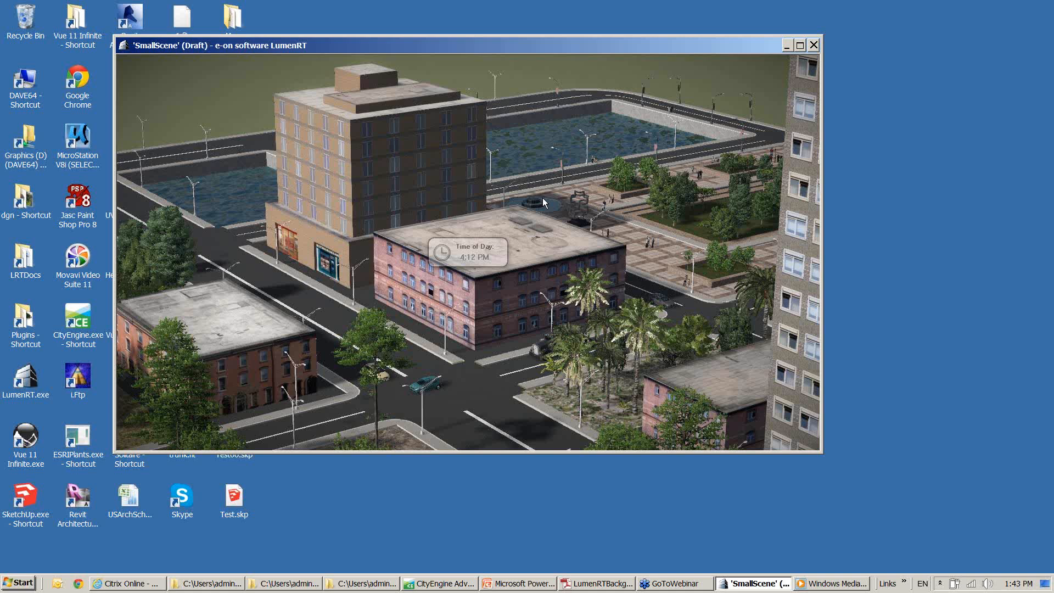
{"action": "key", "text": "plus"}
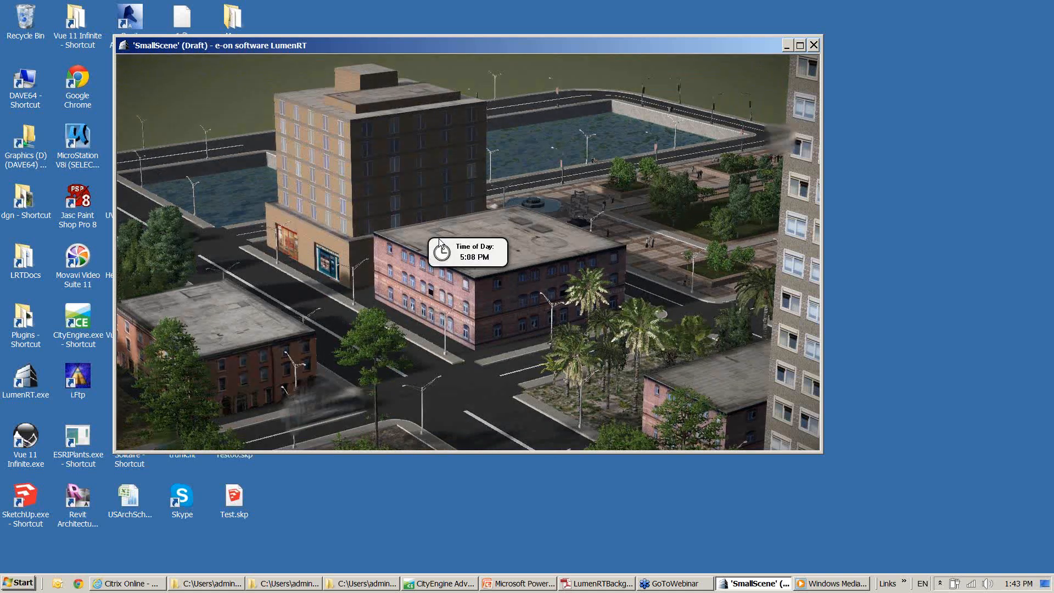
{"action": "right_click_drag", "start_coordinate": [331, 238], "coordinate": [248, 239]}
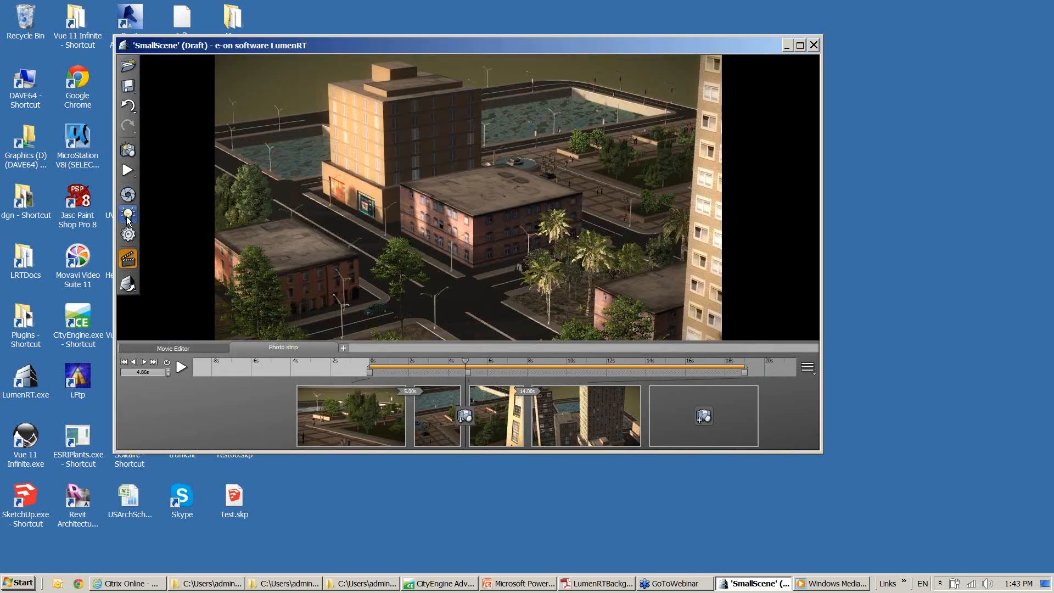
Enable the master power switch for the scene's lights and set the time of day to 8:30 PM
{"action": "left_click", "coordinate": [127, 216]}
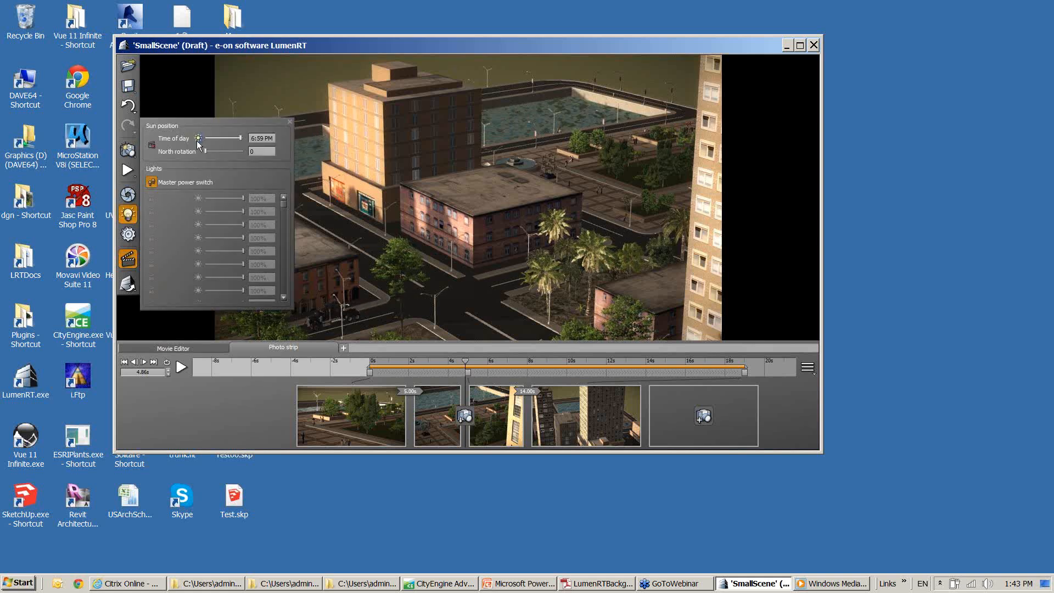
{"action": "left_click", "coordinate": [151, 182]}
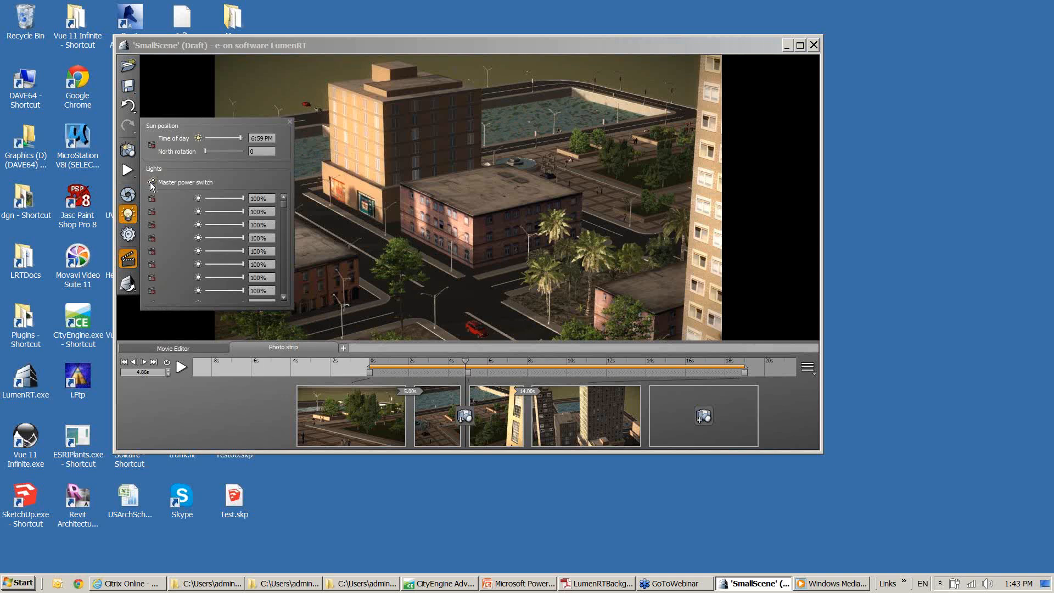
{"action": "left_click_drag", "start_coordinate": [240, 138], "coordinate": [199, 125]}
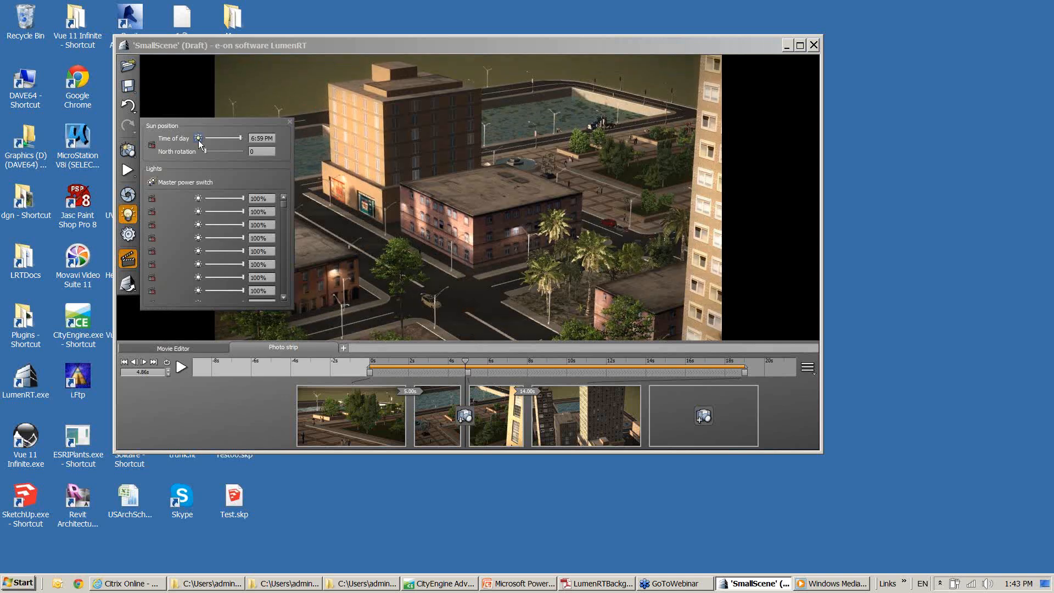
{"action": "left_click", "coordinate": [128, 214]}
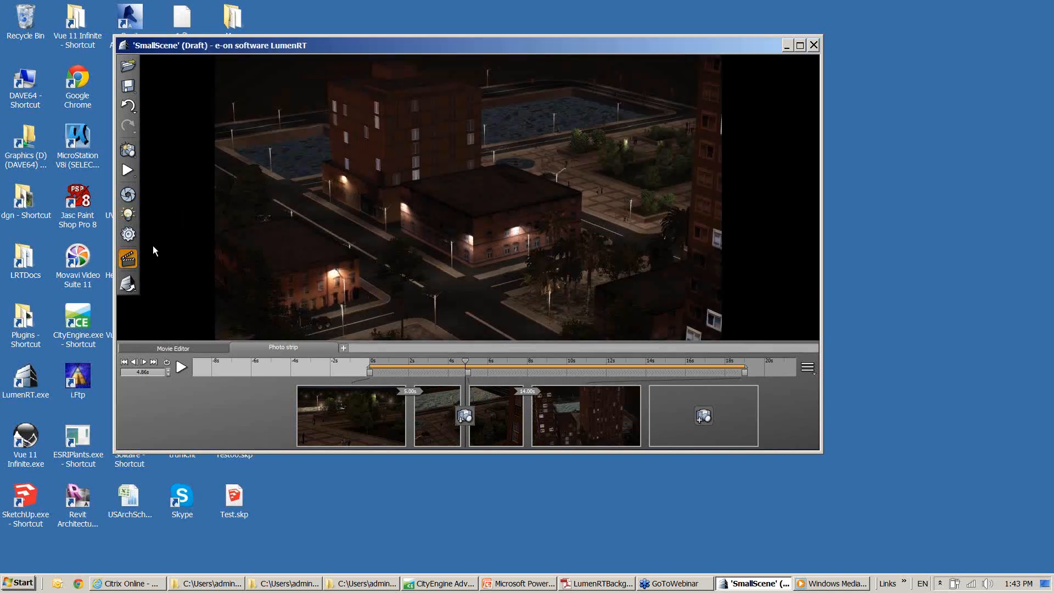
Close the movie editor and look over the illuminated night scene, from the whole city model back to the street intersection
{"action": "left_click", "coordinate": [130, 260]}
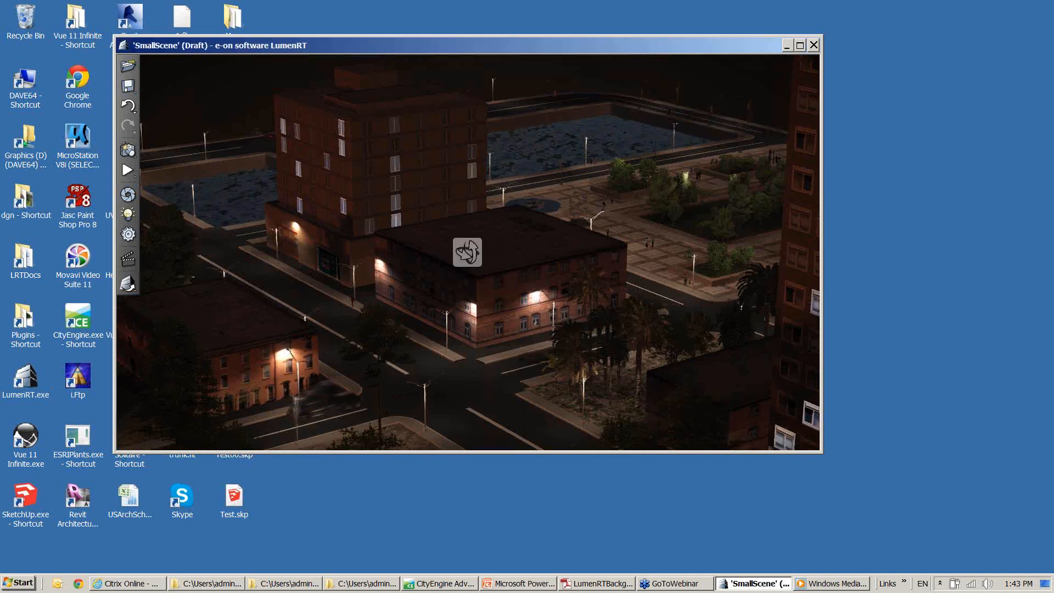
{"action": "scroll", "coordinate": [467, 252], "scroll_direction": "down", "scroll_amount": 2}
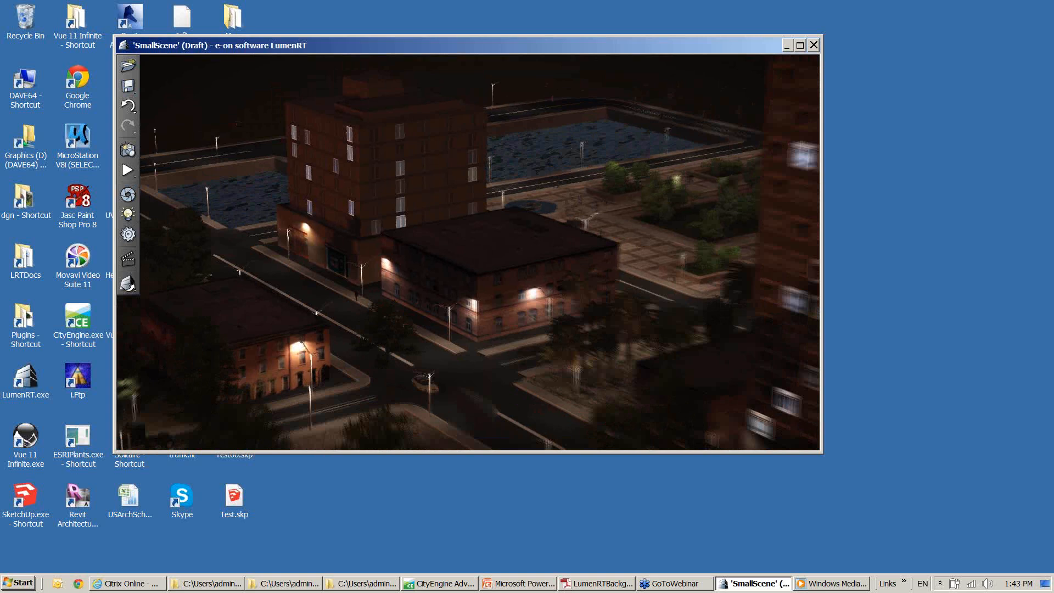
{"action": "scroll", "coordinate": [468, 252], "scroll_direction": "down", "scroll_amount": 5}
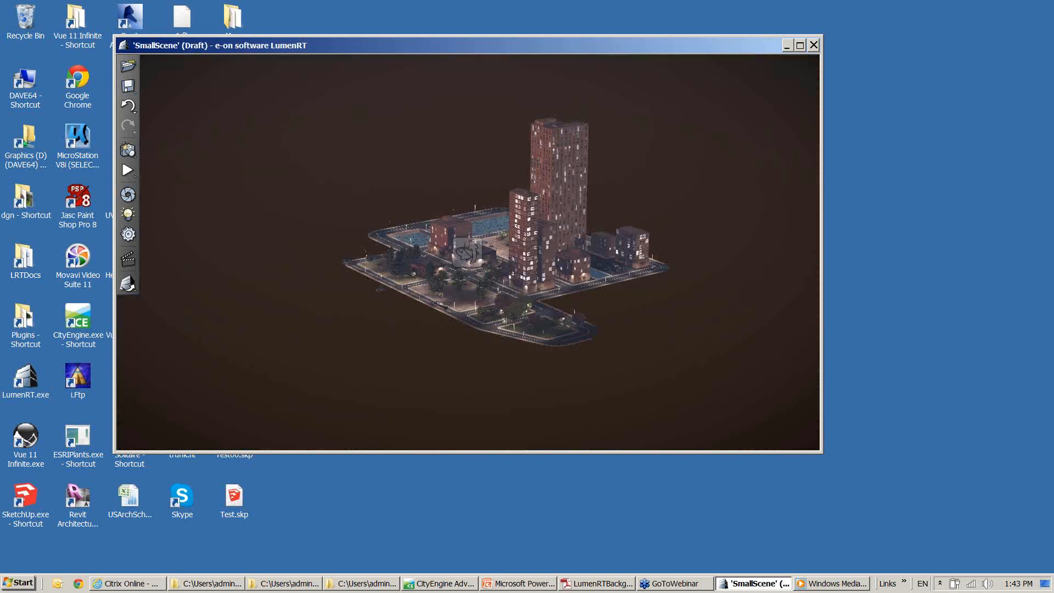
{"action": "scroll", "coordinate": [467, 253], "scroll_direction": "up", "scroll_amount": 5}
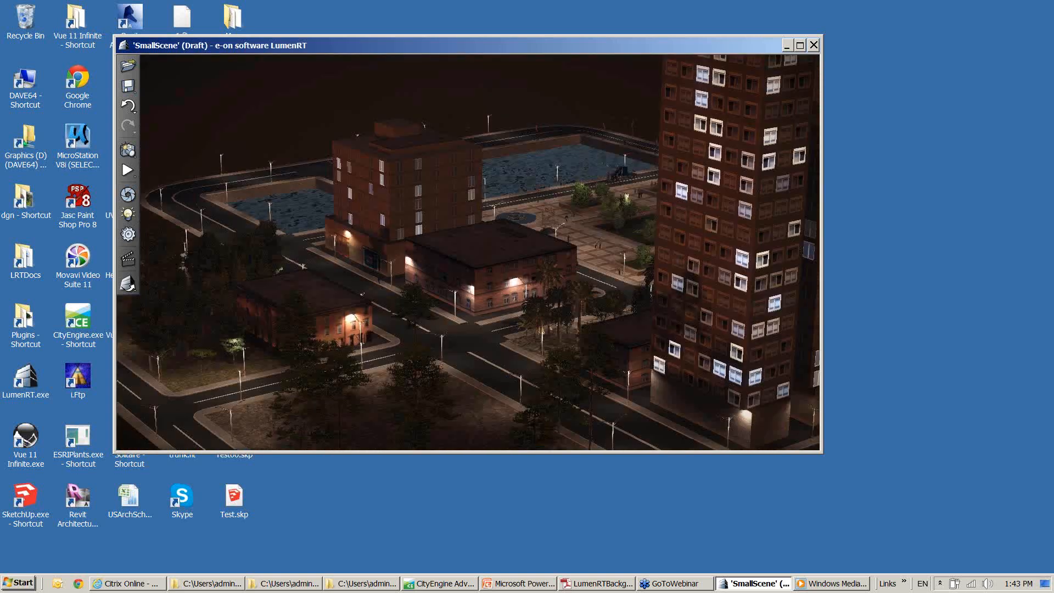
{"action": "scroll", "coordinate": [278, 246], "scroll_direction": "up", "scroll_amount": 2}
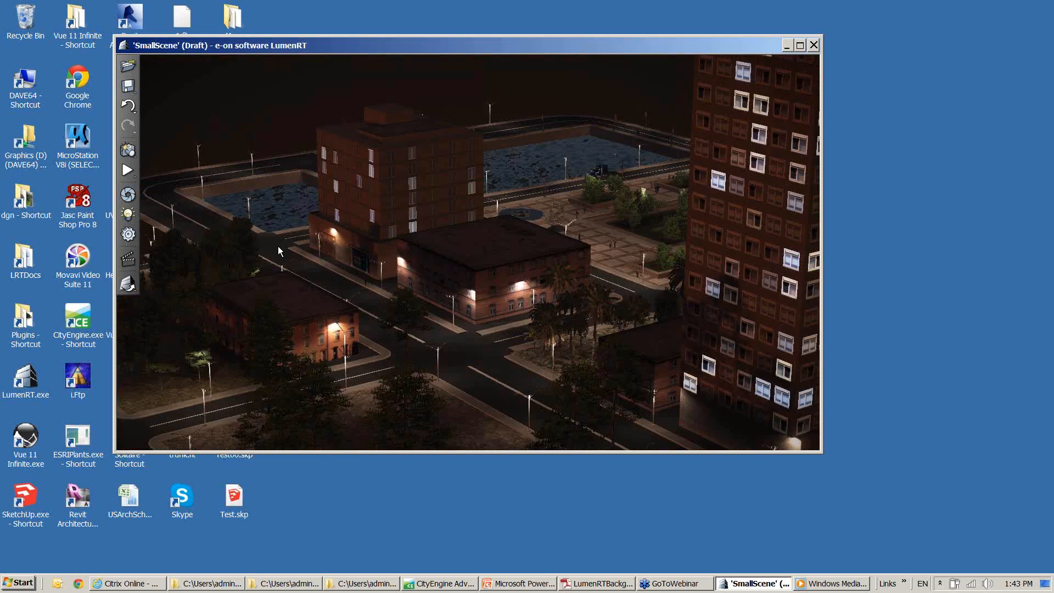
Advance the scene's time of day past midnight to 12:47 AM
{"action": "scroll", "coordinate": [278, 246], "scroll_direction": "down", "scroll_amount": 2, "text": "shift"}
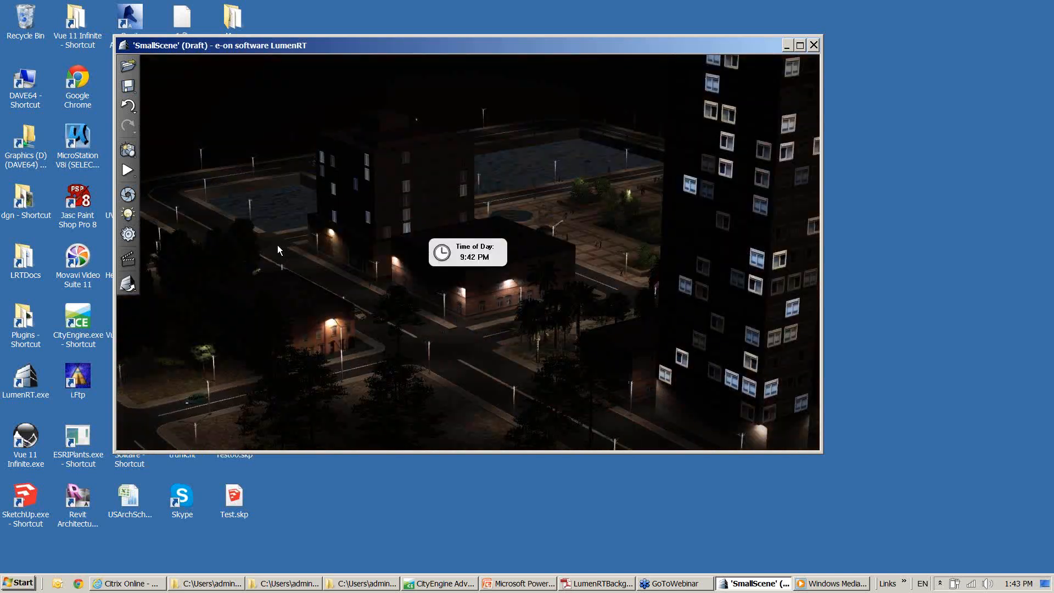
{"action": "scroll", "coordinate": [277, 245], "scroll_direction": "down", "scroll_amount": 3, "text": "shift"}
{"action": "scroll", "coordinate": [278, 250], "scroll_direction": "down", "scroll_amount": 1, "text": "shift"}
{"action": "scroll", "coordinate": [278, 246], "scroll_direction": "down", "scroll_amount": 2, "text": "shift"}
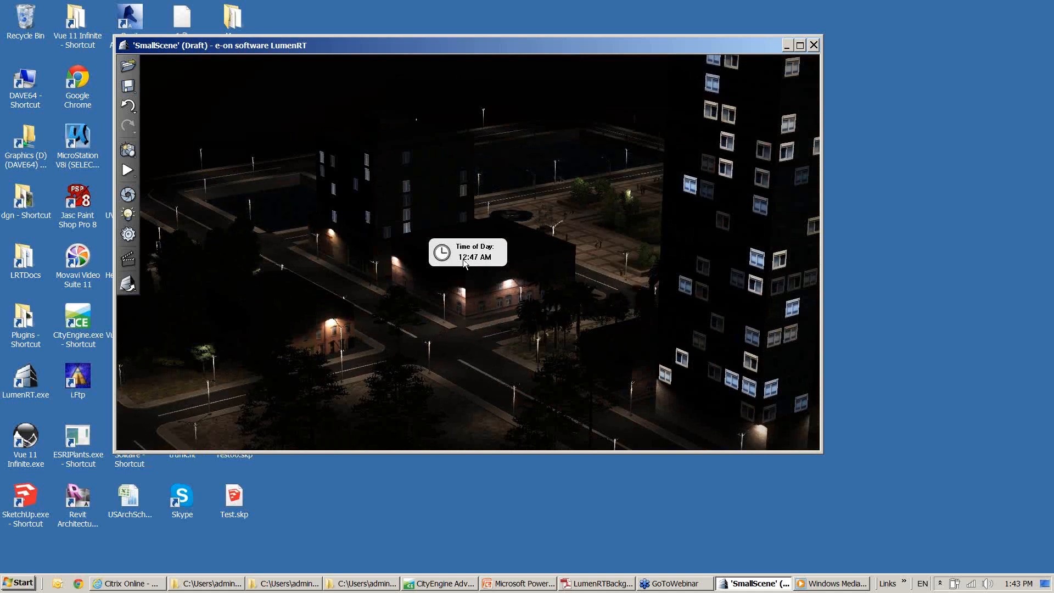
Examine the street lamps and wall lights around the low brick building and intersection from closer up at night
{"action": "right_click_drag", "start_coordinate": [463, 259], "coordinate": [468, 259]}
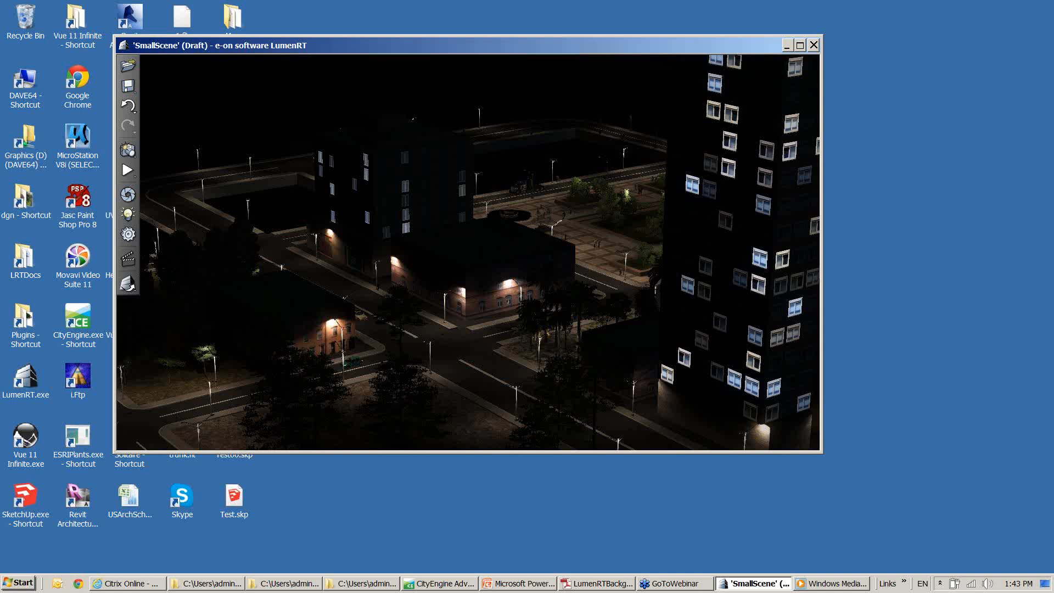
{"action": "right_click_drag", "start_coordinate": [468, 259], "coordinate": [494, 259]}
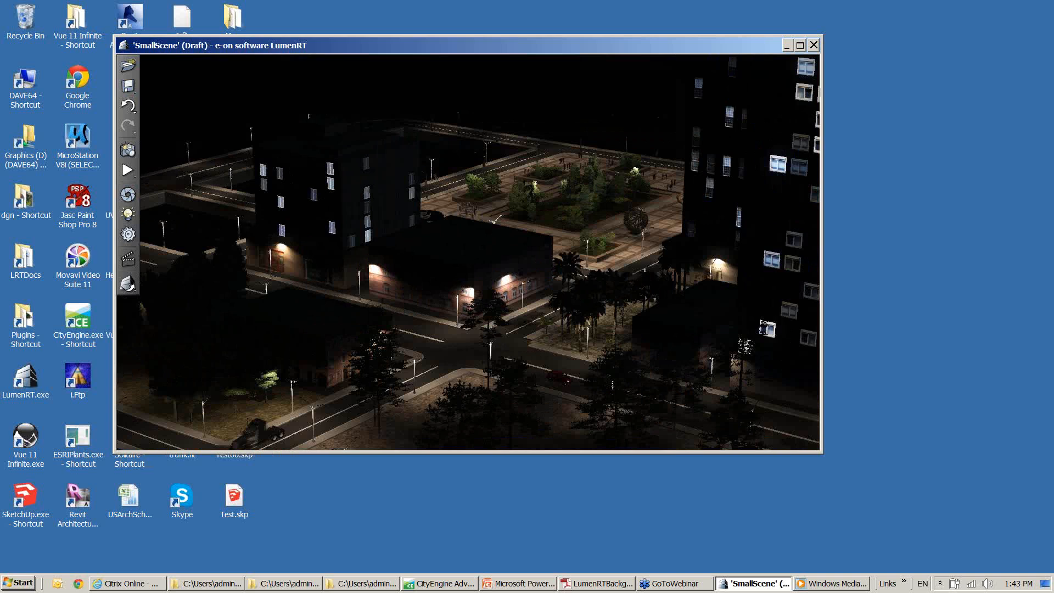
{"action": "scroll", "coordinate": [468, 252], "scroll_direction": "up", "scroll_amount": 5}
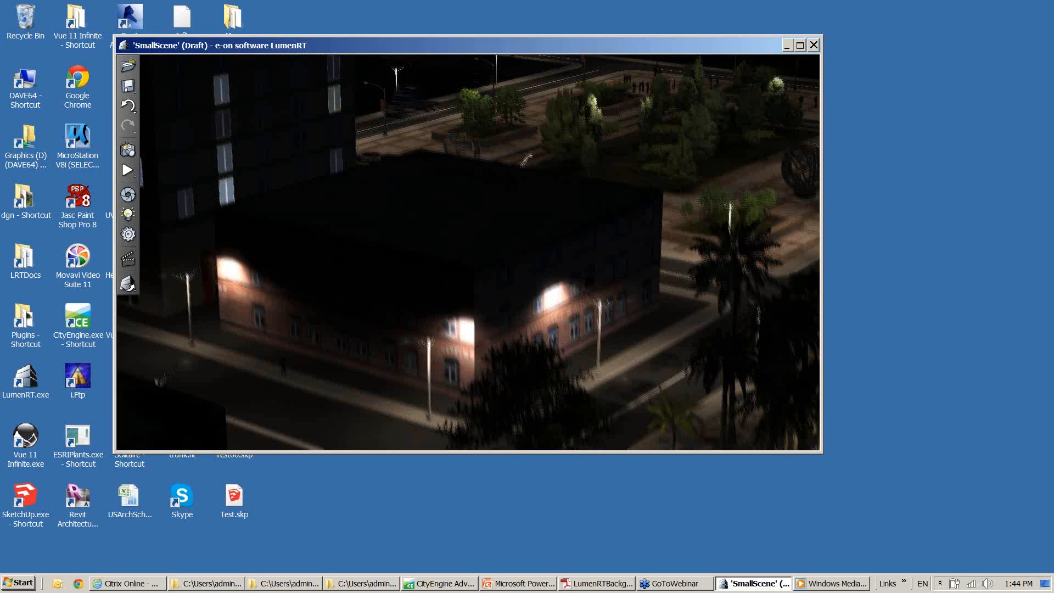
{"action": "middle_click_drag", "start_coordinate": [468, 274], "coordinate": [444, 186]}
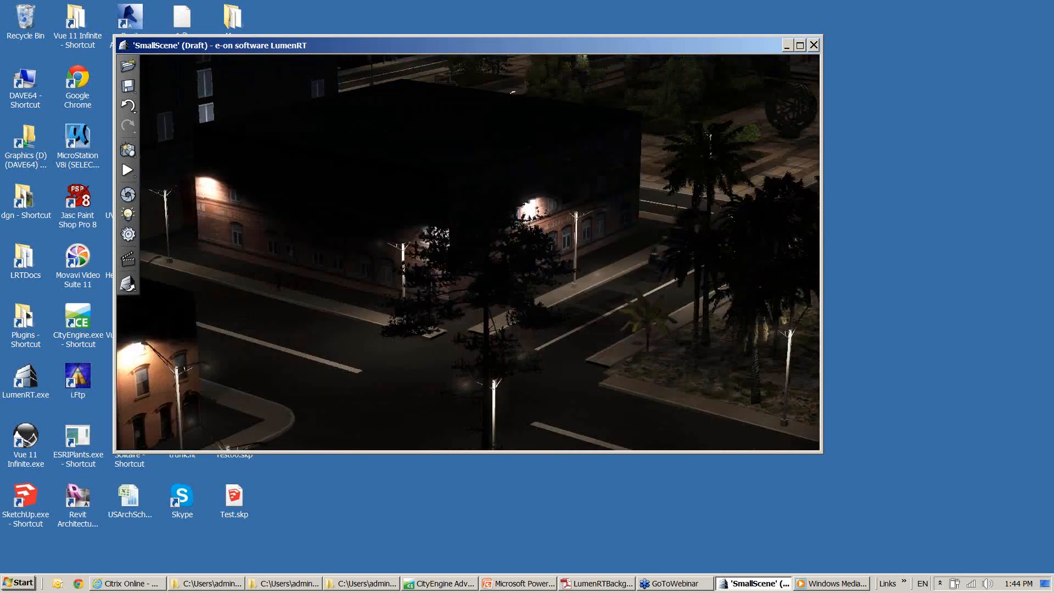
{"action": "middle_click_drag", "start_coordinate": [509, 223], "coordinate": [513, 201]}
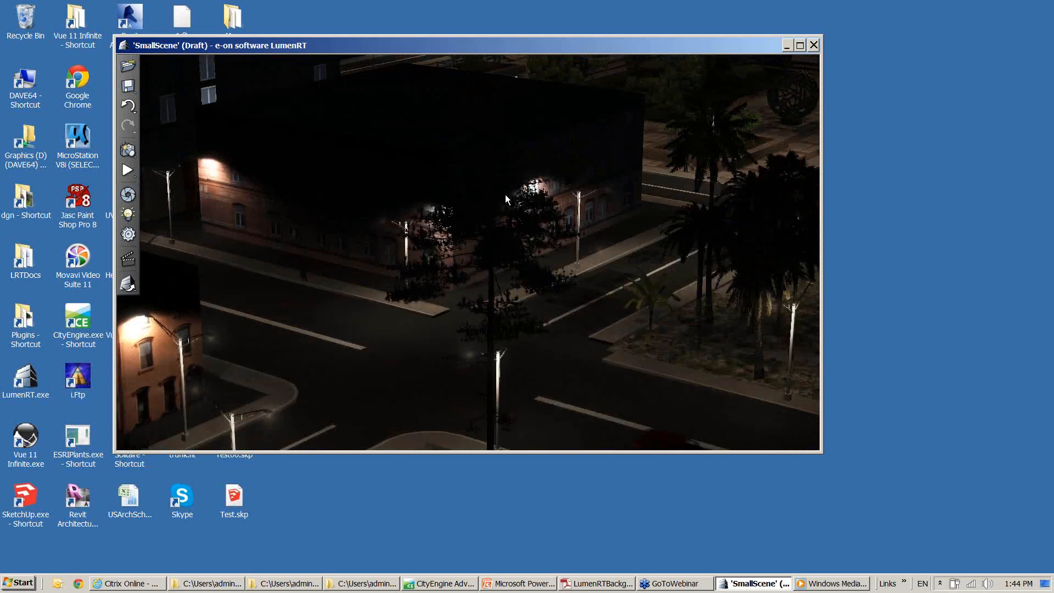
{"action": "scroll", "coordinate": [504, 195], "scroll_direction": "down", "scroll_amount": 3}
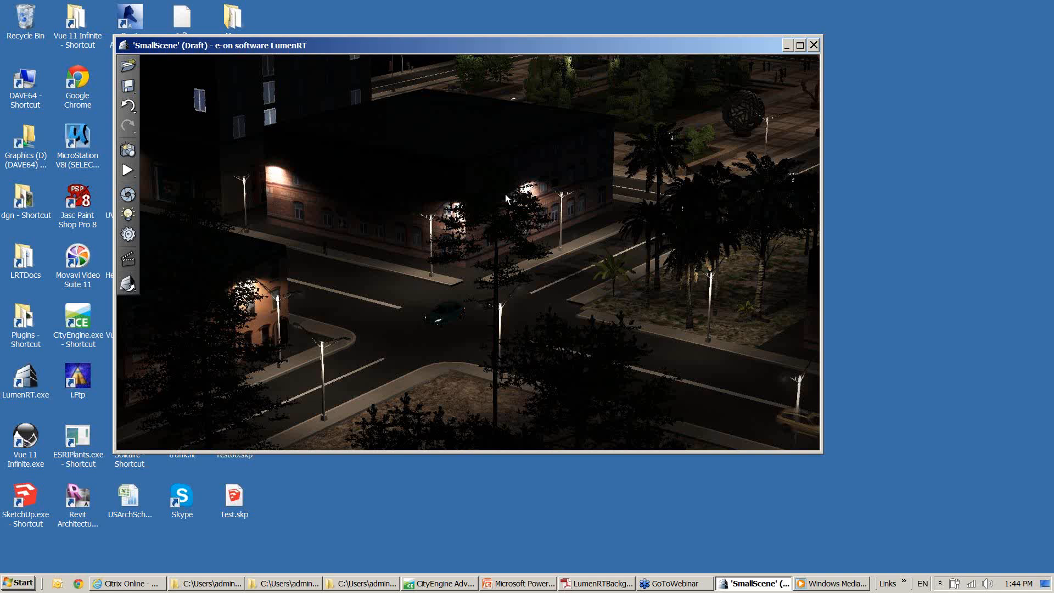
Minimize the LumenRT scene window and switch to the PowerPoint slide show at the slide "the road ahead"
{"action": "left_click", "coordinate": [786, 46]}
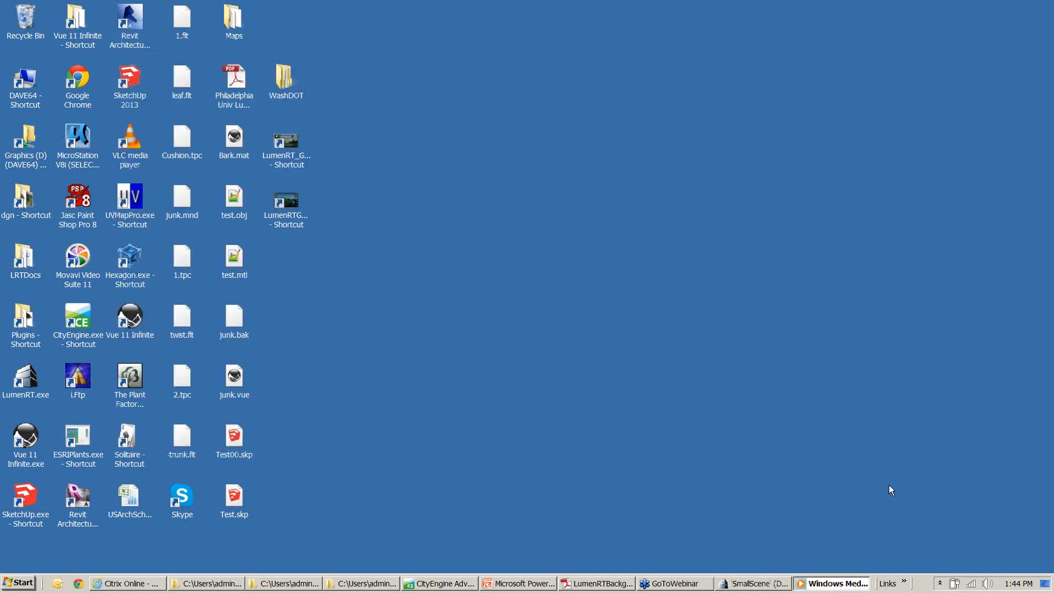
{"action": "left_click", "coordinate": [1012, 395]}
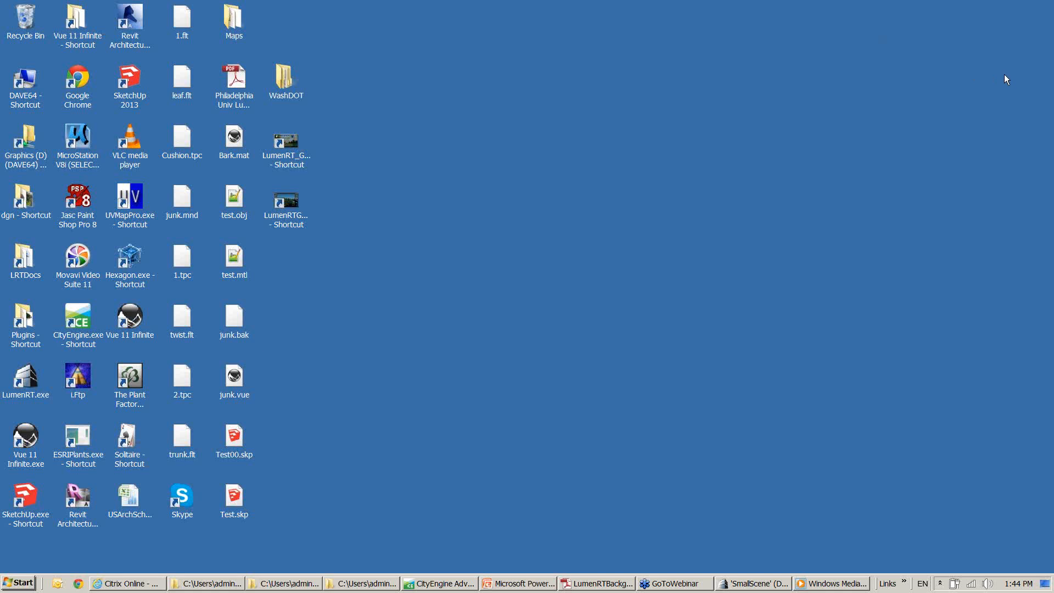
{"action": "left_click", "coordinate": [578, 321]}
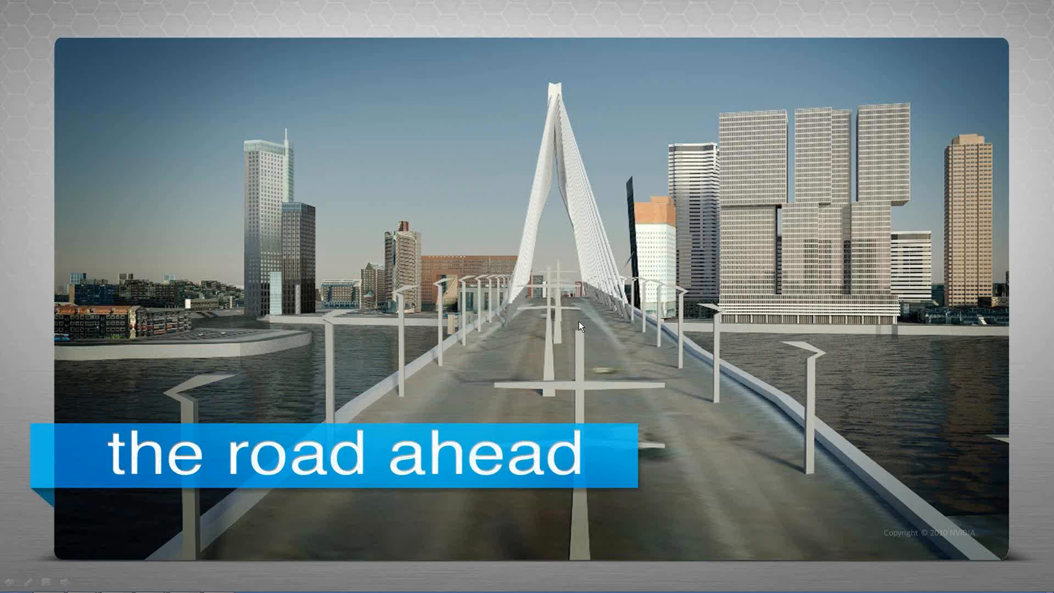